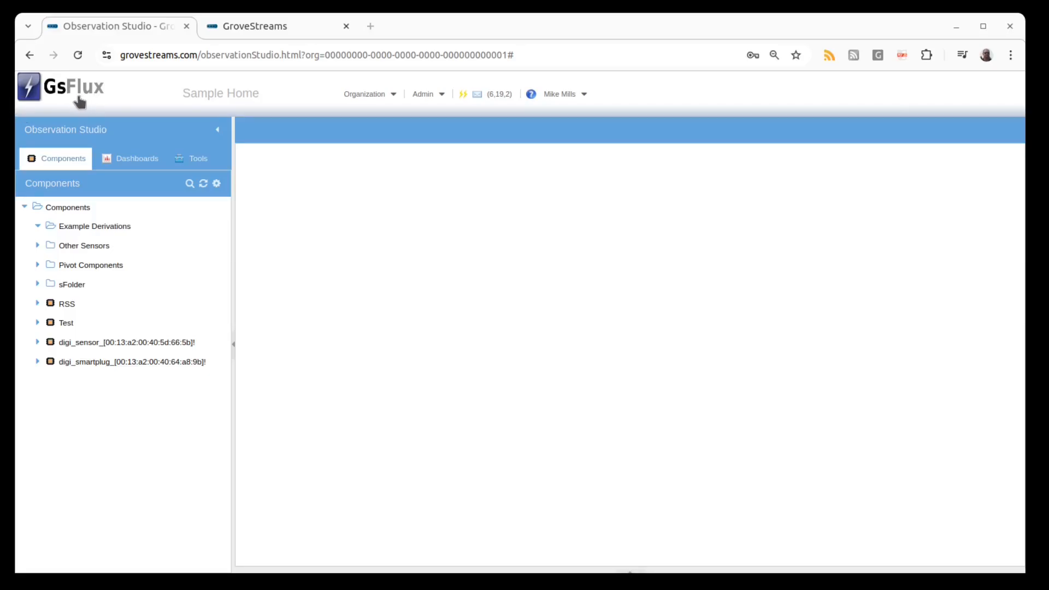
Create a new component in the Example Derivations folder and paste the name Derivation Examples.
{"action": "right_click", "coordinate": [85, 225]}
{"action": "mouse_move", "coordinate": [123, 239]}
{"action": "left_click", "coordinate": [197, 255]}
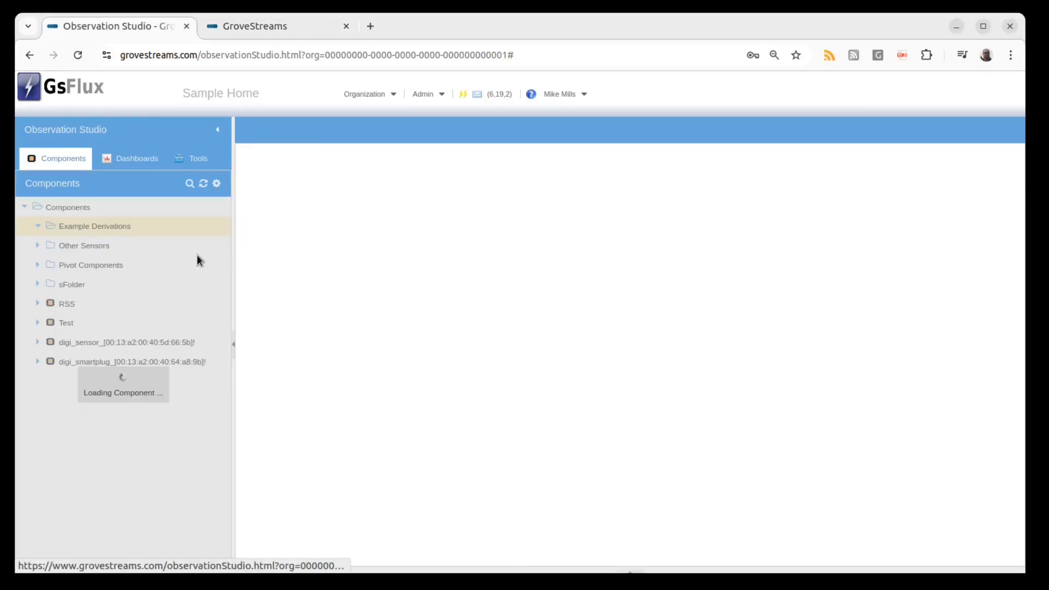
{"action": "left_click", "coordinate": [447, 145]}
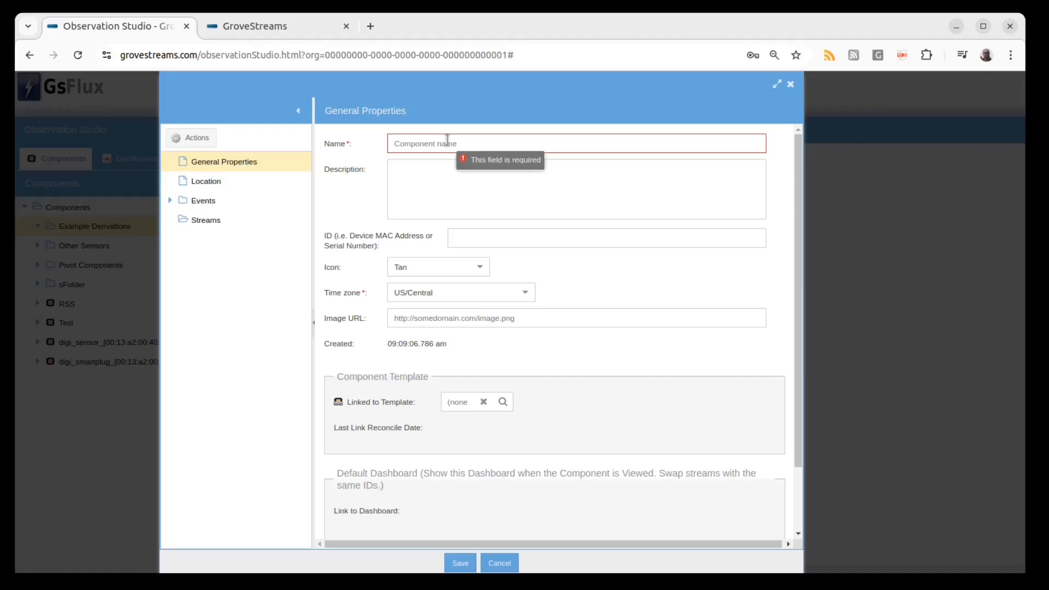
{"action": "type", "text": "Derivation Examples"}
Add a regular stream to the component's Streams folder.
{"action": "right_click", "coordinate": [224, 225]}
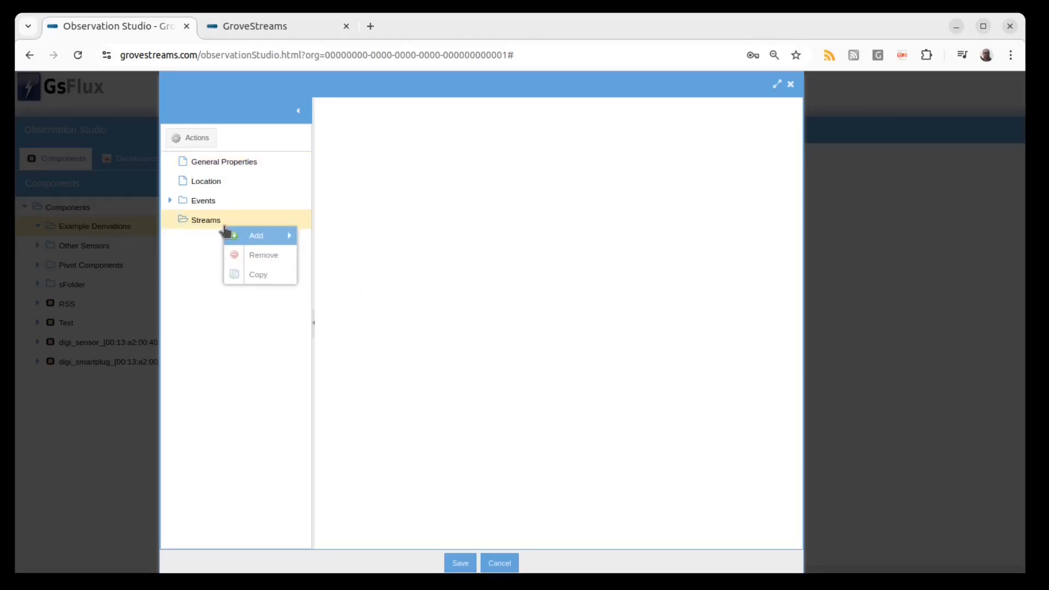
{"action": "mouse_move", "coordinate": [254, 236]}
{"action": "mouse_move", "coordinate": [334, 235]}
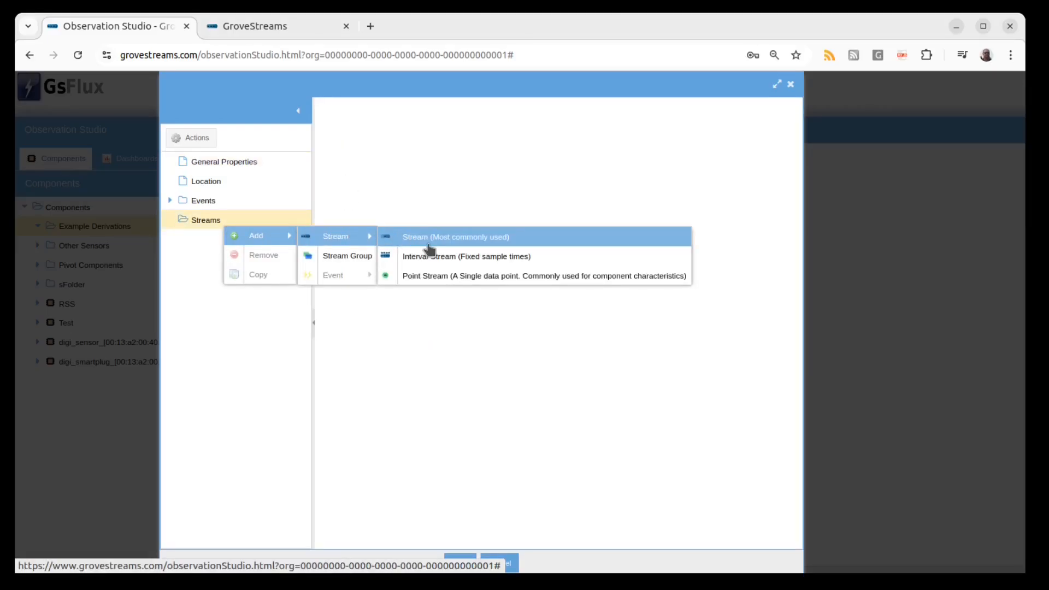
{"action": "left_click", "coordinate": [437, 258]}
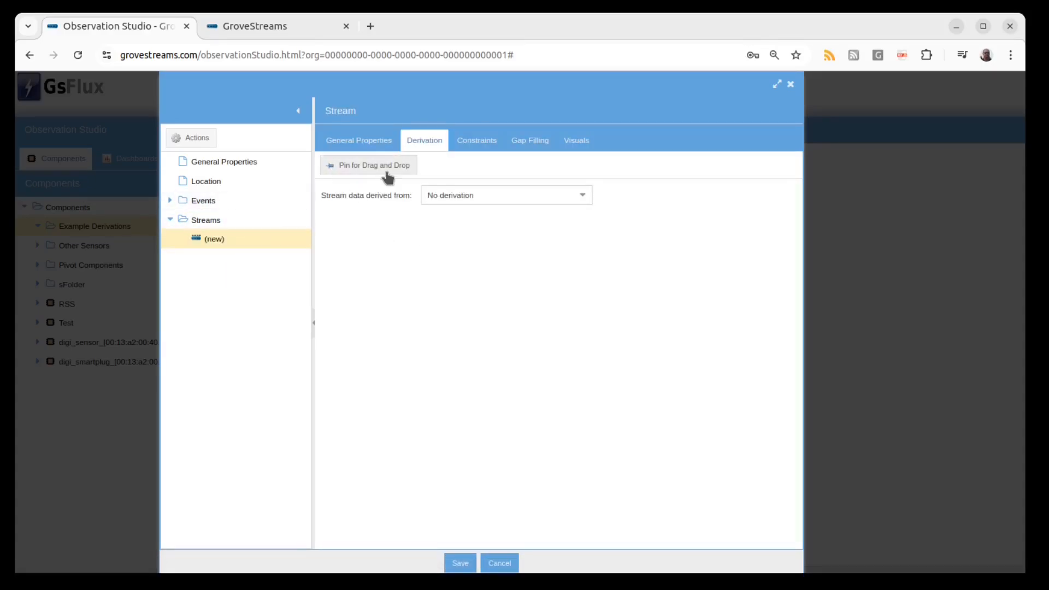
Name the new stream StreamA and set its data type to long (8 bytes).
{"action": "left_click", "coordinate": [373, 141]}
{"action": "left_click", "coordinate": [447, 166]}
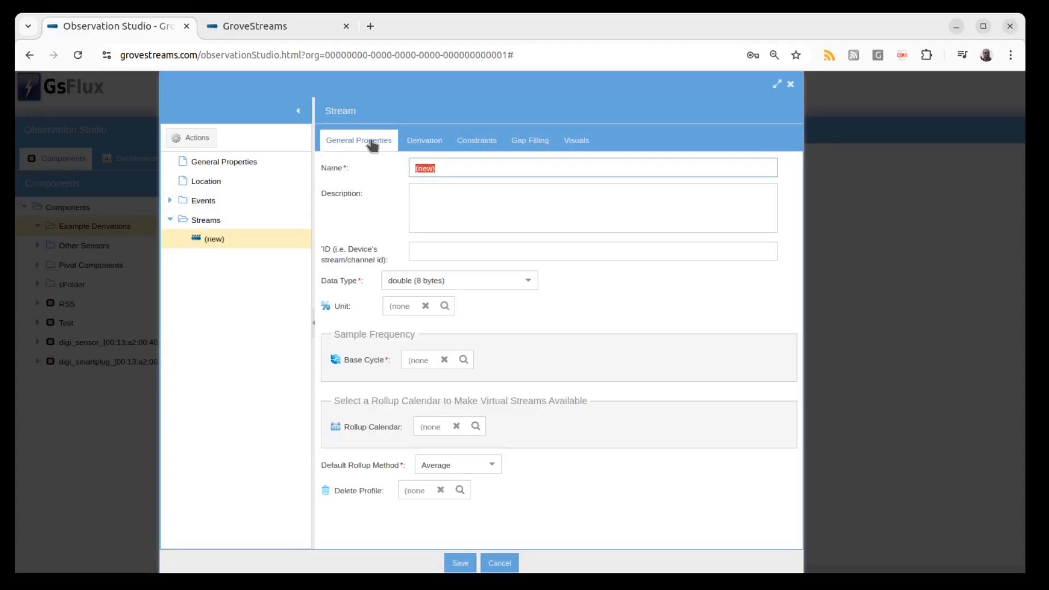
{"action": "type", "text": "StreamA"}
{"action": "left_click", "coordinate": [528, 281]}
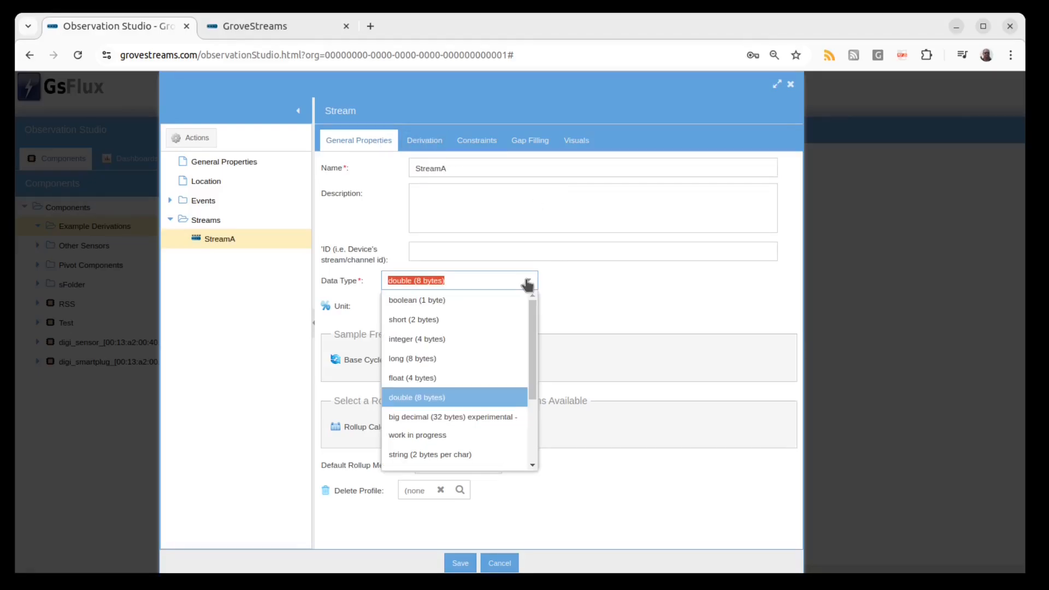
{"action": "left_click", "coordinate": [485, 359]}
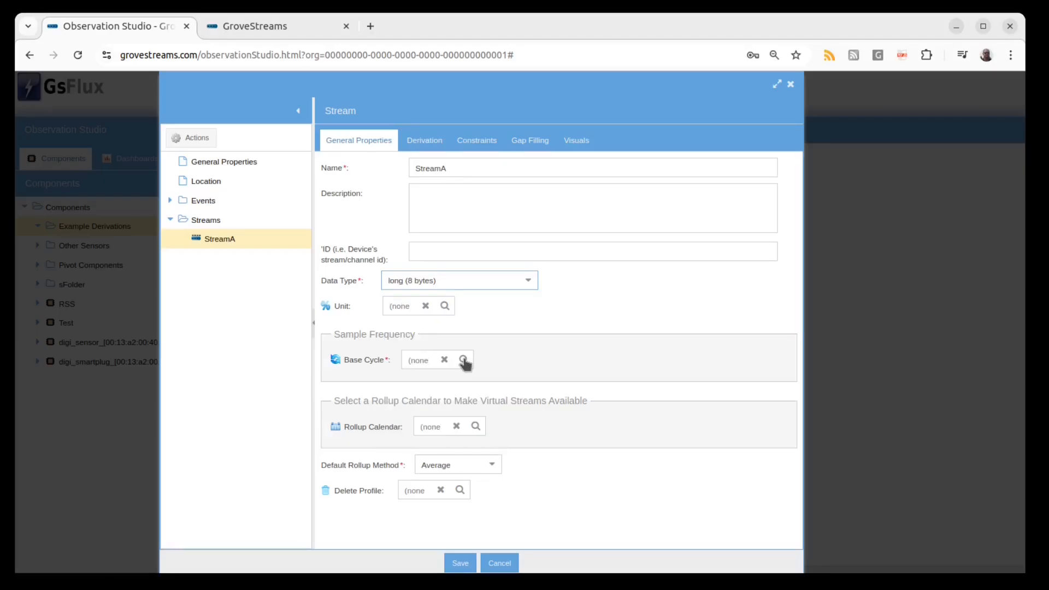
Set StreamA's base cycle to 1 Minute and its rollup calendar to Years, Quarters, Months, Days, Hour, FiveMin.
{"action": "left_click", "coordinate": [464, 361]}
{"action": "double_click", "coordinate": [404, 275]}
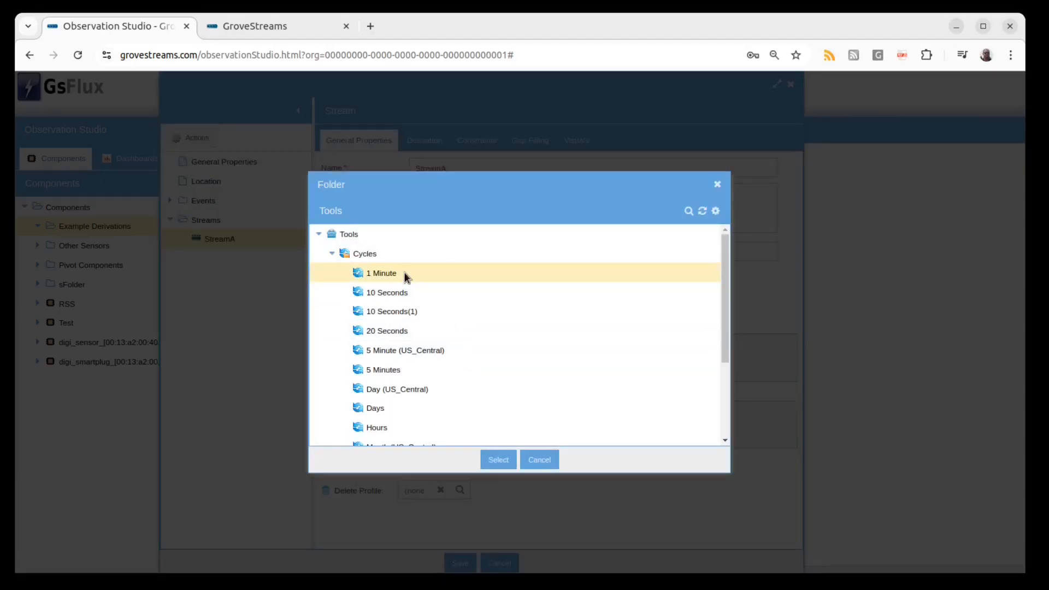
{"action": "left_click", "coordinate": [474, 427]}
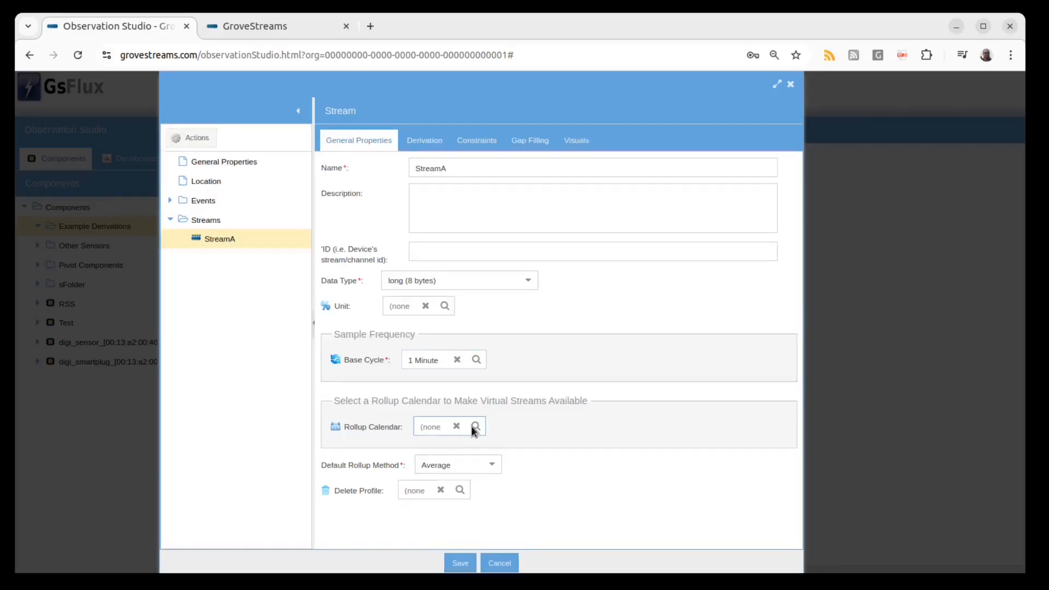
{"action": "double_click", "coordinate": [468, 293]}
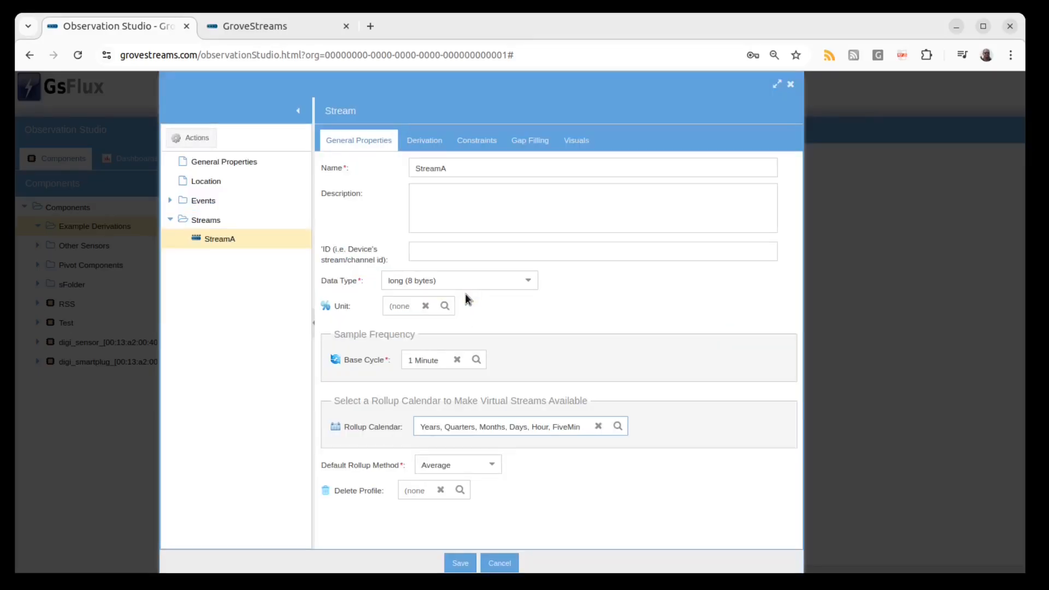
Make 3 copies of StreamA.
{"action": "right_click", "coordinate": [254, 241]}
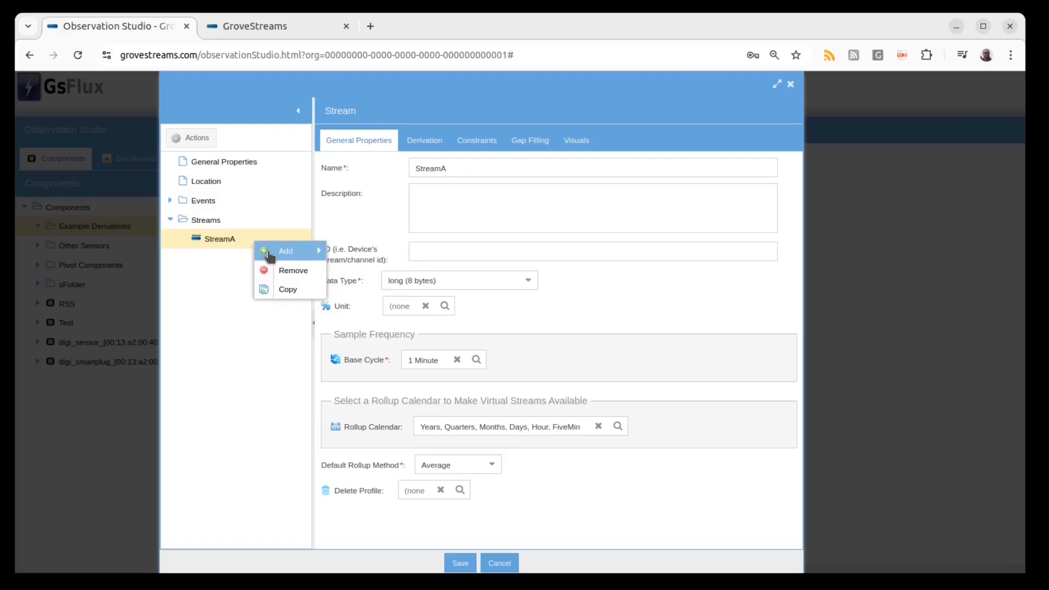
{"action": "left_click", "coordinate": [320, 293]}
{"action": "double_click", "coordinate": [475, 324]}
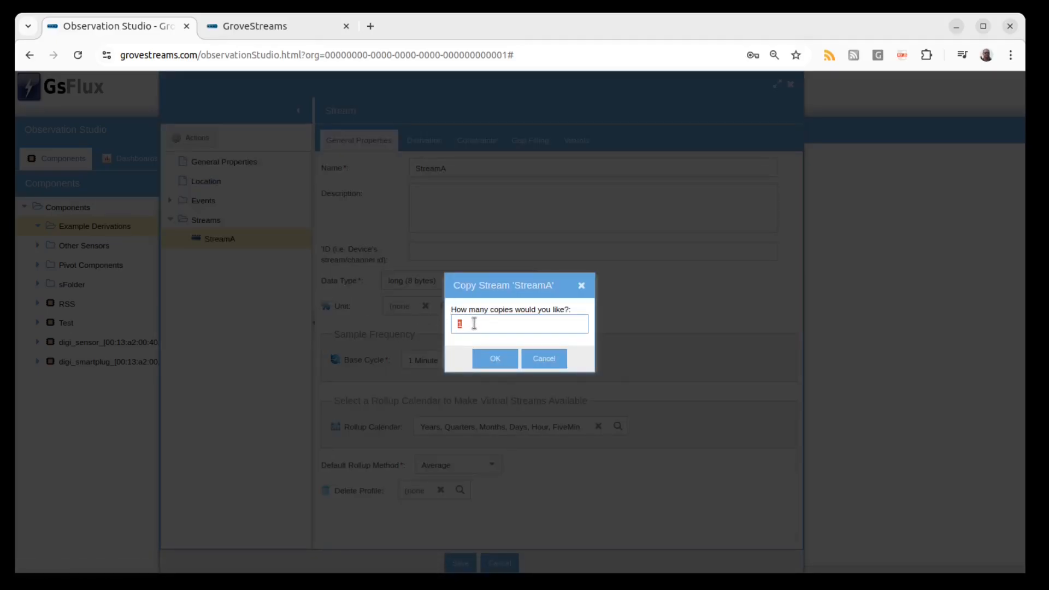
{"action": "type", "text": "3"}
{"action": "left_click", "coordinate": [486, 357]}
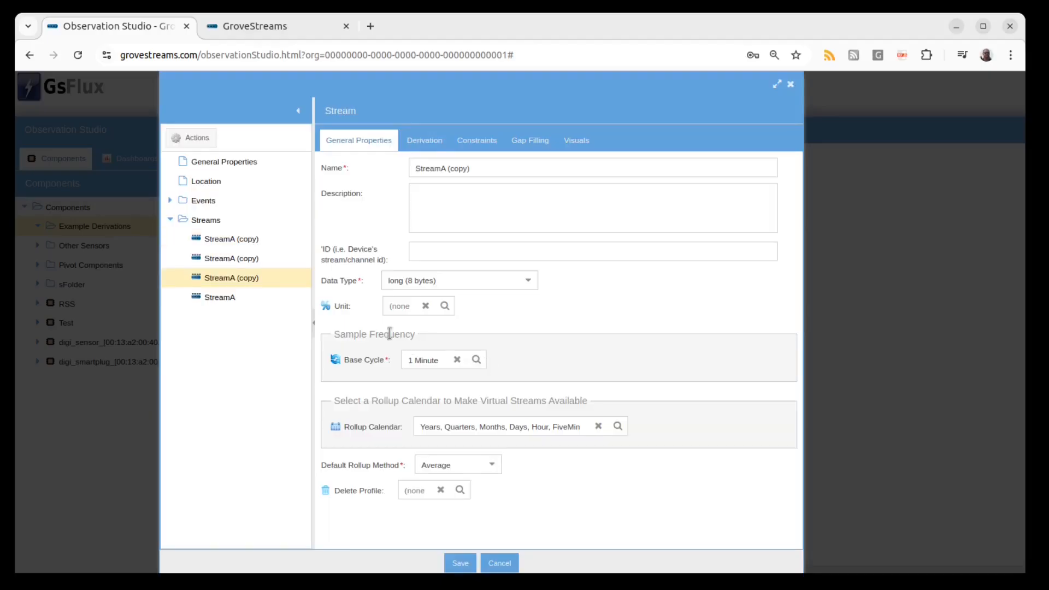
Rename the selected copy to StreamB.
{"action": "left_click", "coordinate": [493, 174]}
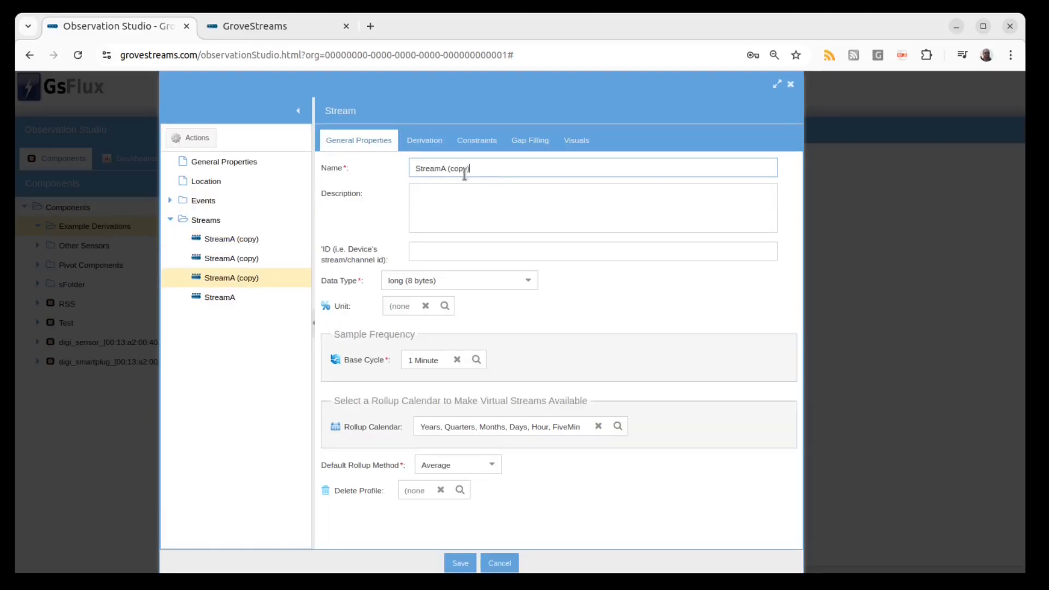
{"action": "left_click", "coordinate": [438, 168], "text": "shift"}
{"action": "type", "text": "B"}
Rename the second copy to StreamC.
{"action": "left_click", "coordinate": [287, 259]}
{"action": "double_click", "coordinate": [459, 168]}
{"action": "left_click", "coordinate": [438, 168], "text": "shift"}
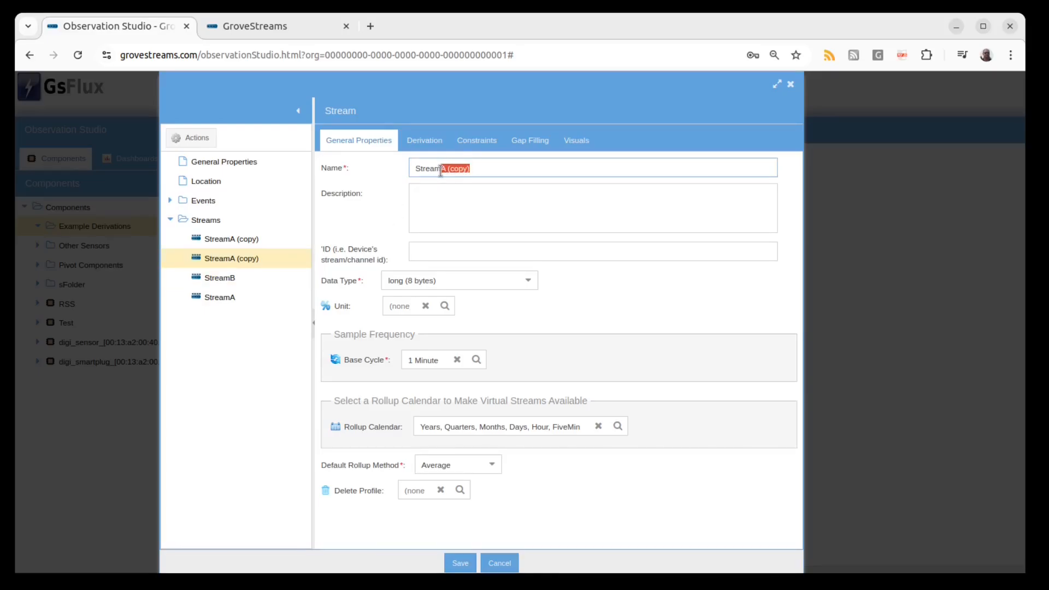
{"action": "type", "text": "C"}
Rename the remaining copy to StreamD.
{"action": "left_click", "coordinate": [231, 244]}
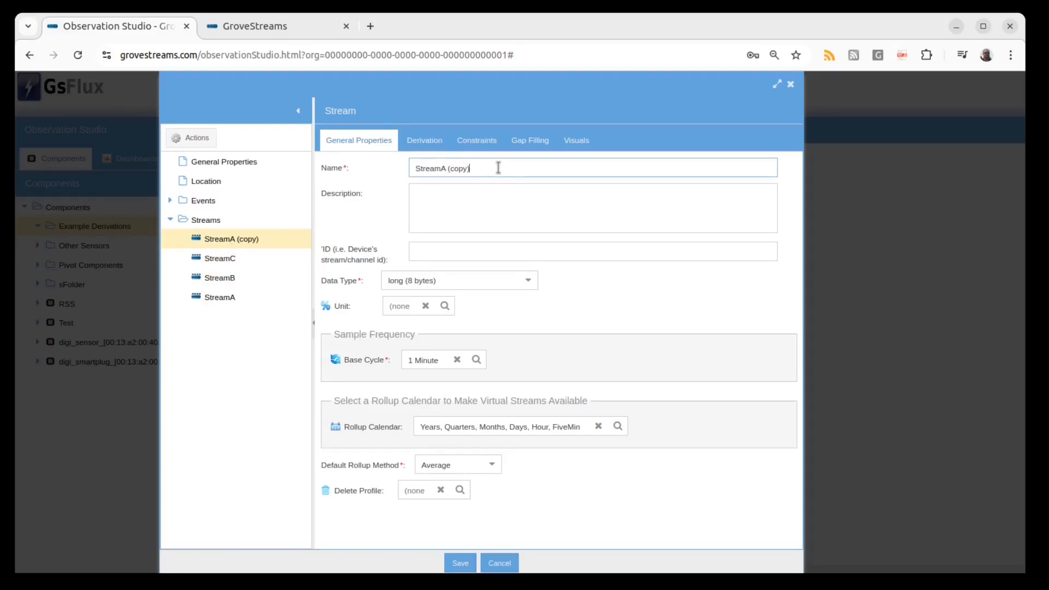
{"action": "double_click", "coordinate": [460, 168]}
{"action": "left_click", "coordinate": [438, 169], "text": "shift"}
{"action": "type", "text": "D"}
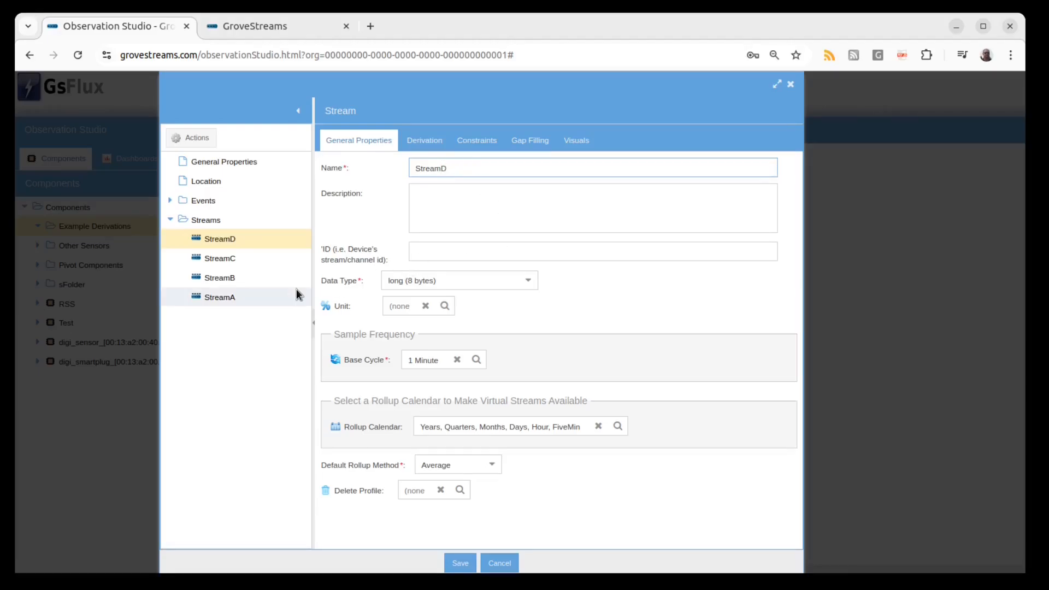
Set StreamD to be derived from an Expression with effective time 00:00.
{"action": "left_click", "coordinate": [266, 238]}
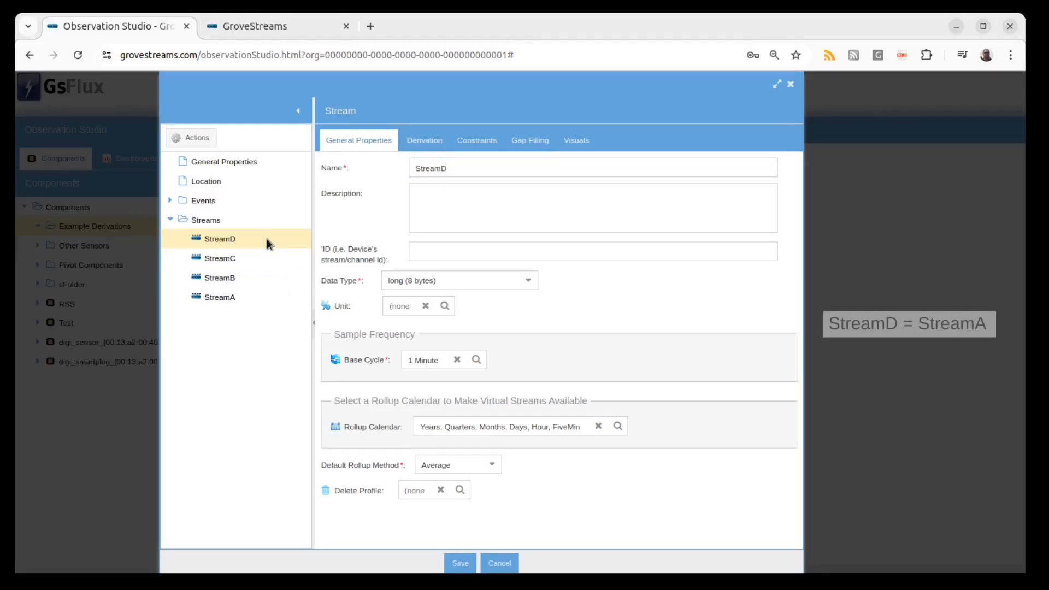
{"action": "left_click", "coordinate": [412, 147]}
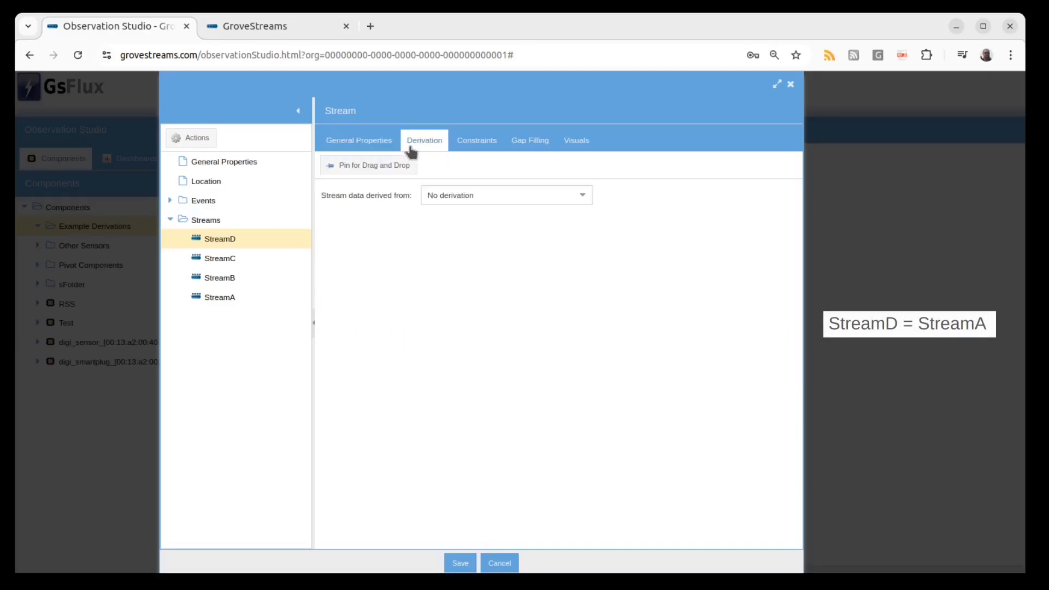
{"action": "left_click", "coordinate": [583, 196]}
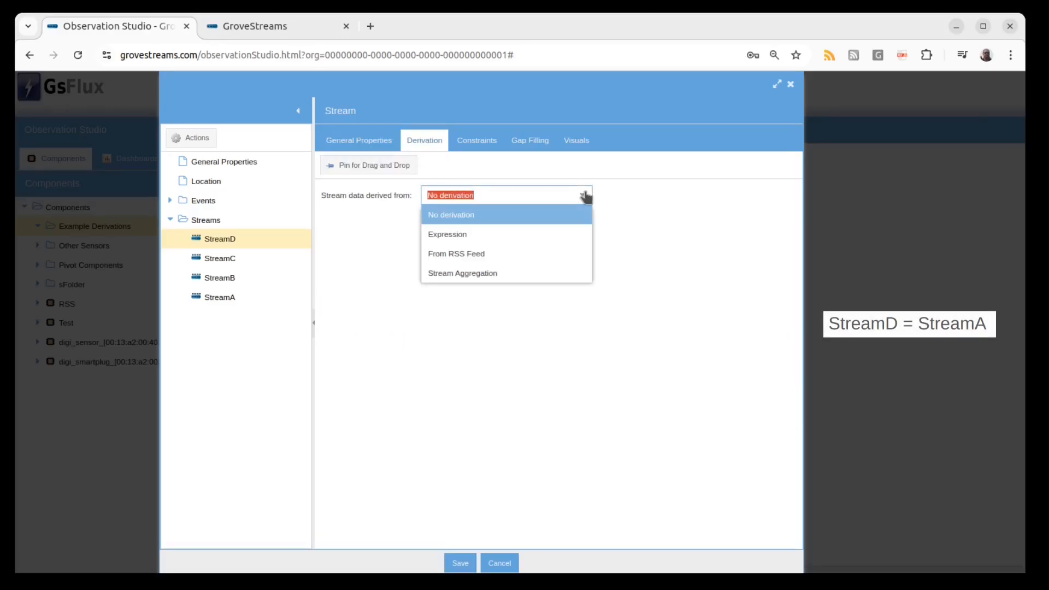
{"action": "left_click", "coordinate": [568, 234]}
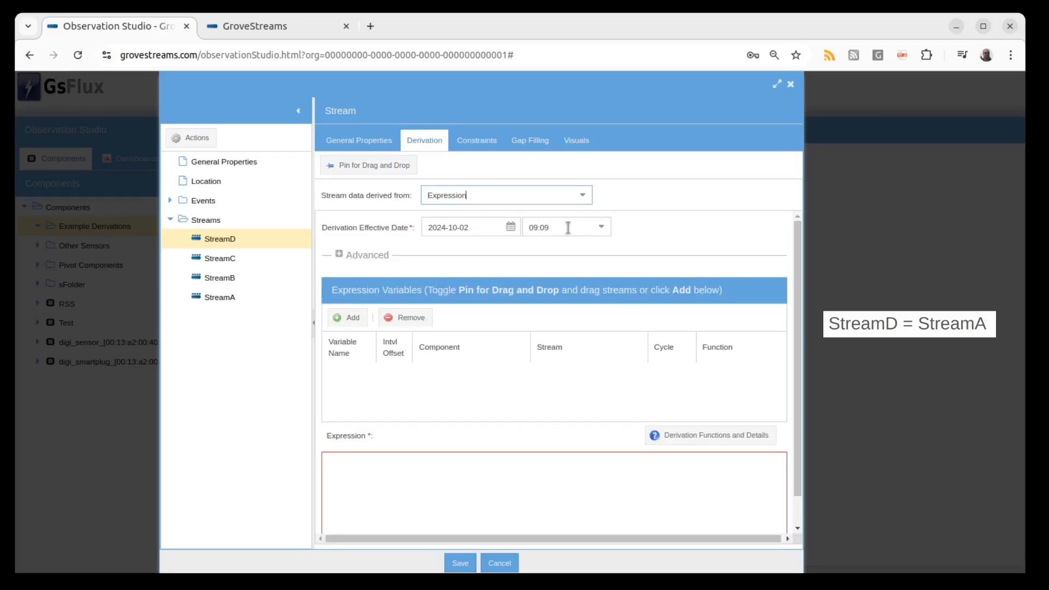
{"action": "left_click", "coordinate": [603, 229]}
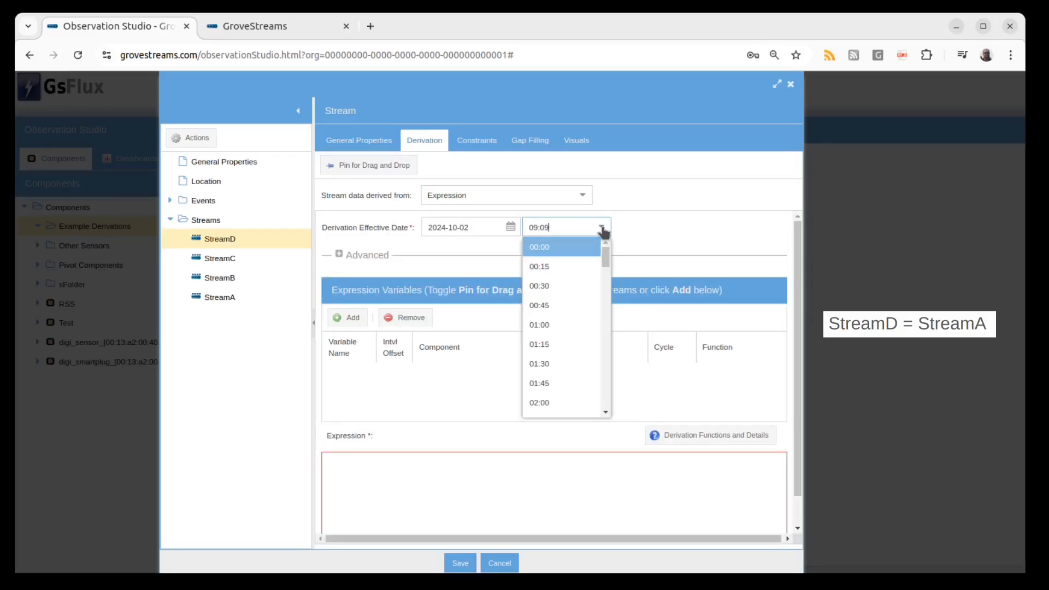
{"action": "left_click", "coordinate": [578, 249]}
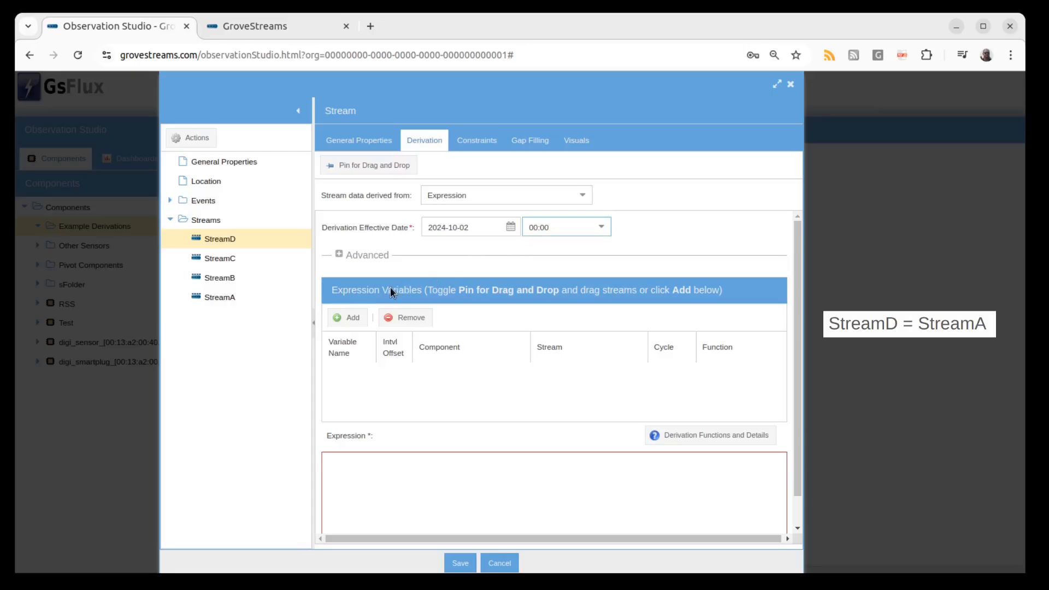
Add StreamA as an expression variable of StreamD using pin for drag and drop.
{"action": "left_click", "coordinate": [354, 316]}
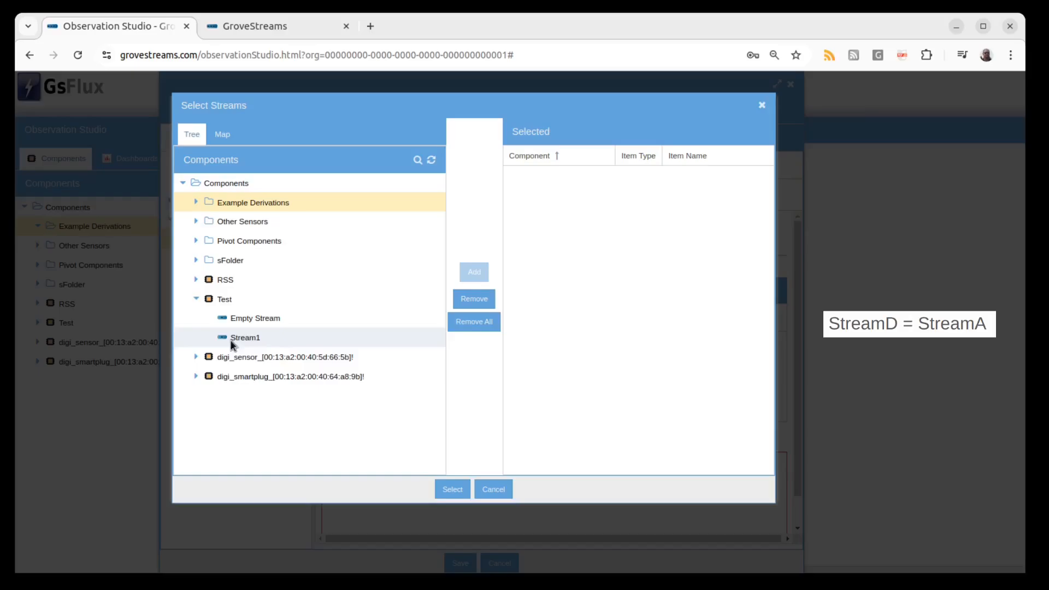
{"action": "left_click", "coordinate": [493, 490]}
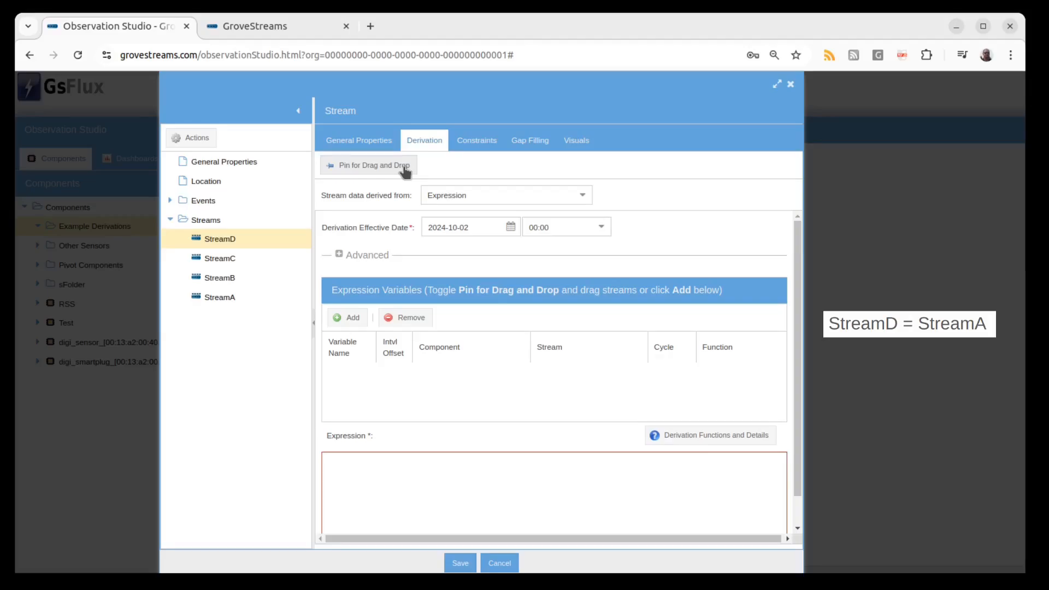
{"action": "left_click", "coordinate": [405, 171]}
{"action": "left_click_drag", "start_coordinate": [238, 297], "coordinate": [380, 379]}
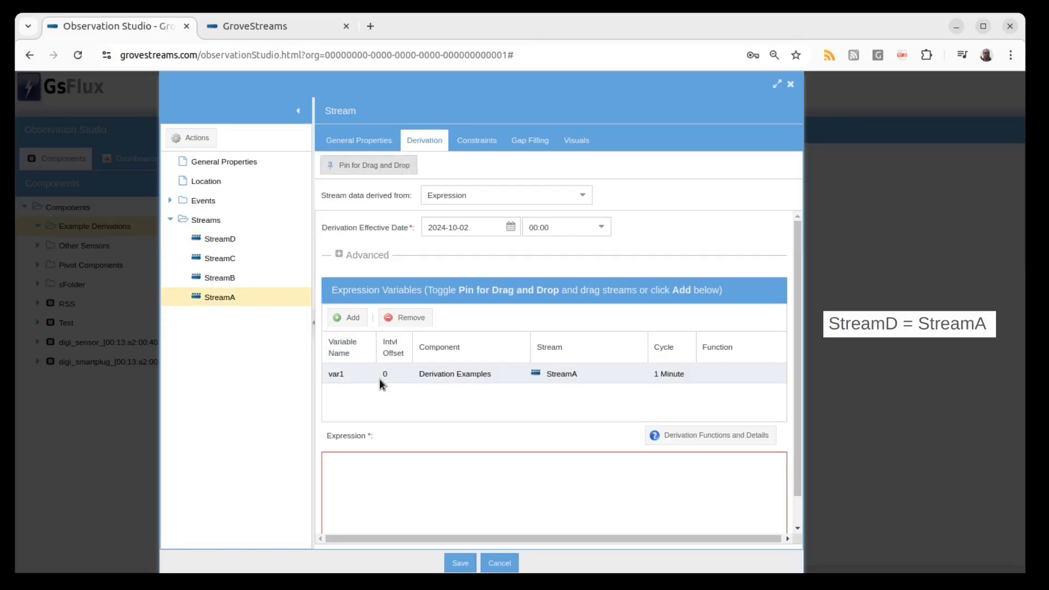
{"action": "left_click", "coordinate": [389, 169]}
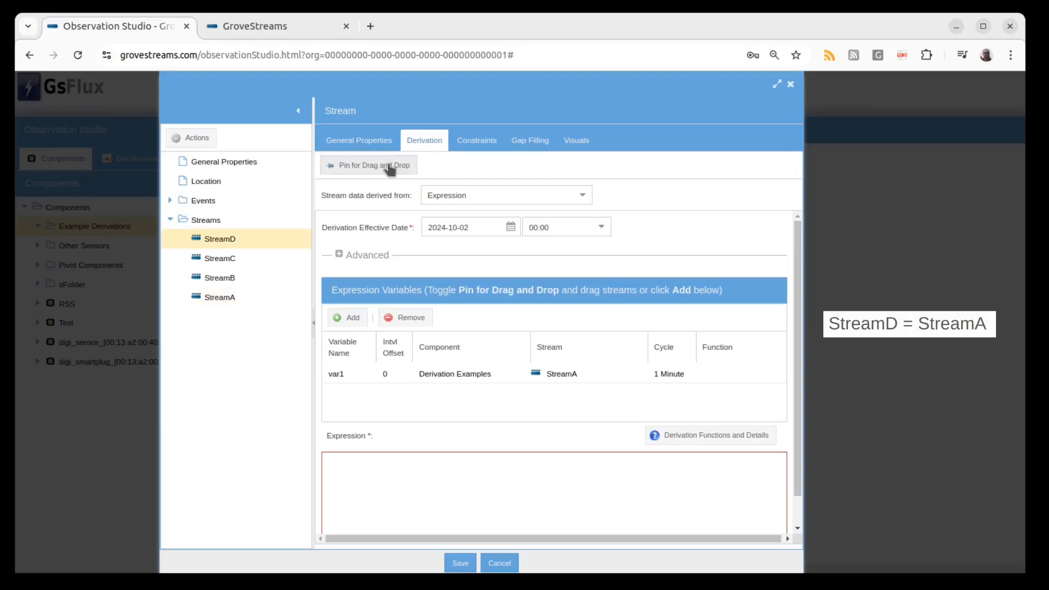
Enter var1 as StreamD's expression and save the component.
{"action": "left_click", "coordinate": [455, 471]}
{"action": "type", "text": "va"}
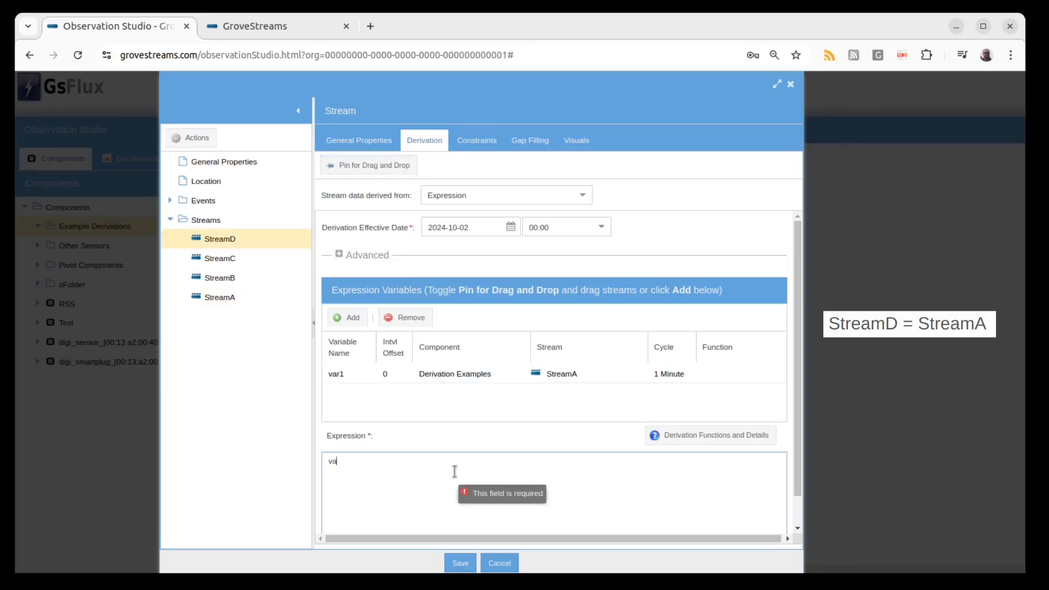
{"action": "type", "text": "r1"}
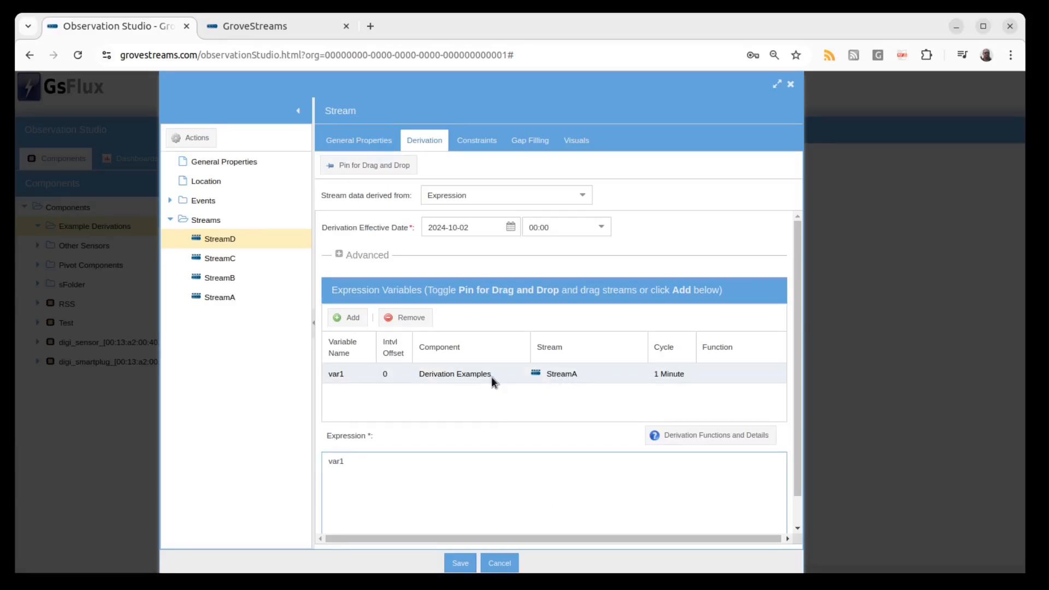
{"action": "double_click", "coordinate": [343, 378]}
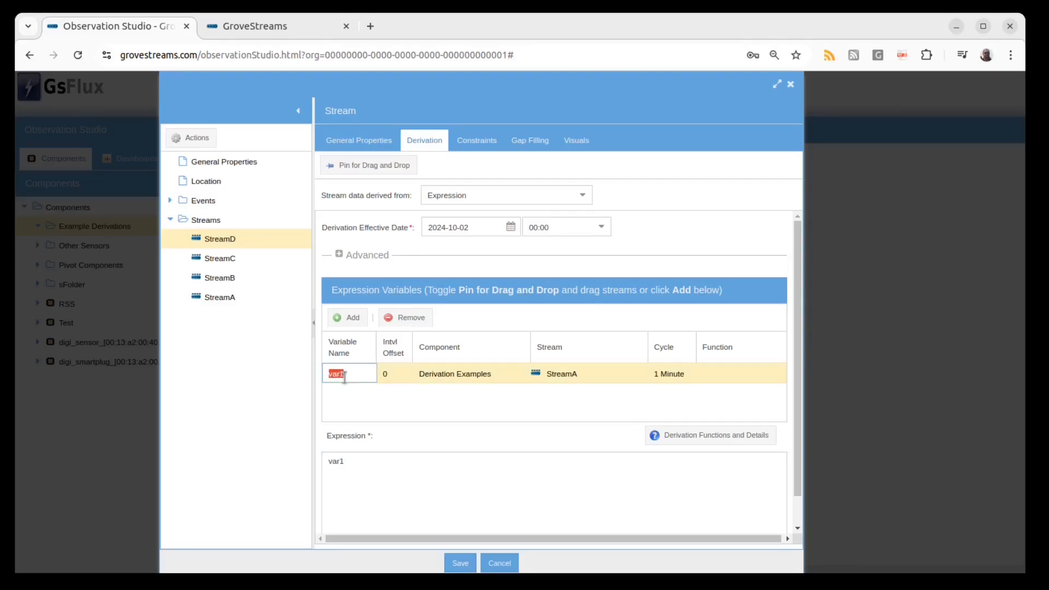
{"action": "left_click", "coordinate": [359, 394]}
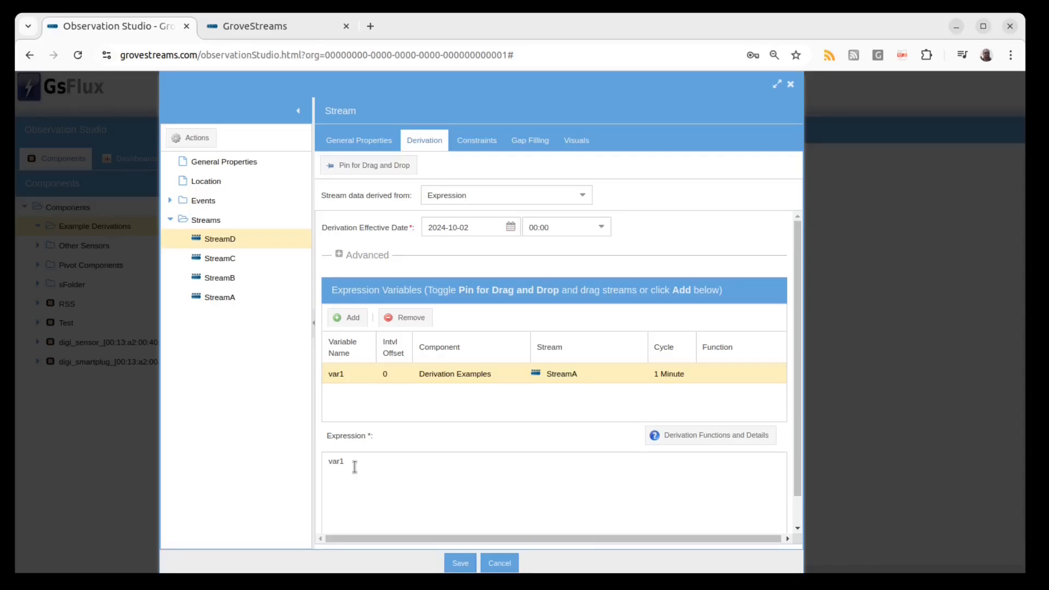
{"action": "left_click", "coordinate": [461, 563]}
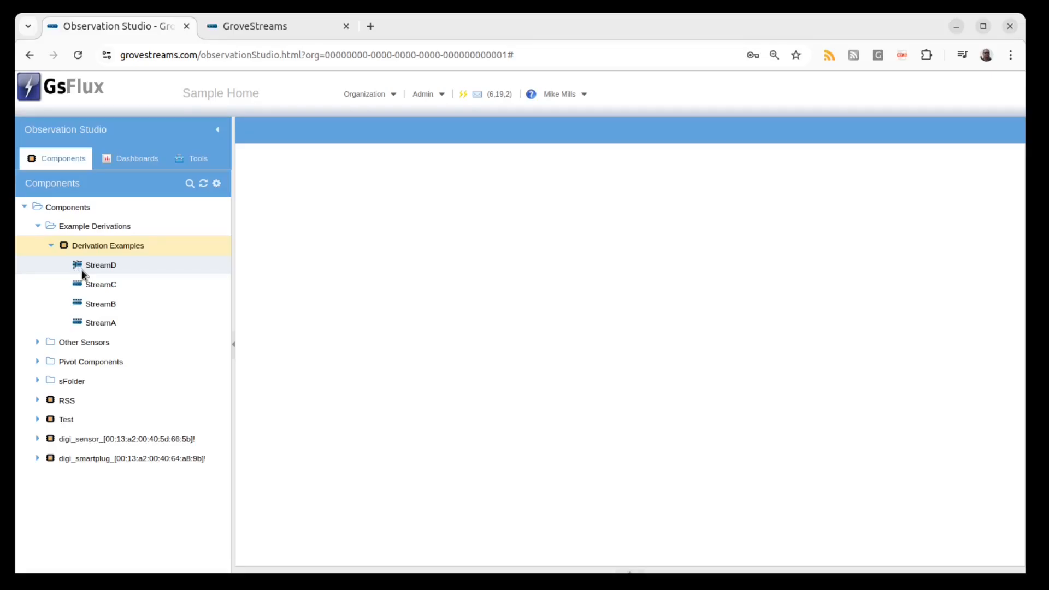
Open StreamA and enter values 10 and 20 in the two latest intervals.
{"action": "left_click", "coordinate": [94, 324]}
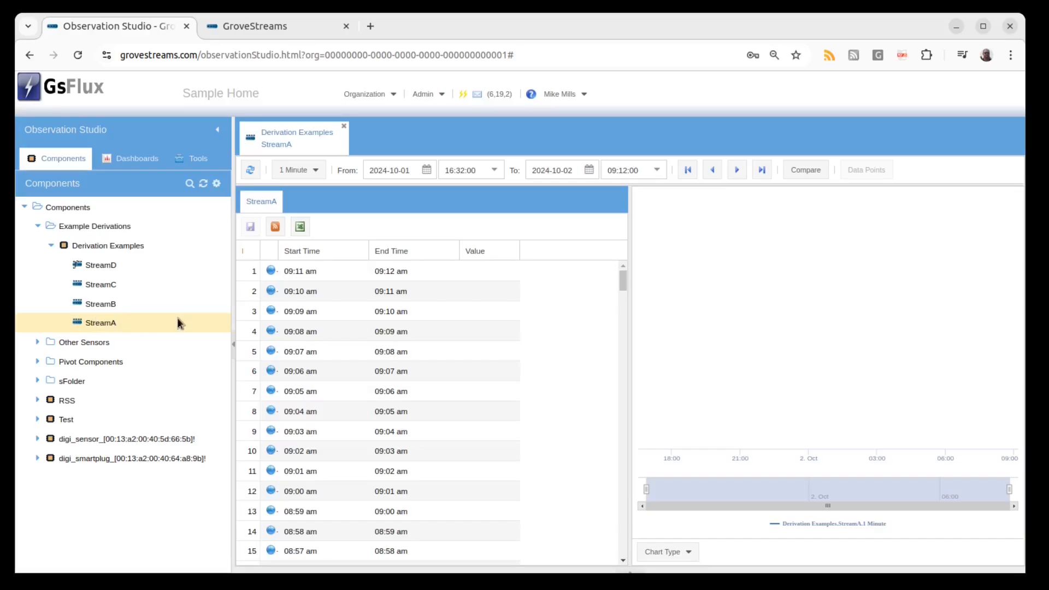
{"action": "left_click", "coordinate": [484, 274]}
{"action": "type", "text": "10"}
{"action": "left_click", "coordinate": [485, 290]}
{"action": "type", "text": "20"}
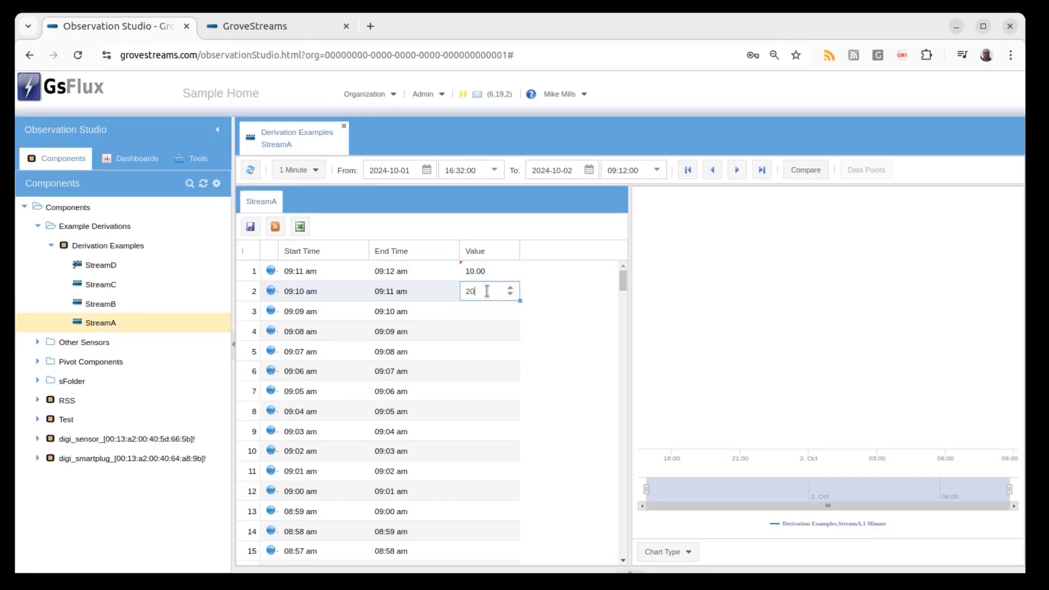
Save the StreamA data and open StreamD to view its derived values.
{"action": "left_click", "coordinate": [565, 321]}
{"action": "left_click", "coordinate": [250, 226]}
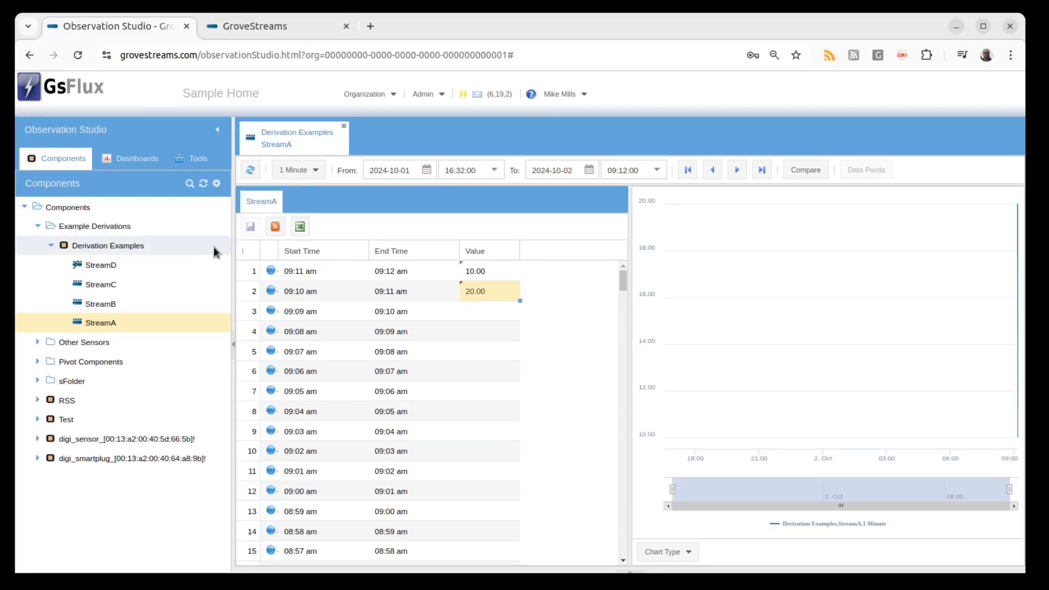
{"action": "left_click", "coordinate": [176, 268]}
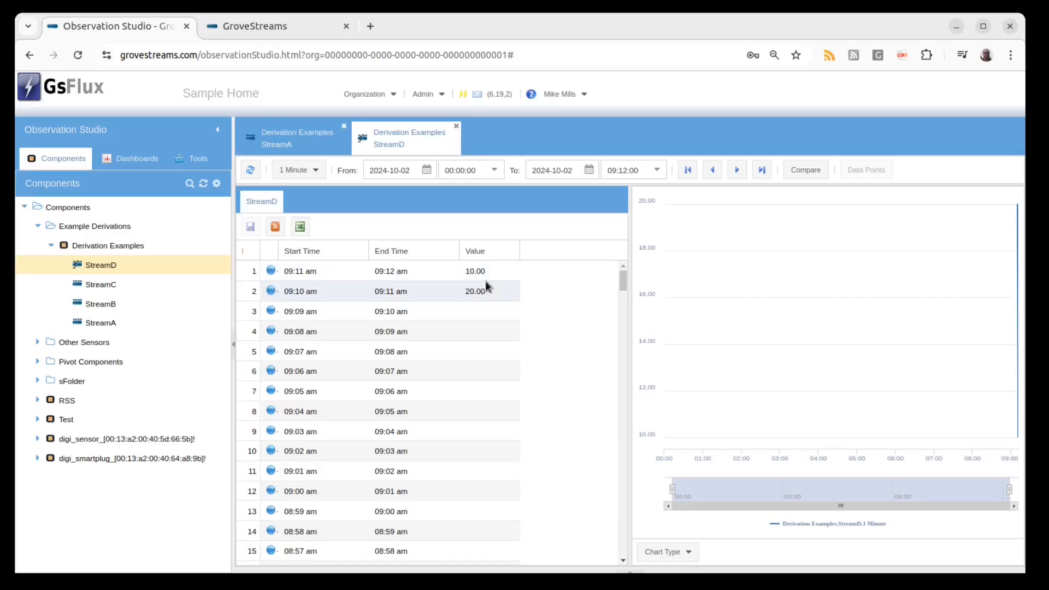
Enter 30 in StreamA's third interval and save the stream data.
{"action": "left_click", "coordinate": [323, 141]}
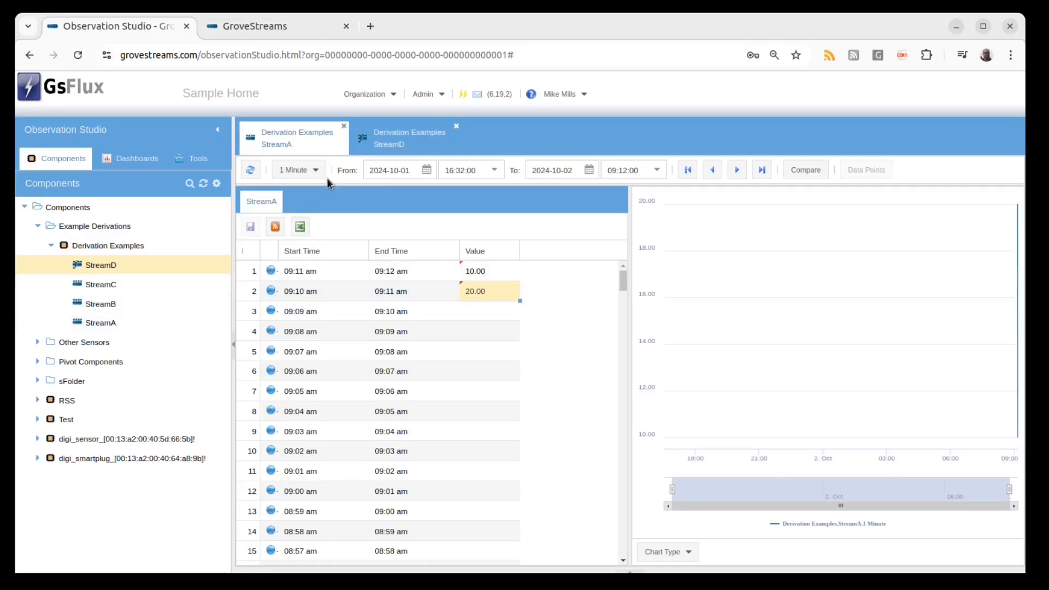
{"action": "left_click", "coordinate": [495, 312]}
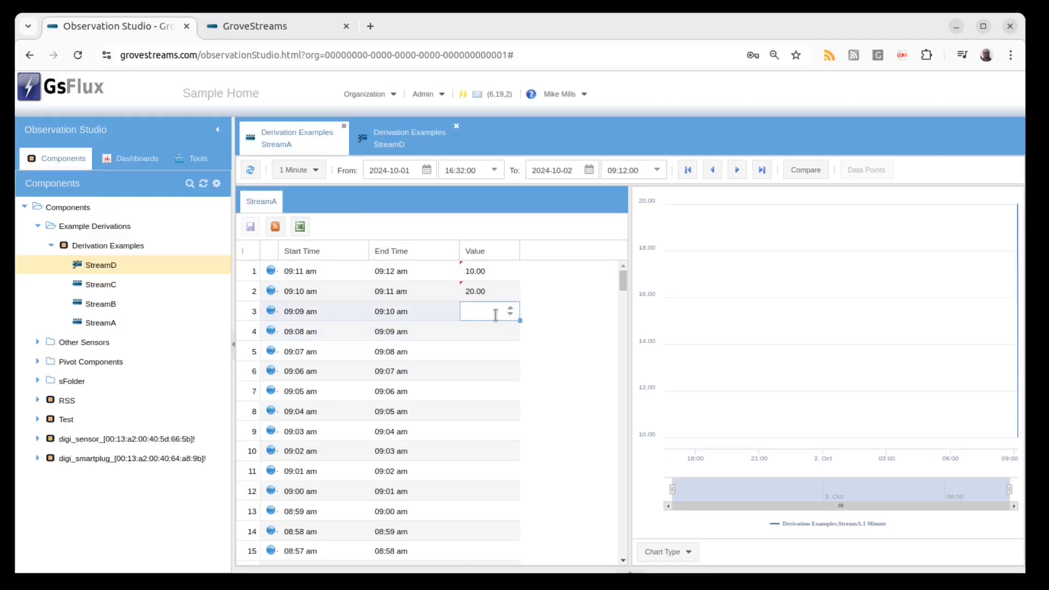
{"action": "type", "text": "30"}
{"action": "left_click", "coordinate": [544, 313]}
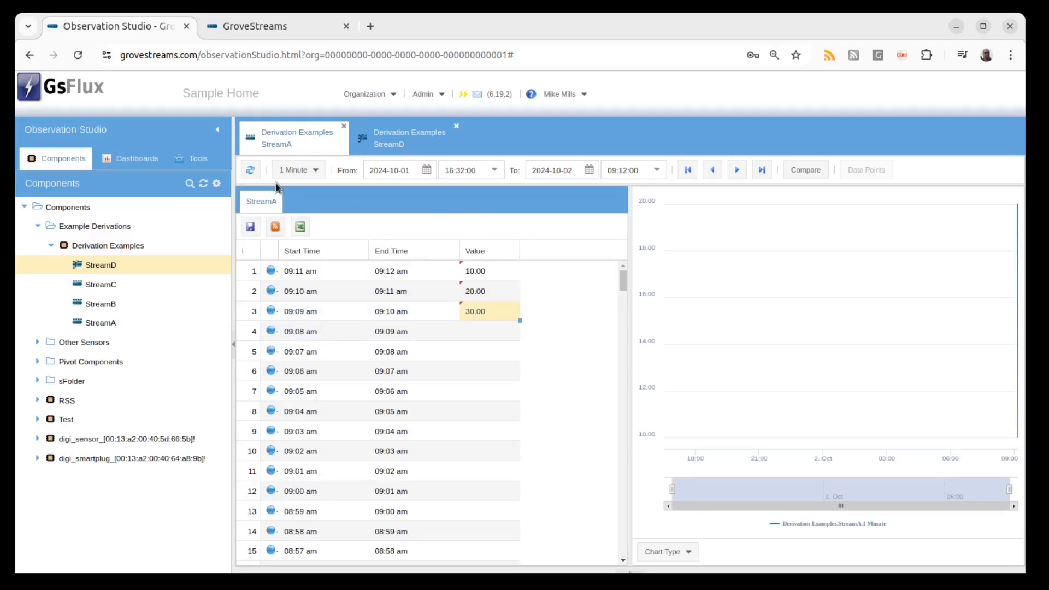
{"action": "left_click", "coordinate": [249, 226]}
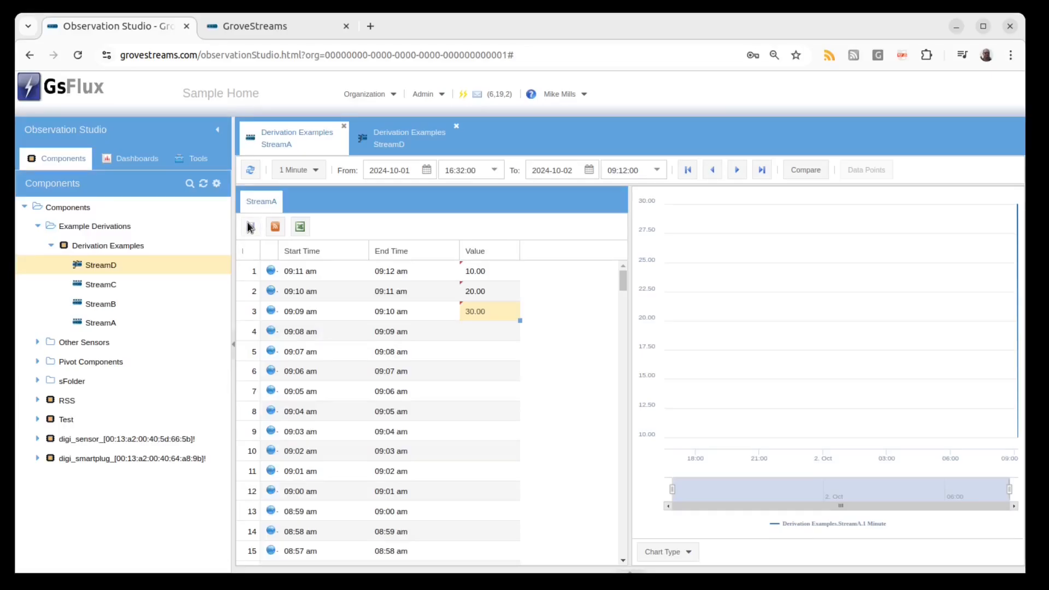
Refresh StreamD's view to check its derived values against StreamA.
{"action": "left_click", "coordinate": [404, 147]}
{"action": "left_click", "coordinate": [250, 170]}
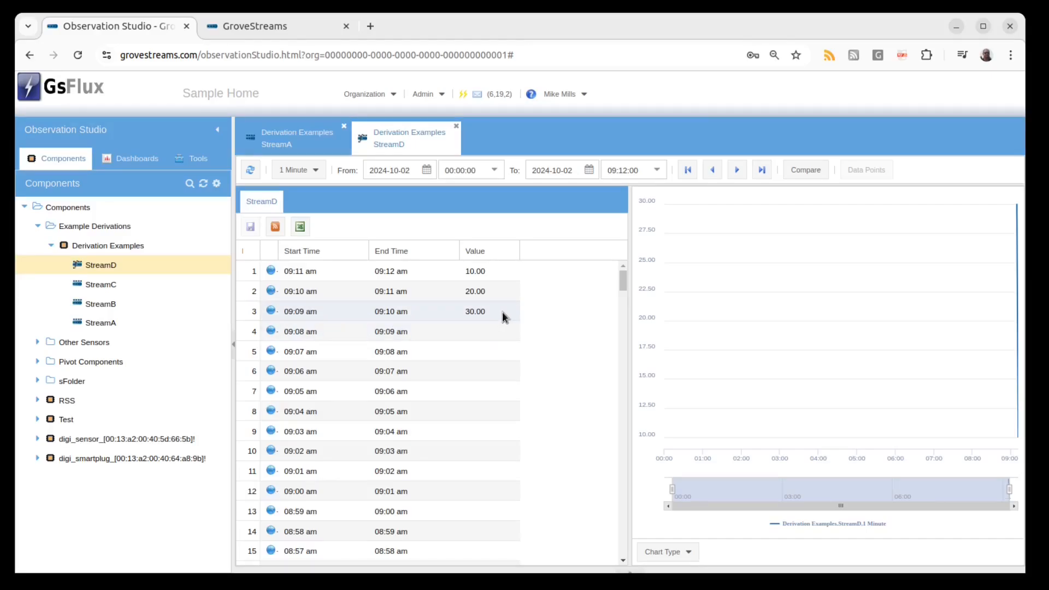
{"action": "left_click", "coordinate": [306, 139]}
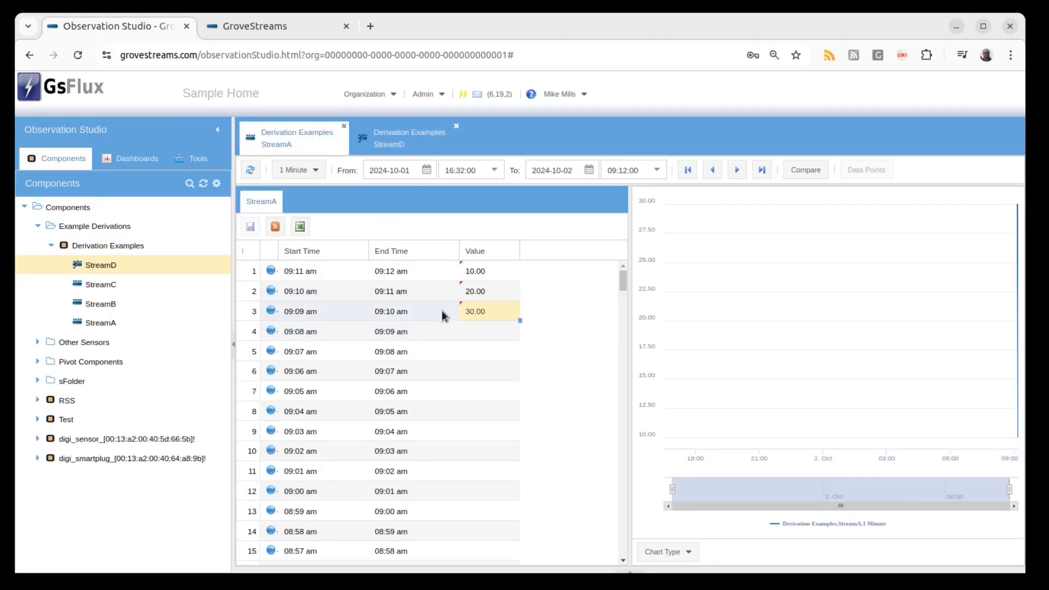
Close both stream tabs and delete all time series stream data from StreamA.
{"action": "left_click", "coordinate": [457, 126]}
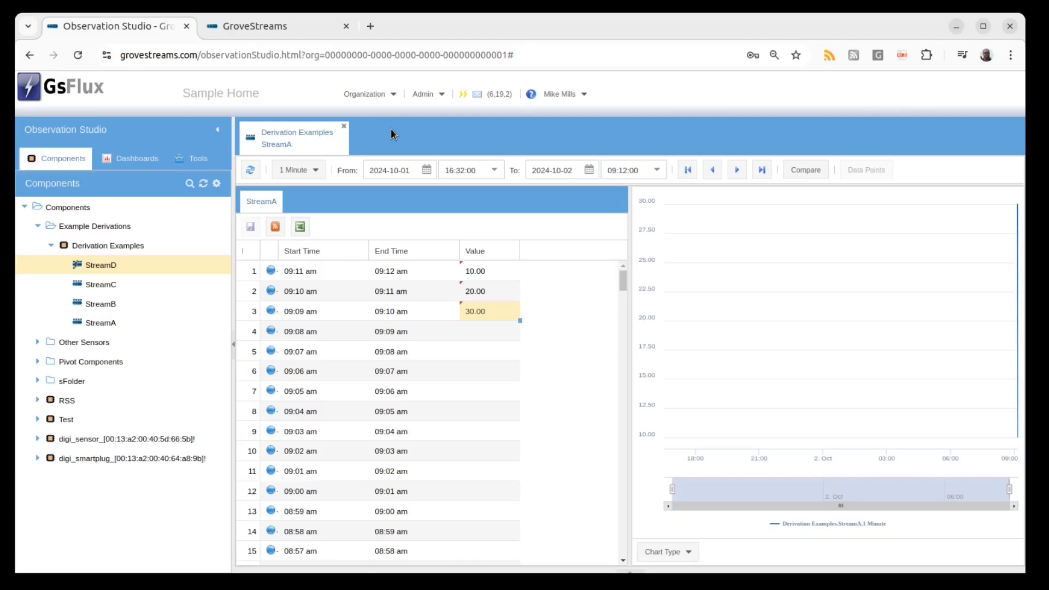
{"action": "left_click", "coordinate": [344, 127]}
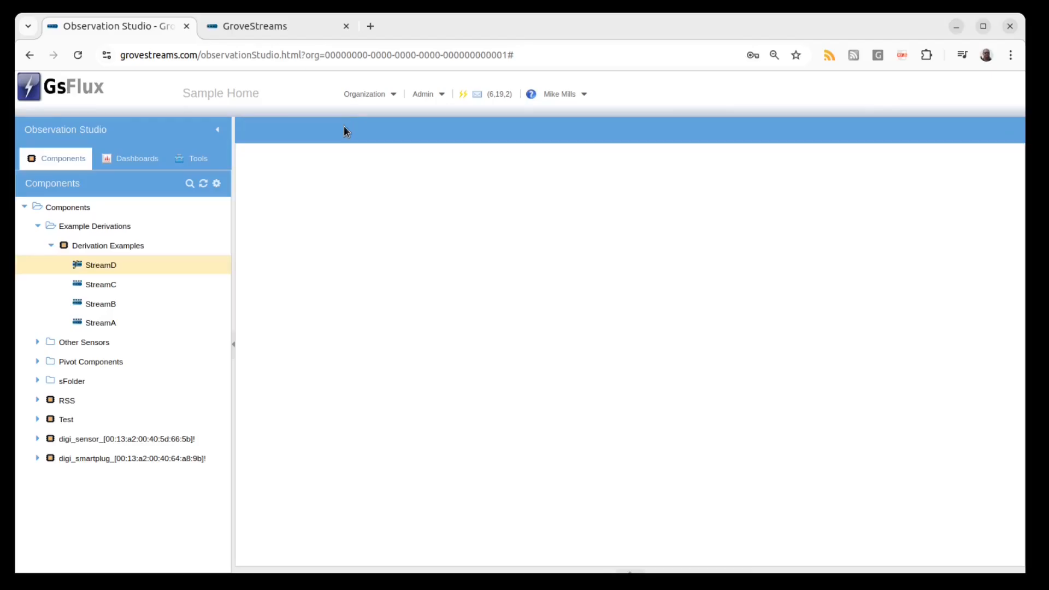
{"action": "right_click", "coordinate": [168, 322]}
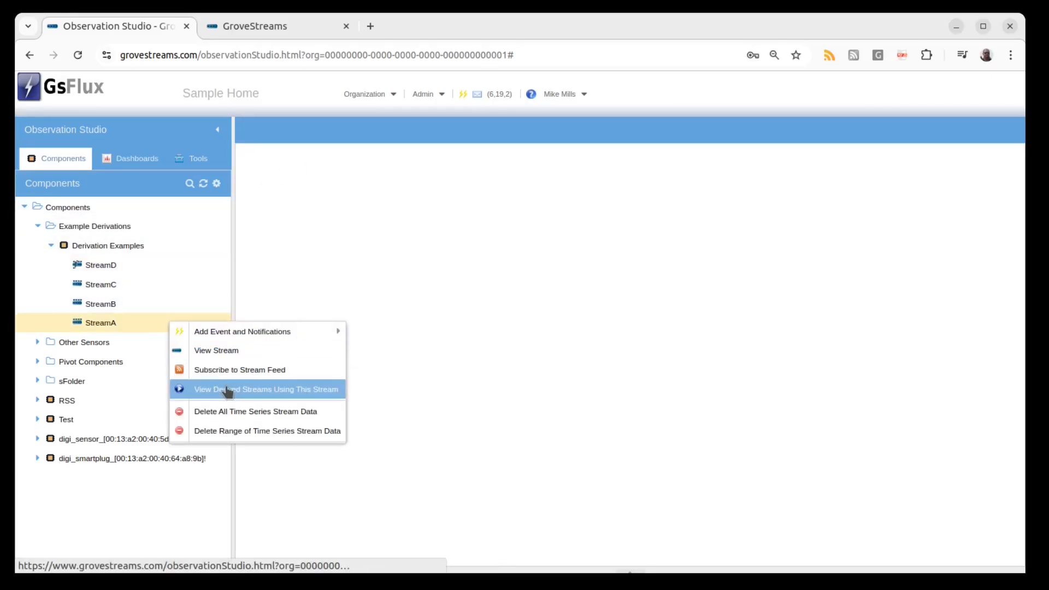
{"action": "left_click", "coordinate": [237, 411]}
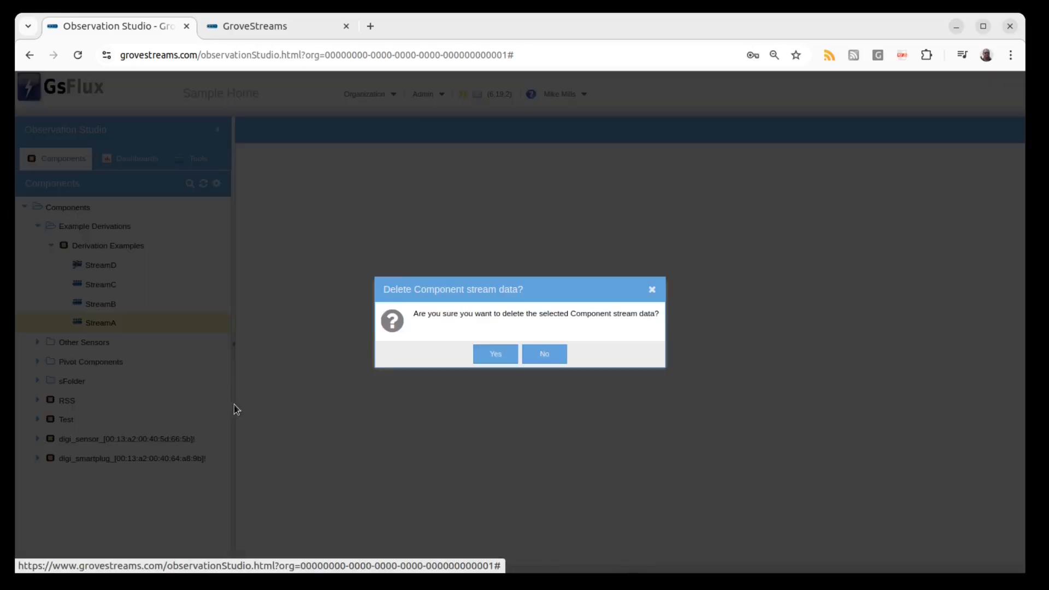
{"action": "left_click", "coordinate": [498, 355]}
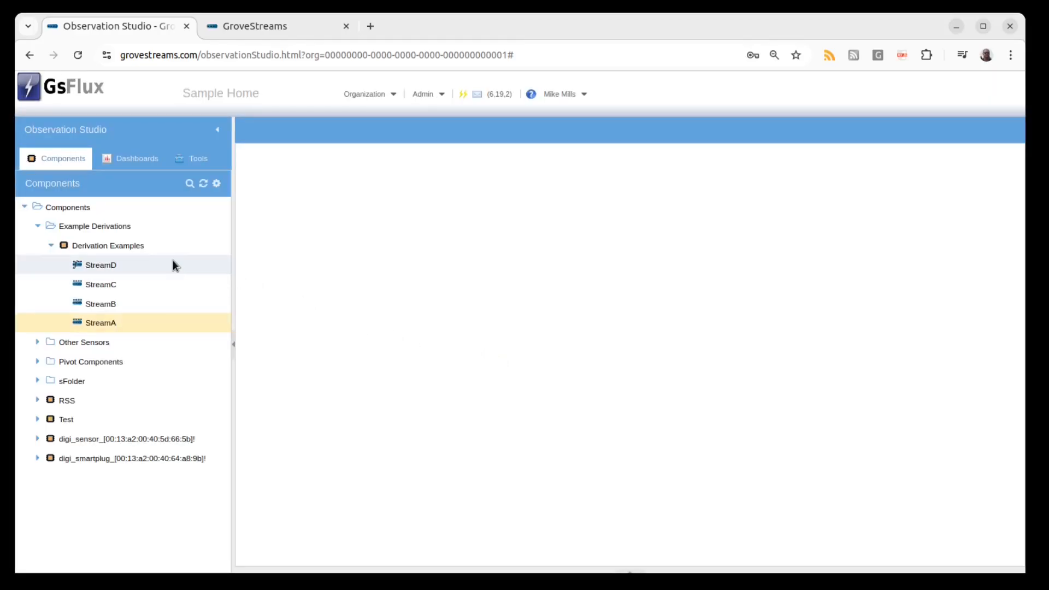
Edit the Derivation Examples component and set StreamC to be derived from an Expression.
{"action": "right_click", "coordinate": [159, 251]}
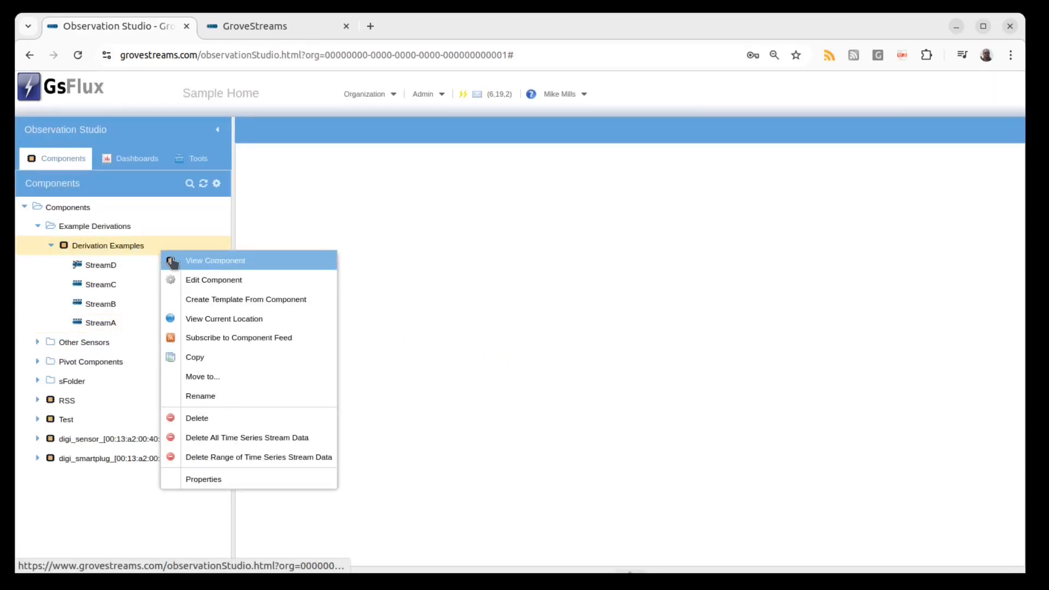
{"action": "left_click", "coordinate": [197, 280]}
{"action": "left_click", "coordinate": [216, 259]}
{"action": "left_click", "coordinate": [583, 195]}
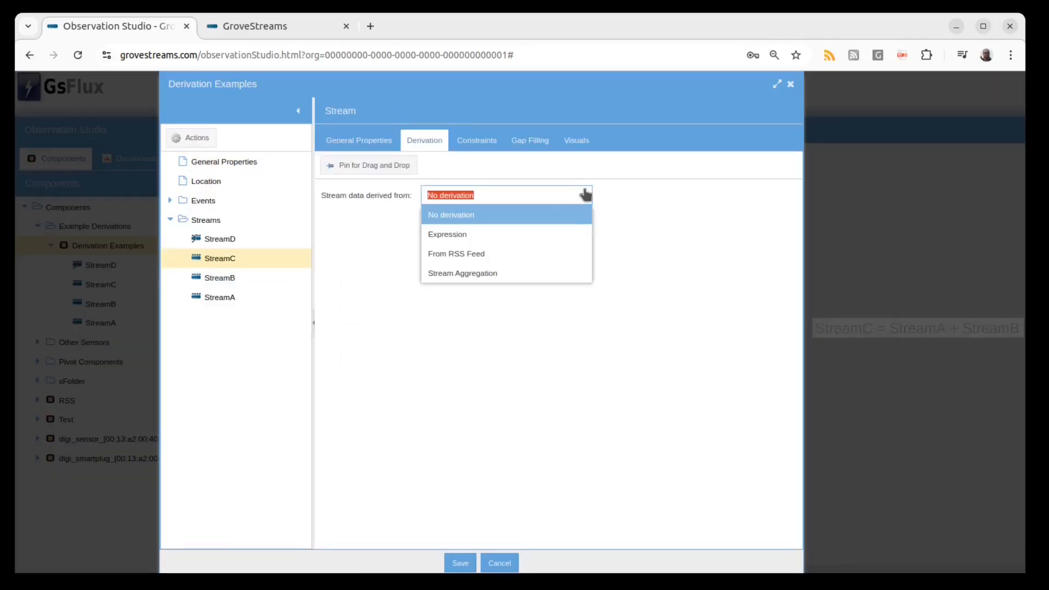
{"action": "left_click", "coordinate": [546, 234]}
Add StreamA and StreamB as StreamC's expression variables using pin for drag and drop.
{"action": "left_click", "coordinate": [399, 166]}
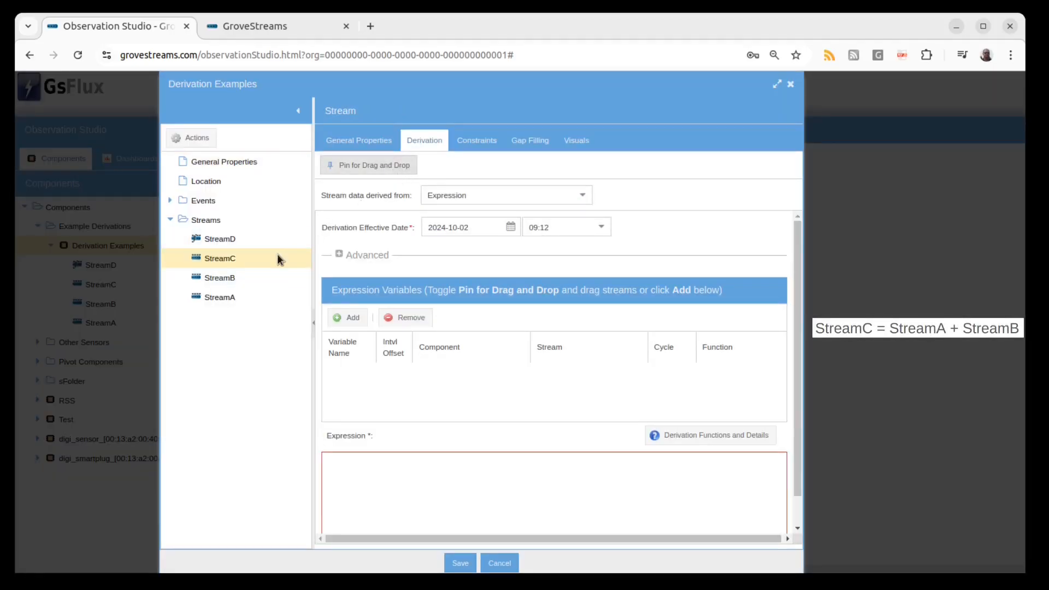
{"action": "left_click_drag", "start_coordinate": [258, 298], "coordinate": [388, 377]}
{"action": "left_click_drag", "start_coordinate": [219, 278], "coordinate": [443, 399]}
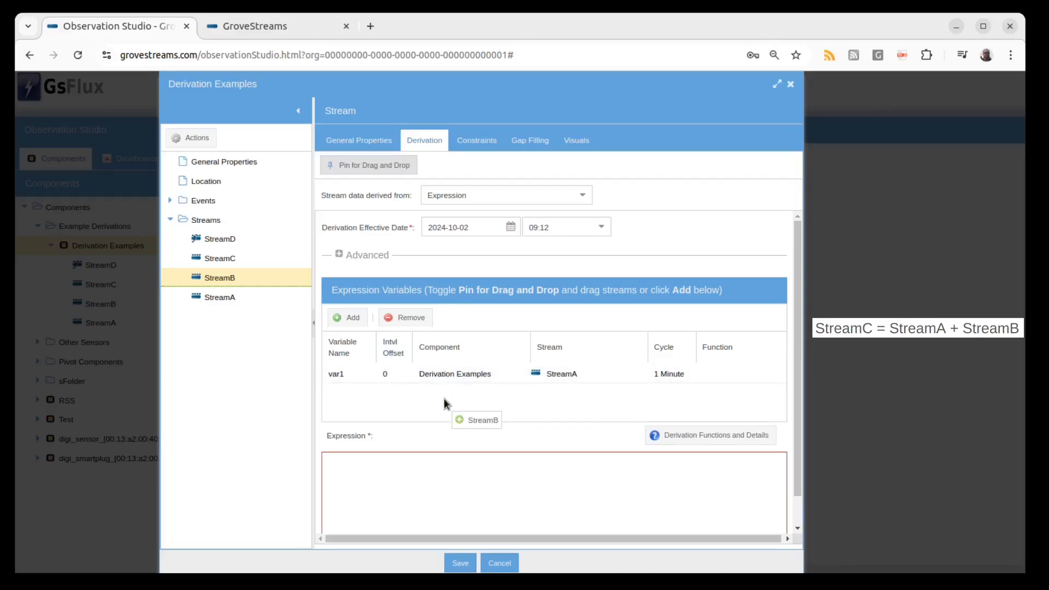
Enter var1+var2 as StreamC's expression and save the component.
{"action": "left_click", "coordinate": [386, 461]}
{"action": "type", "text": "var"}
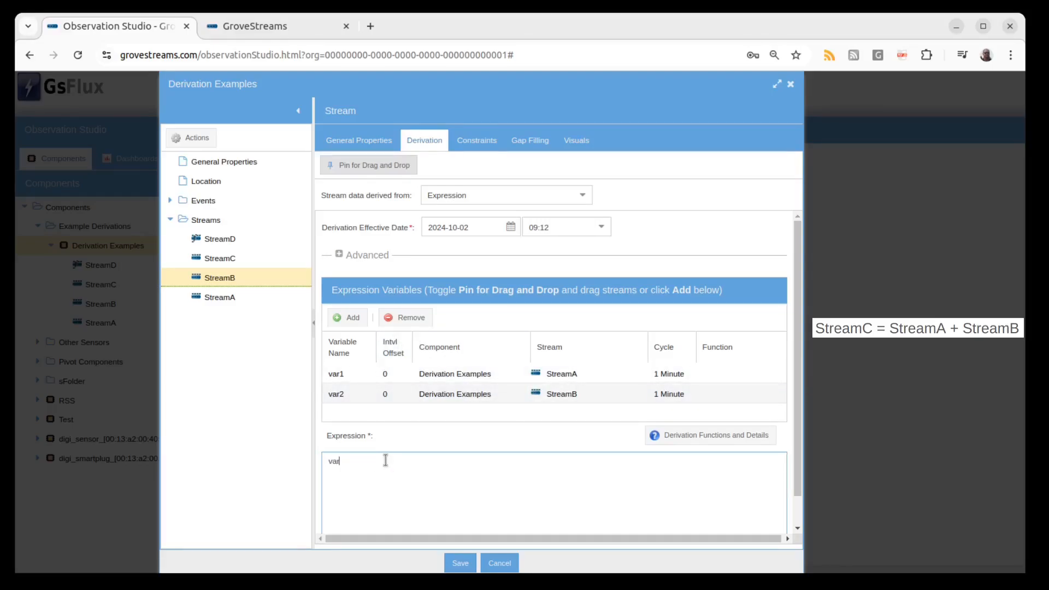
{"action": "type", "text": "1+var2"}
{"action": "left_click", "coordinate": [461, 565]}
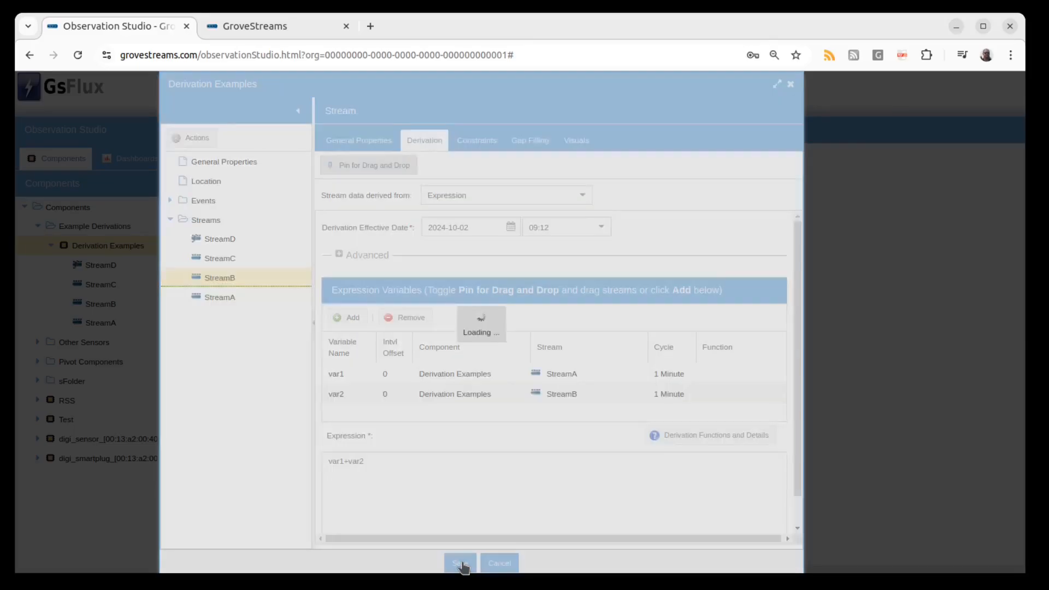
Open StreamA, enter 10, 30 and 40 in its first, third and fourth intervals, and save.
{"action": "left_click", "coordinate": [102, 323]}
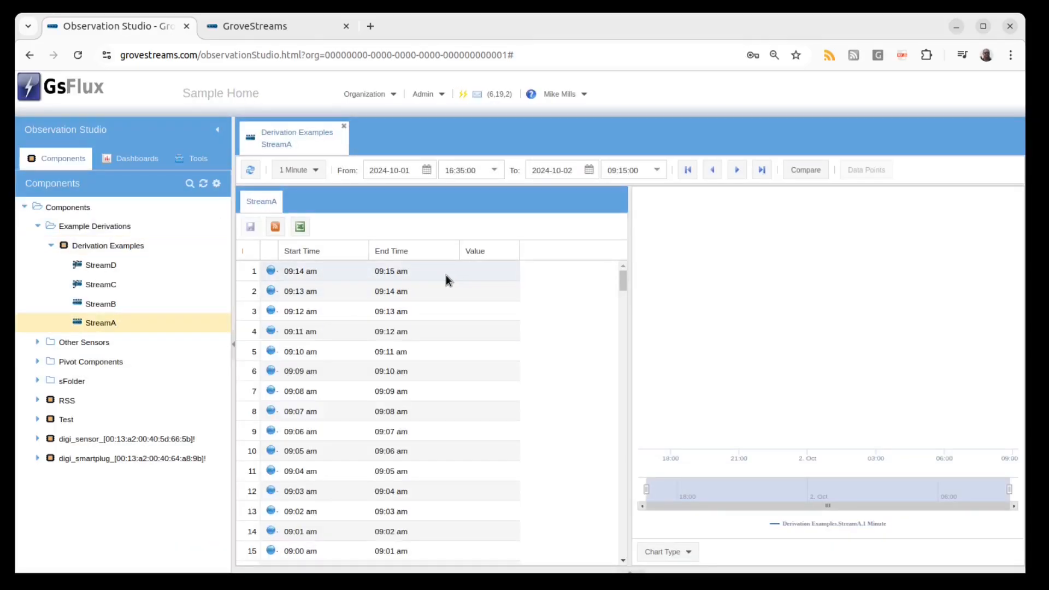
{"action": "left_click", "coordinate": [470, 272]}
{"action": "type", "text": "10"}
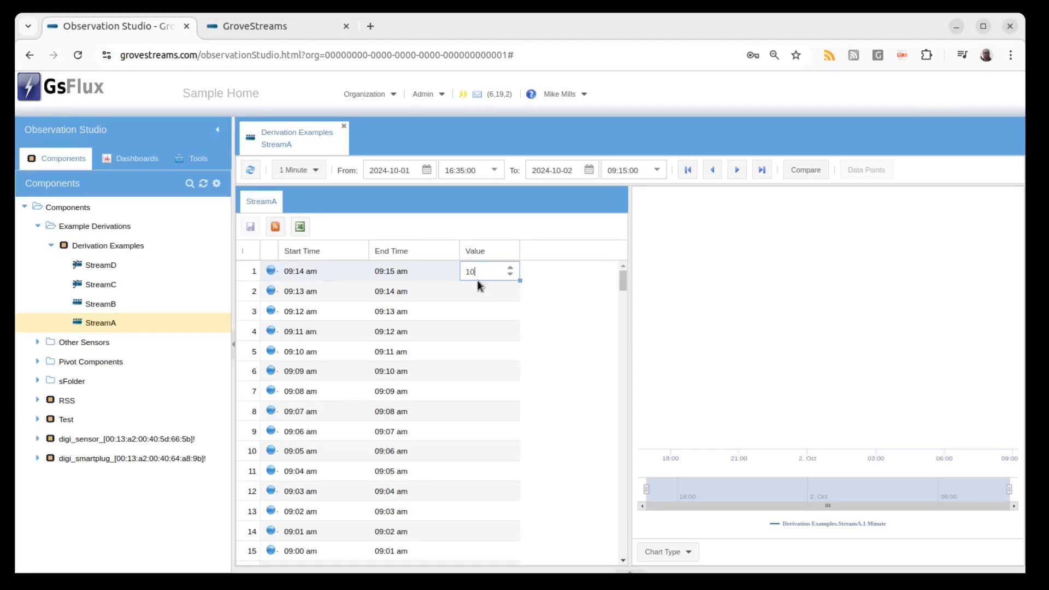
{"action": "left_click", "coordinate": [476, 310]}
{"action": "type", "text": "30"}
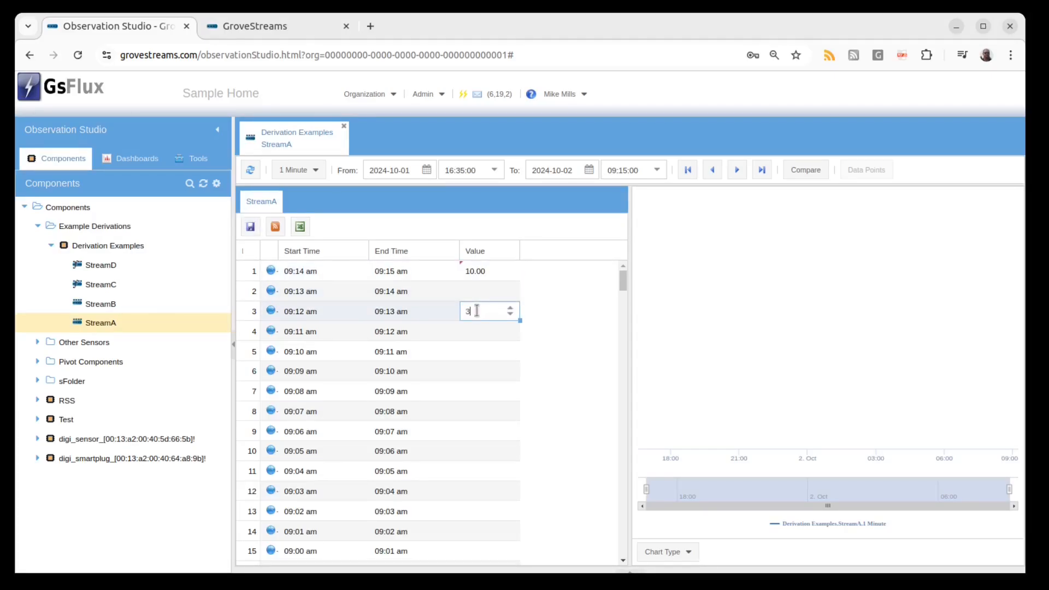
{"action": "left_click", "coordinate": [487, 329]}
{"action": "type", "text": "40"}
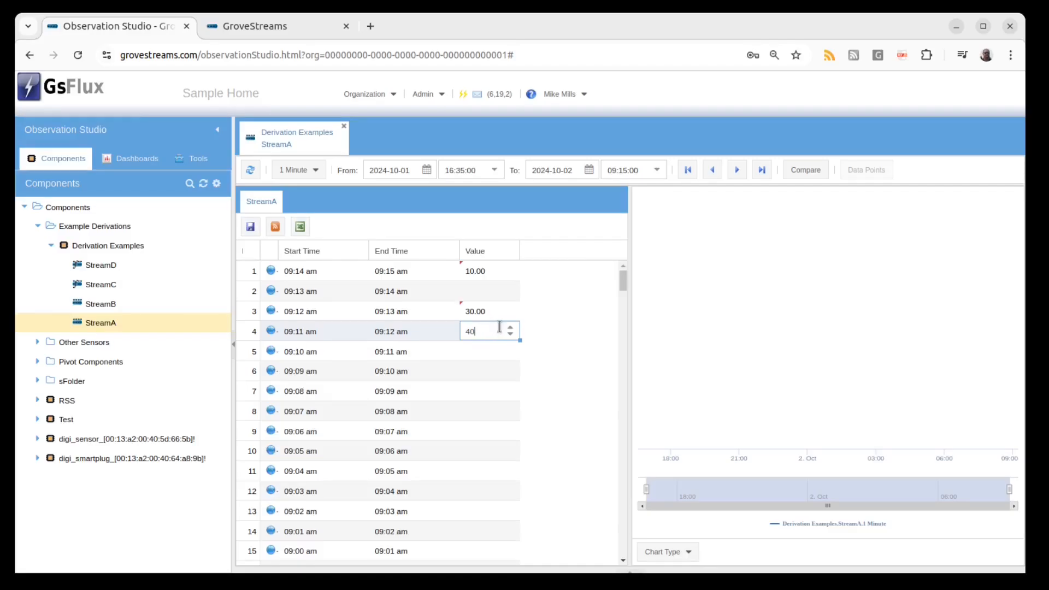
{"action": "left_click", "coordinate": [538, 323]}
{"action": "left_click", "coordinate": [251, 227]}
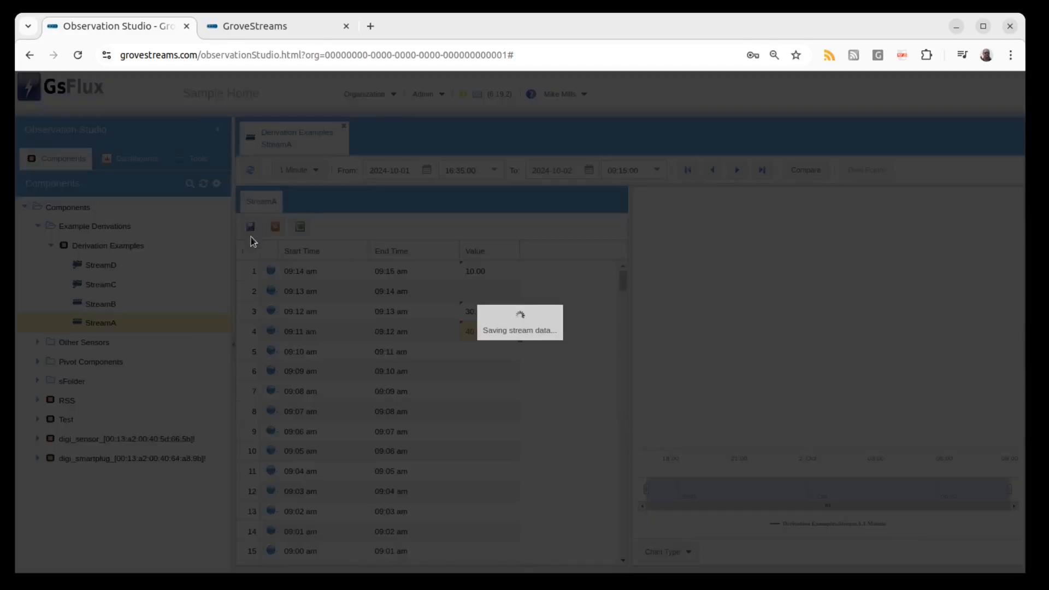
Open StreamB, enter values 1, 2, 3 and 4 in its four latest intervals, and save.
{"action": "double_click", "coordinate": [115, 303]}
{"action": "left_click", "coordinate": [480, 271]}
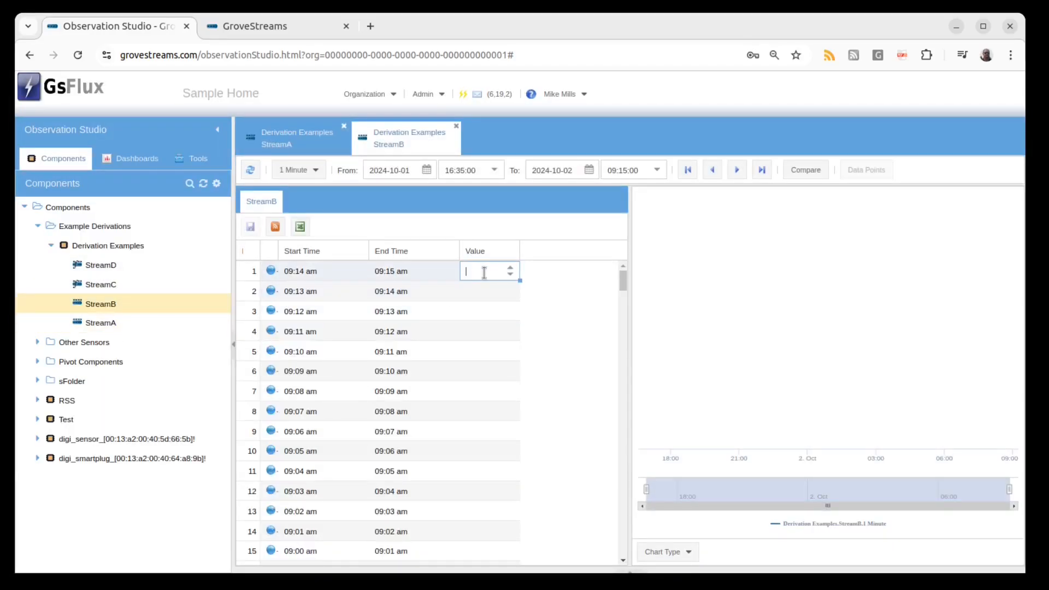
{"action": "type", "text": "1"}
{"action": "left_click", "coordinate": [481, 292]}
{"action": "type", "text": "2"}
{"action": "left_click", "coordinate": [479, 310]}
{"action": "type", "text": "3"}
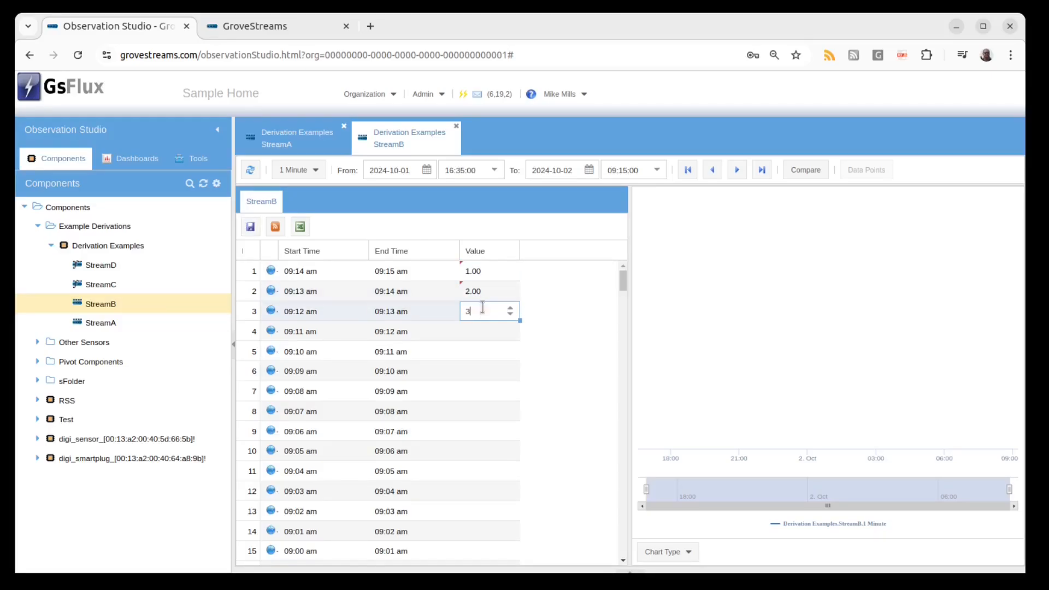
{"action": "key", "text": "Return"}
{"action": "left_click", "coordinate": [488, 333]}
{"action": "type", "text": "4"}
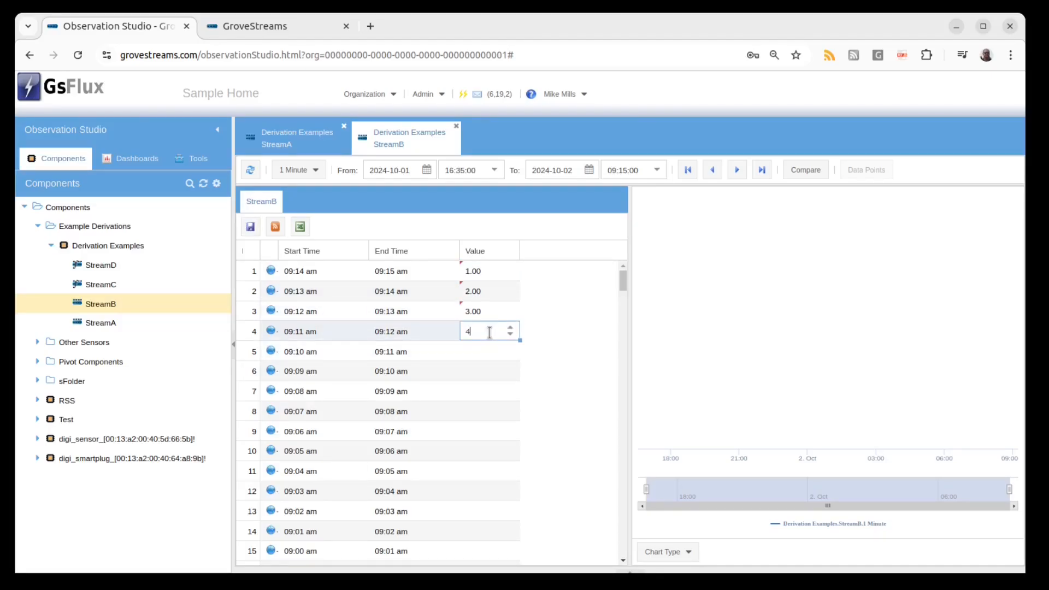
{"action": "left_click", "coordinate": [251, 226]}
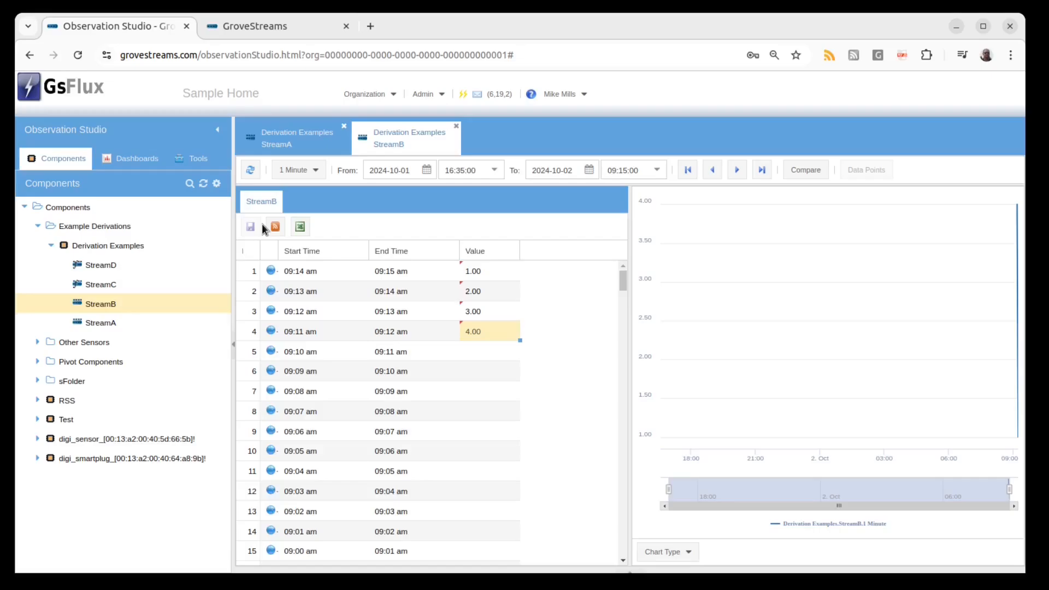
Add a Time-series table widget to the Derivation Example dashboard and enlarge it to full width and 386 height.
{"action": "left_click", "coordinate": [275, 26]}
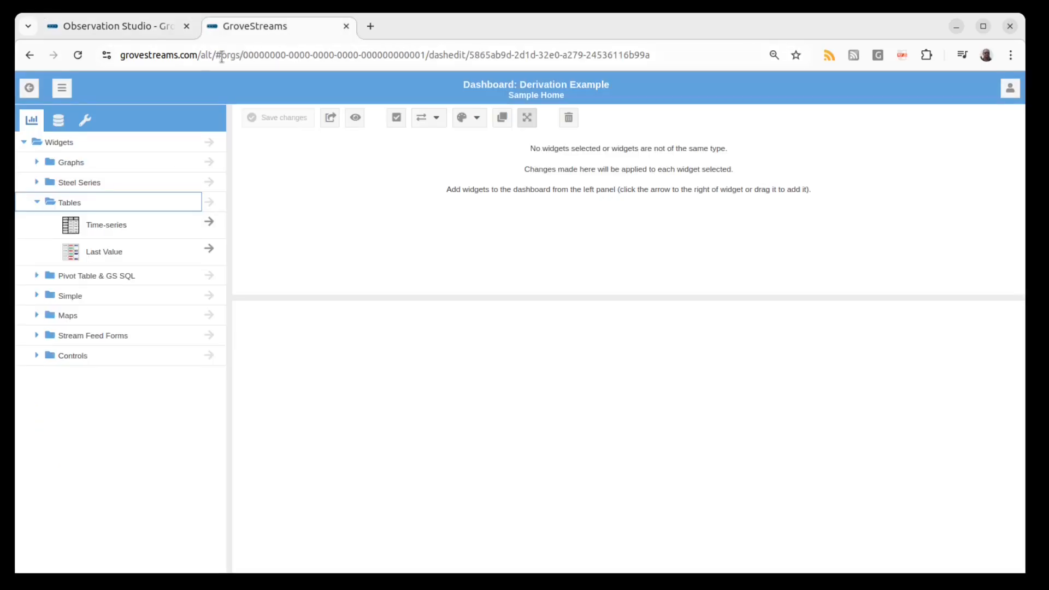
{"action": "left_click", "coordinate": [209, 224]}
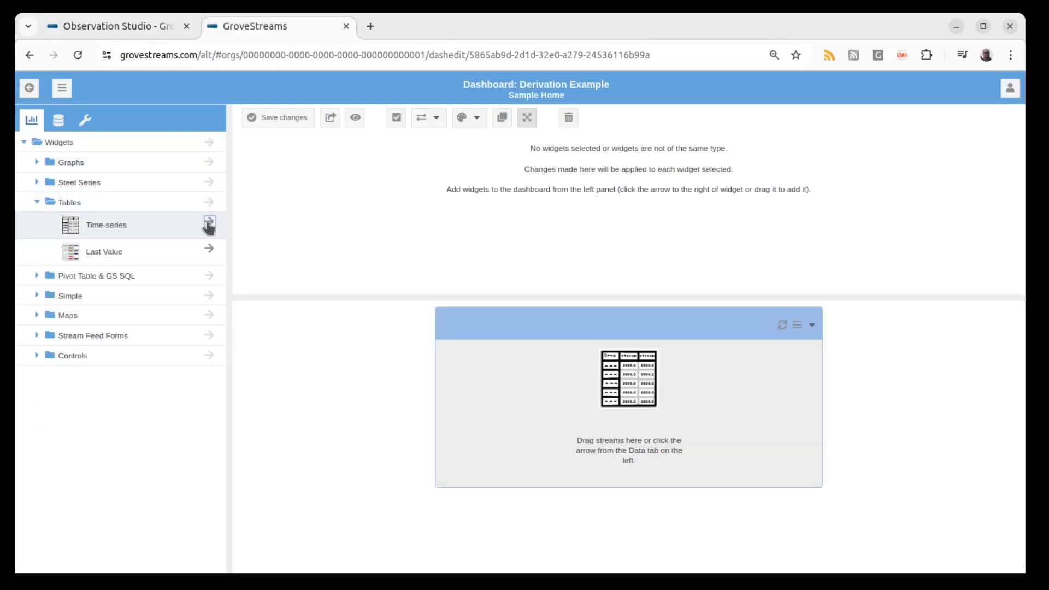
{"action": "left_click", "coordinate": [486, 394]}
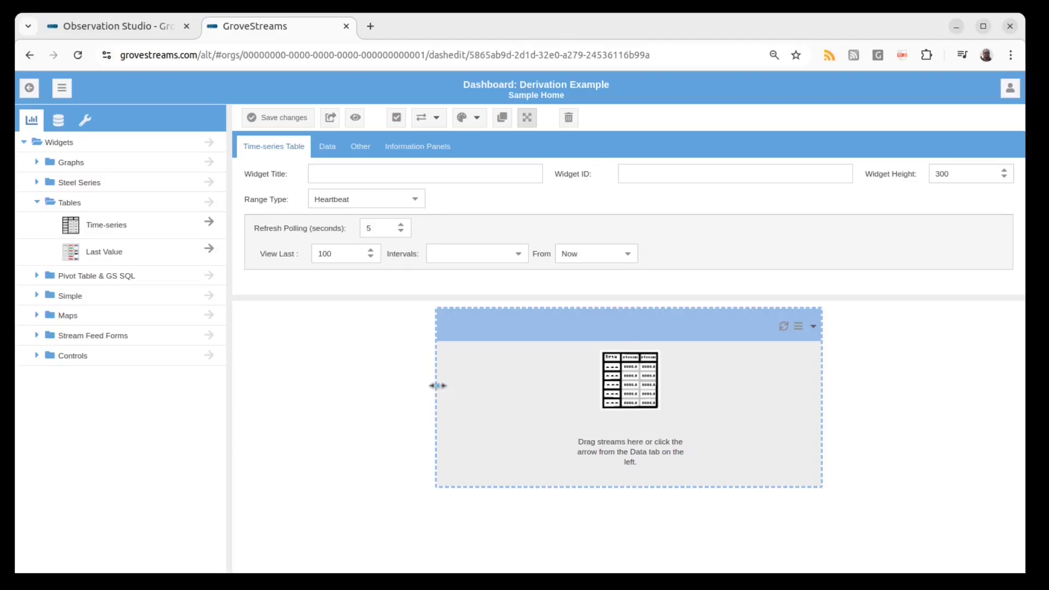
{"action": "left_click_drag", "start_coordinate": [435, 388], "coordinate": [257, 389]}
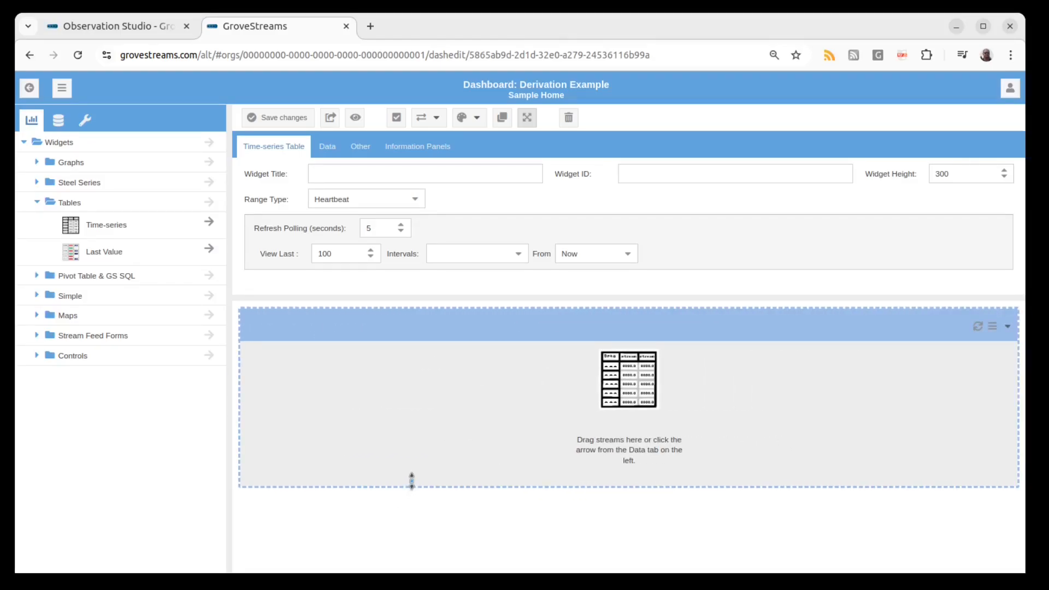
{"action": "left_click_drag", "start_coordinate": [412, 485], "coordinate": [412, 539]}
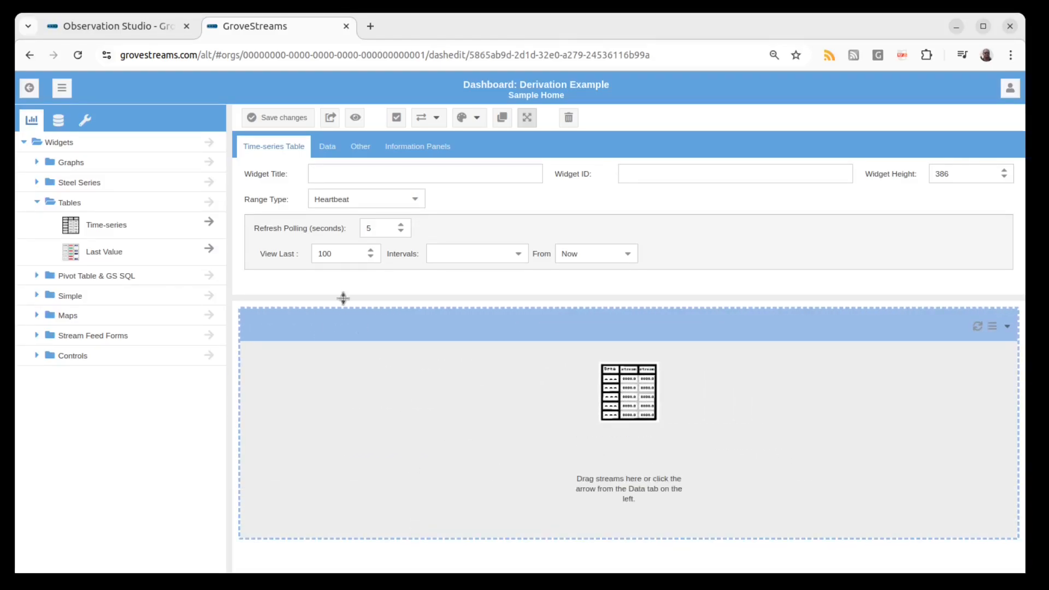
Add StreamC from the Derivation Examples component to the table widget.
{"action": "left_click", "coordinate": [58, 119]}
{"action": "left_click", "coordinate": [37, 189]}
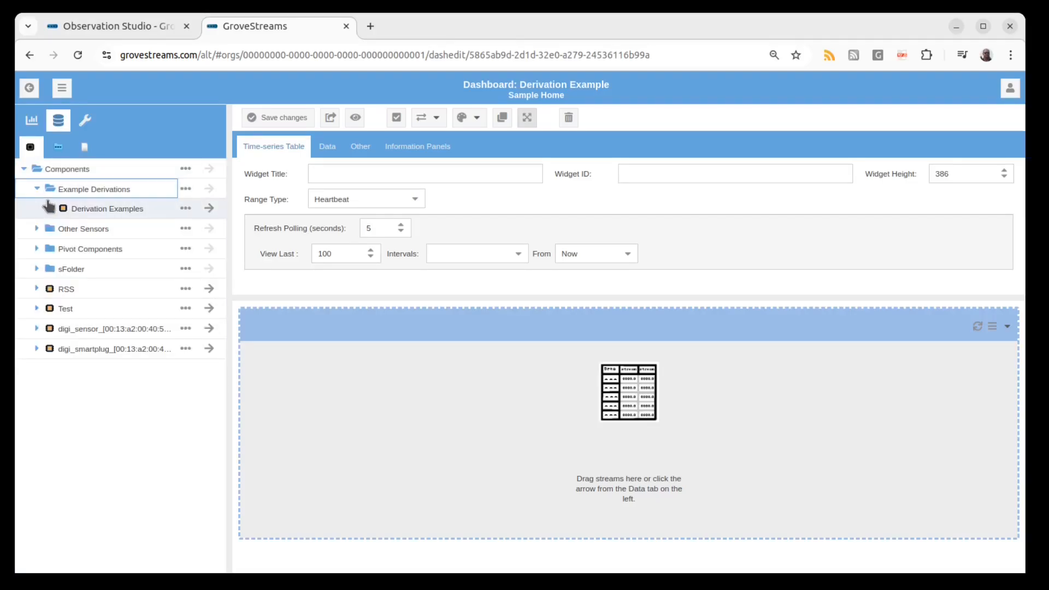
{"action": "left_click", "coordinate": [50, 208]}
{"action": "left_click", "coordinate": [211, 249]}
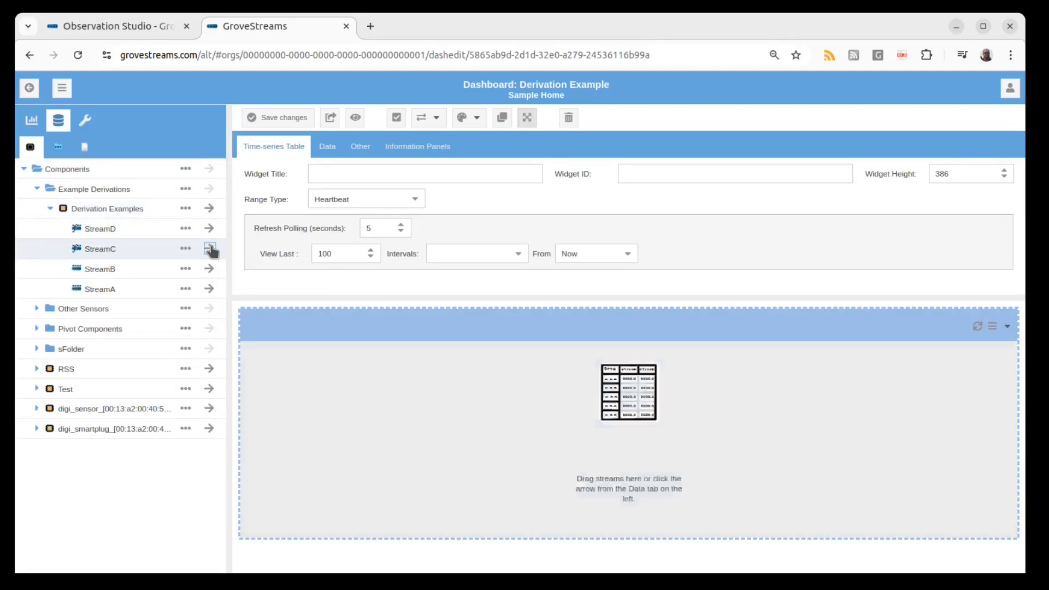
Add StreamA and StreamB to the table widget and move the StreamC column to the last position.
{"action": "left_click", "coordinate": [210, 289]}
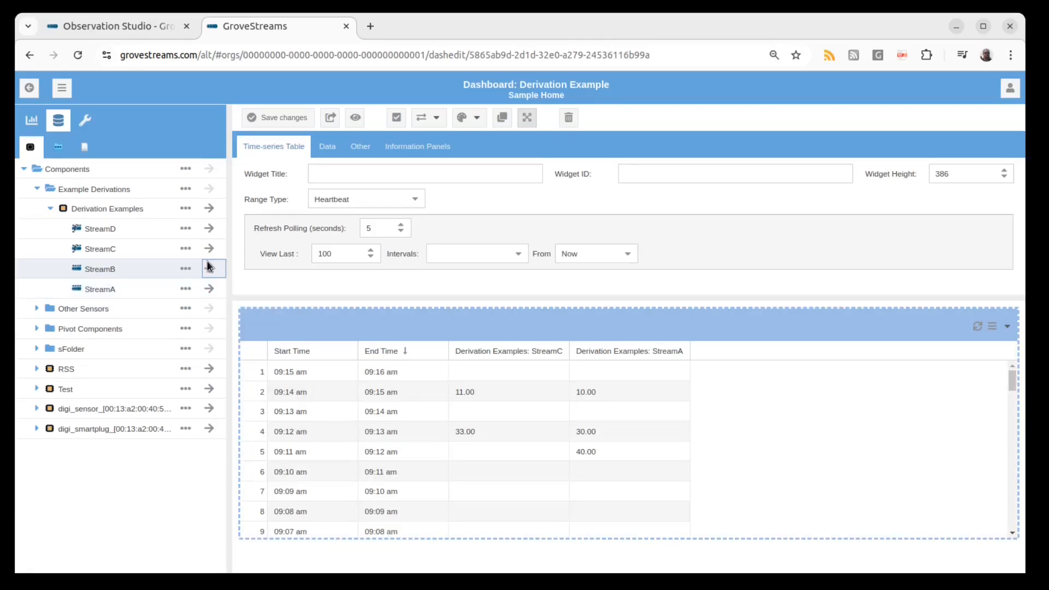
{"action": "left_click", "coordinate": [210, 271]}
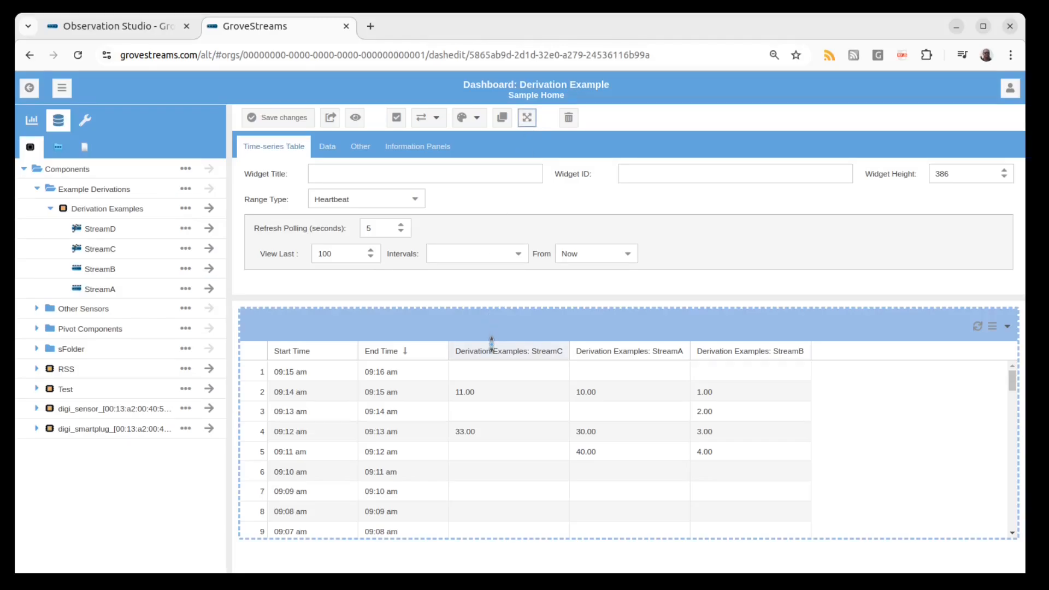
{"action": "left_click_drag", "start_coordinate": [491, 350], "coordinate": [809, 350]}
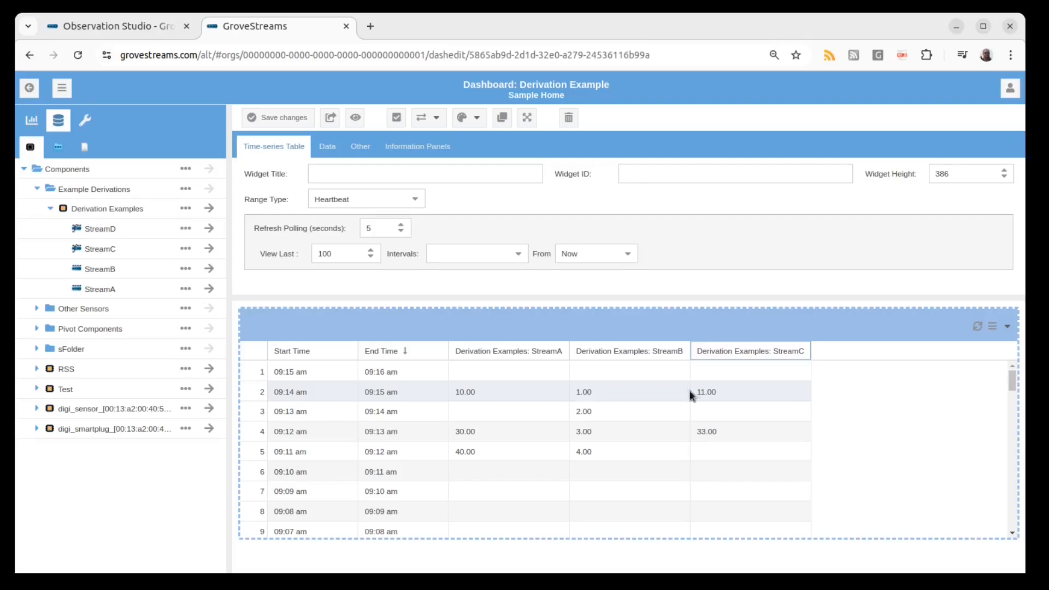
{"action": "left_click", "coordinate": [709, 391]}
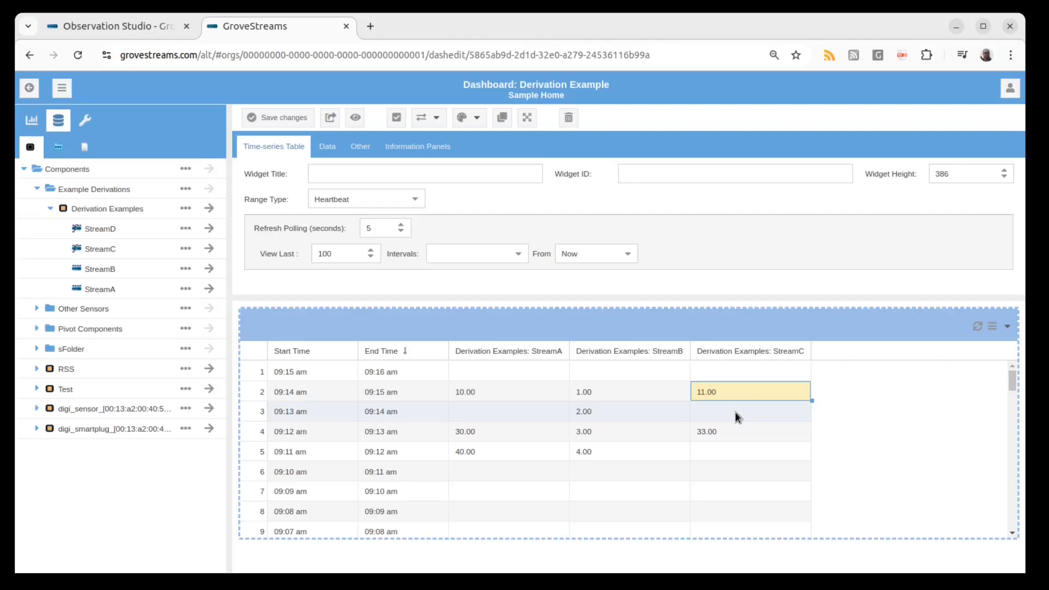
Enter 20 in StreamA's second interval and save.
{"action": "left_click", "coordinate": [143, 24]}
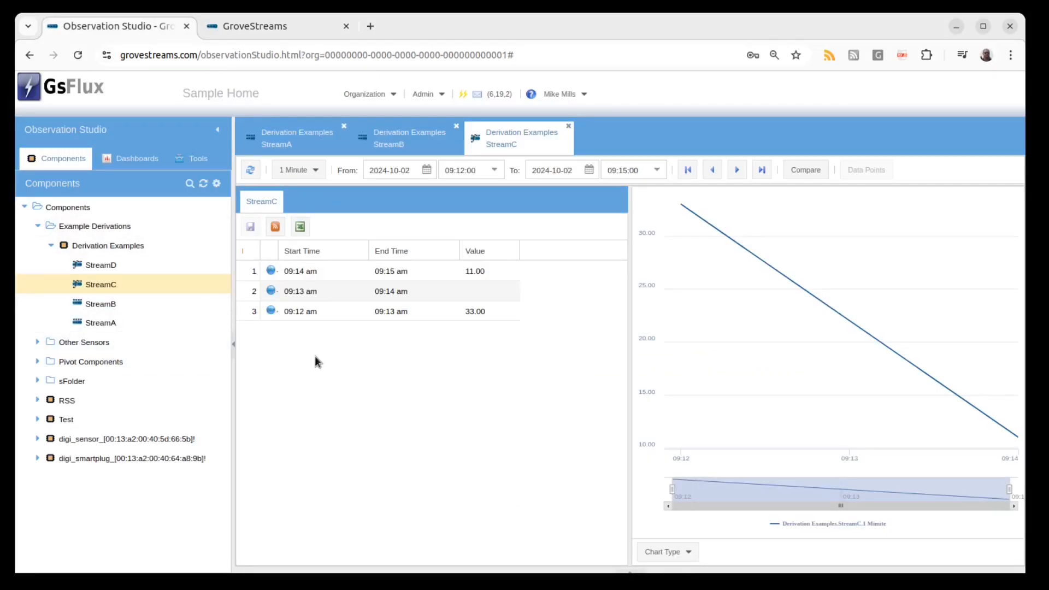
{"action": "left_click", "coordinate": [296, 145]}
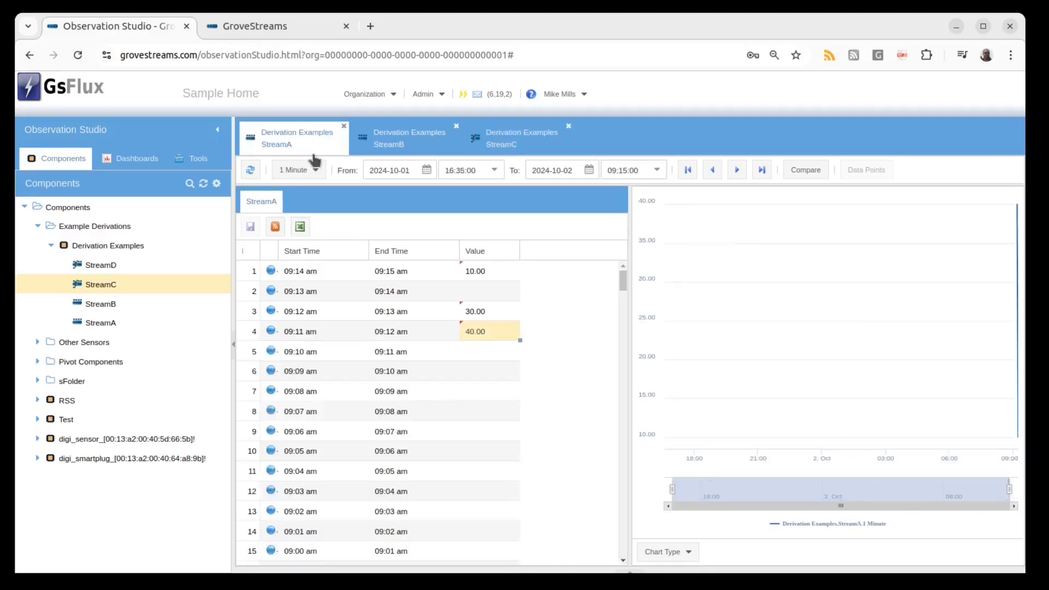
{"action": "left_click", "coordinate": [484, 291]}
{"action": "type", "text": "20"}
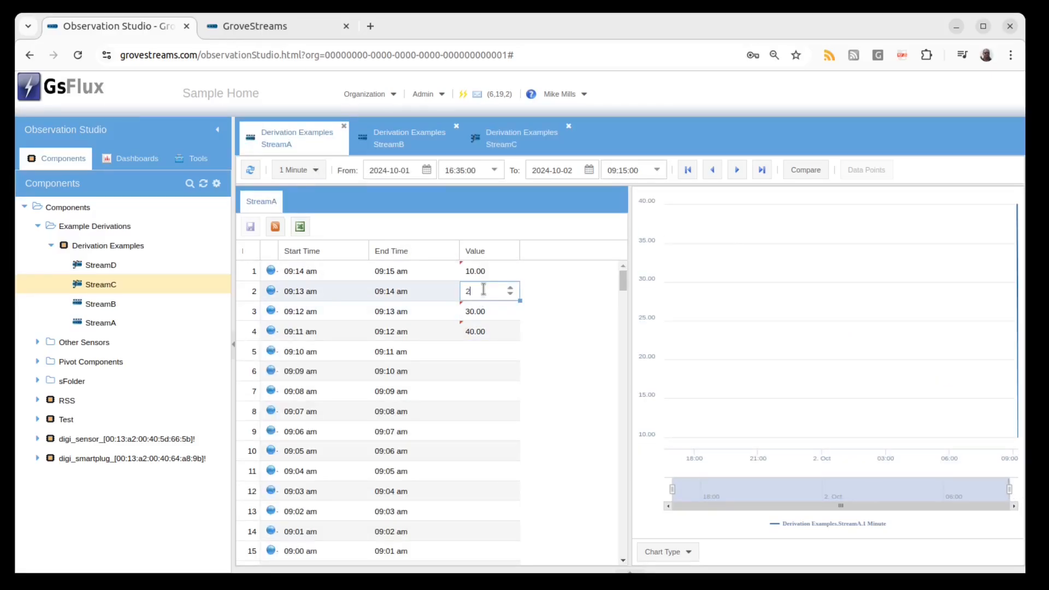
{"action": "left_click", "coordinate": [566, 293]}
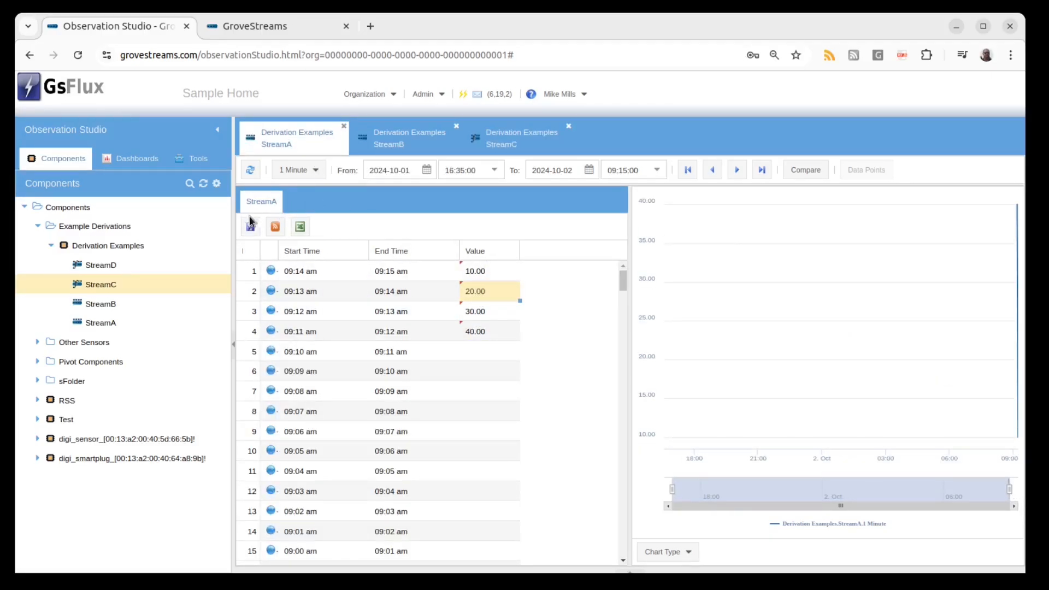
{"action": "left_click", "coordinate": [251, 226]}
Review the derived StreamC values in the dashboard table.
{"action": "left_click", "coordinate": [254, 28]}
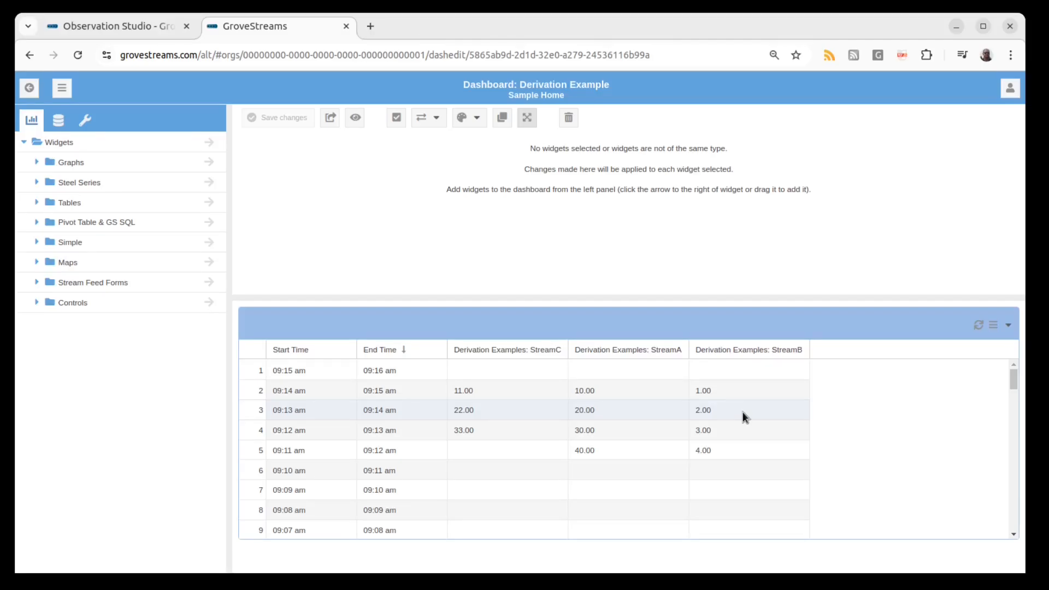
{"action": "left_click", "coordinate": [132, 27]}
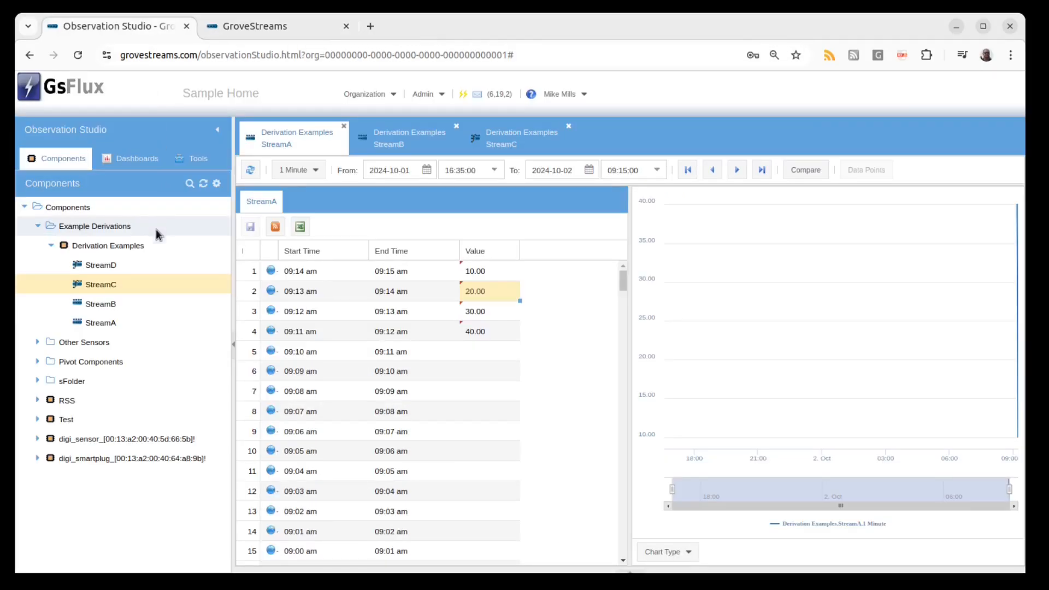
{"action": "right_click", "coordinate": [149, 283]}
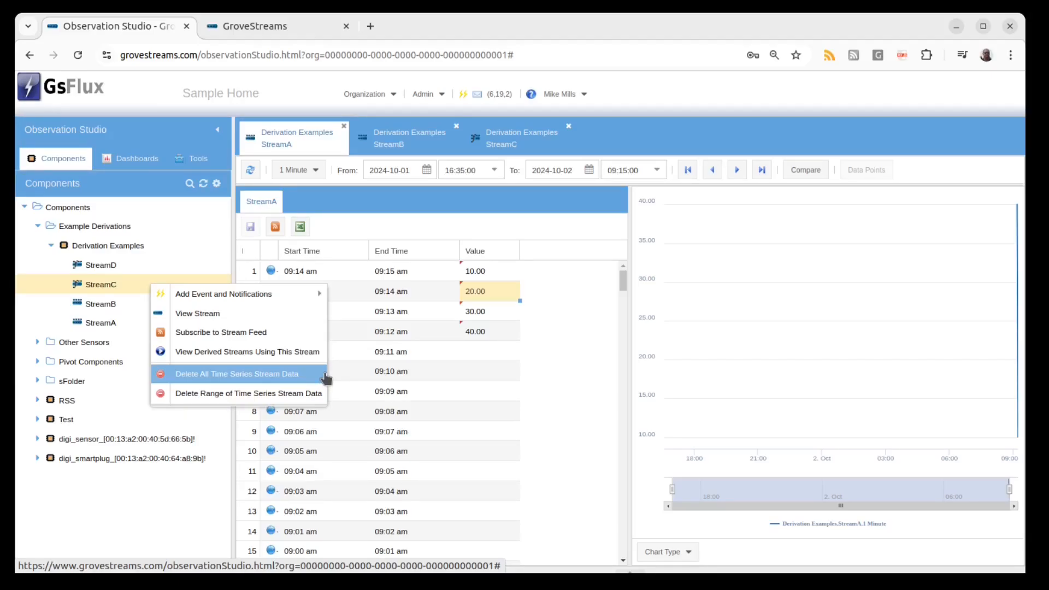
{"action": "left_click", "coordinate": [534, 350]}
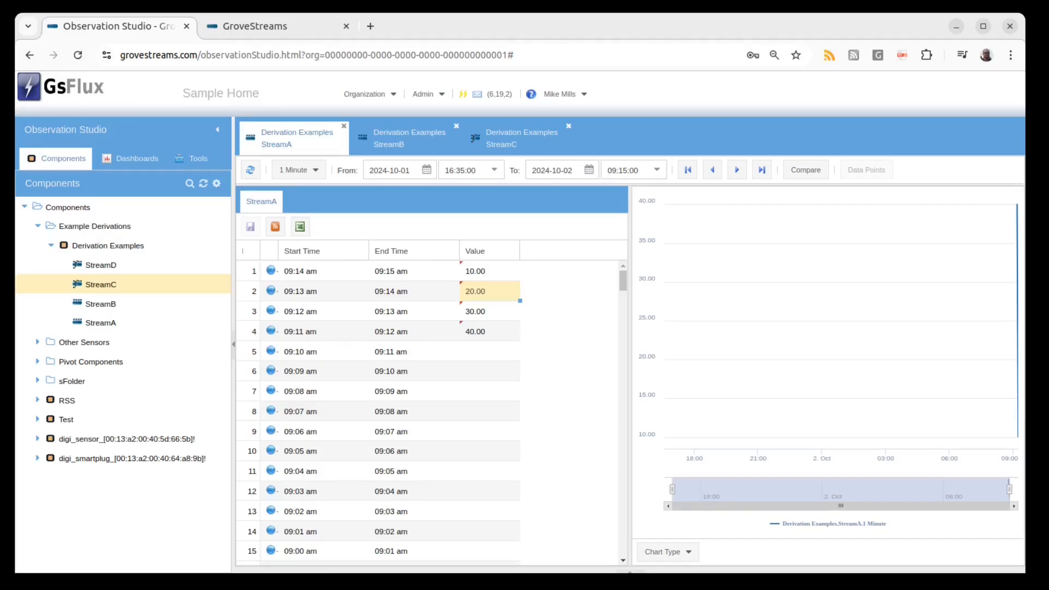
Edit the Derivation Examples component and make one copy of StreamC.
{"action": "left_click", "coordinate": [110, 246]}
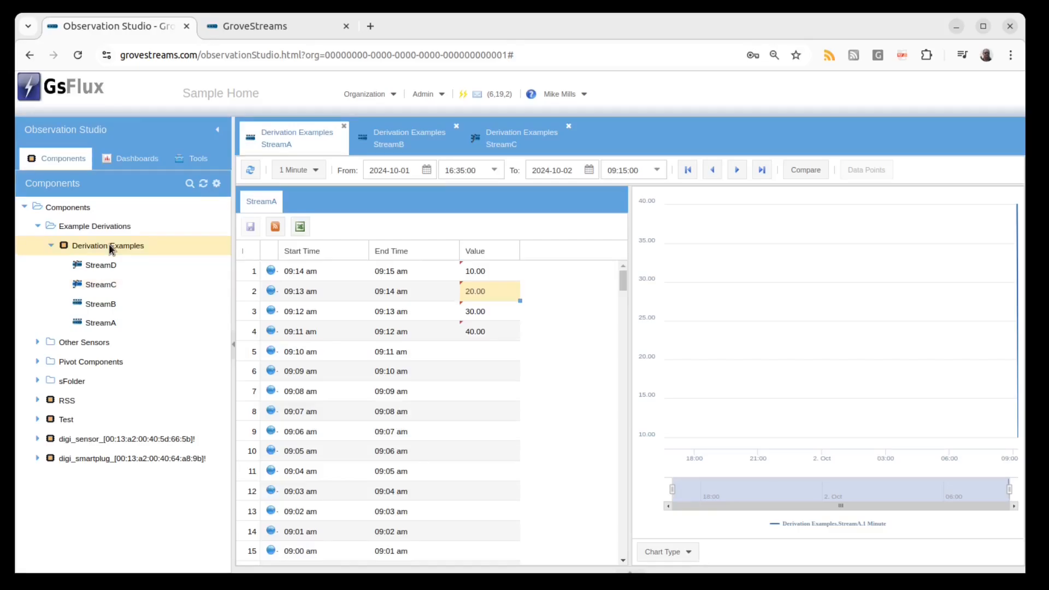
{"action": "right_click", "coordinate": [110, 246]}
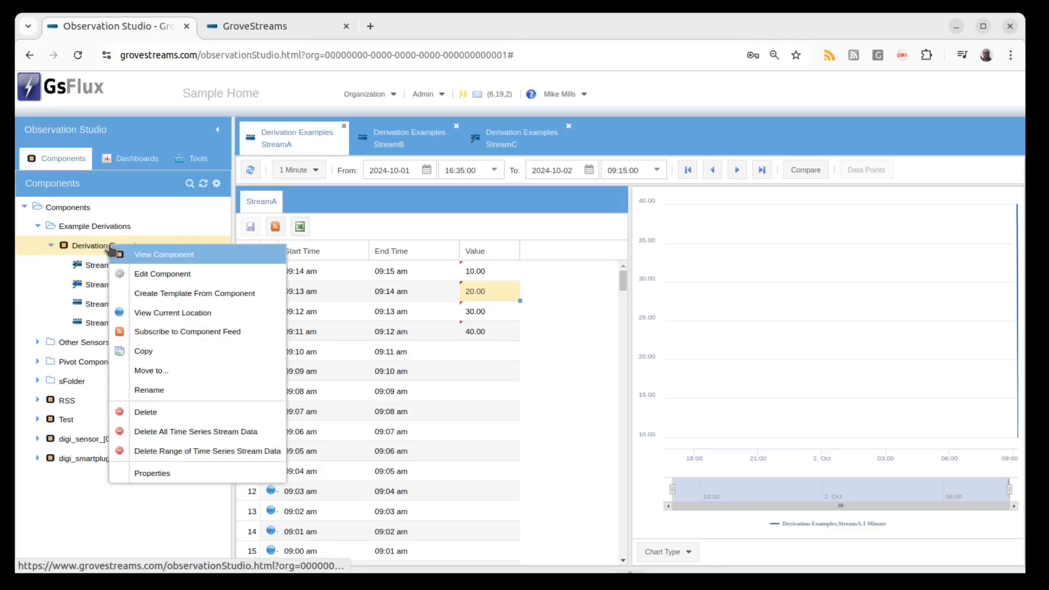
{"action": "left_click", "coordinate": [129, 274]}
{"action": "left_click", "coordinate": [205, 219]}
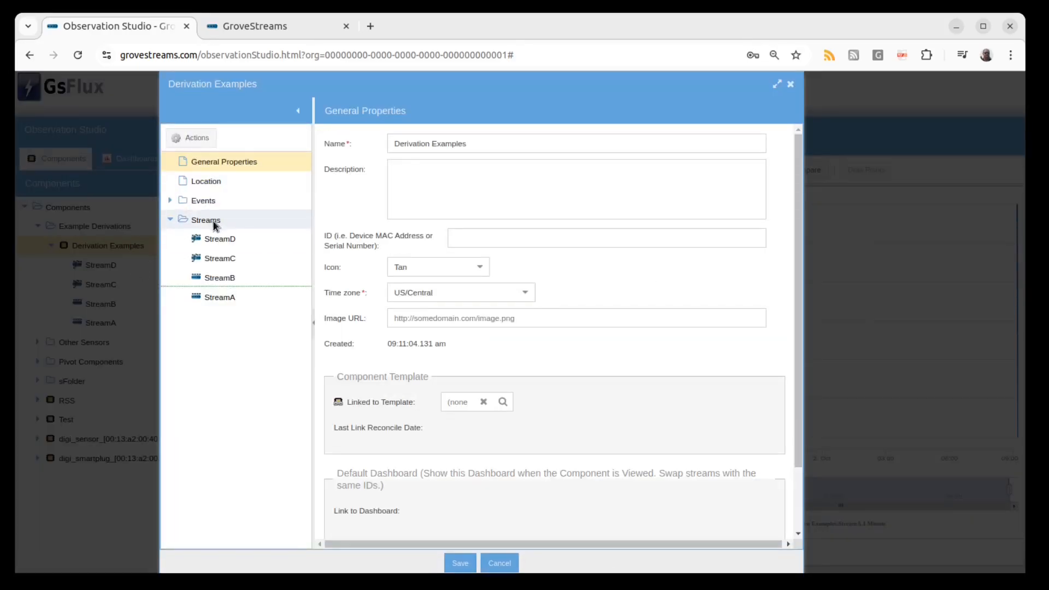
{"action": "right_click", "coordinate": [214, 221]}
{"action": "mouse_move", "coordinate": [227, 231]}
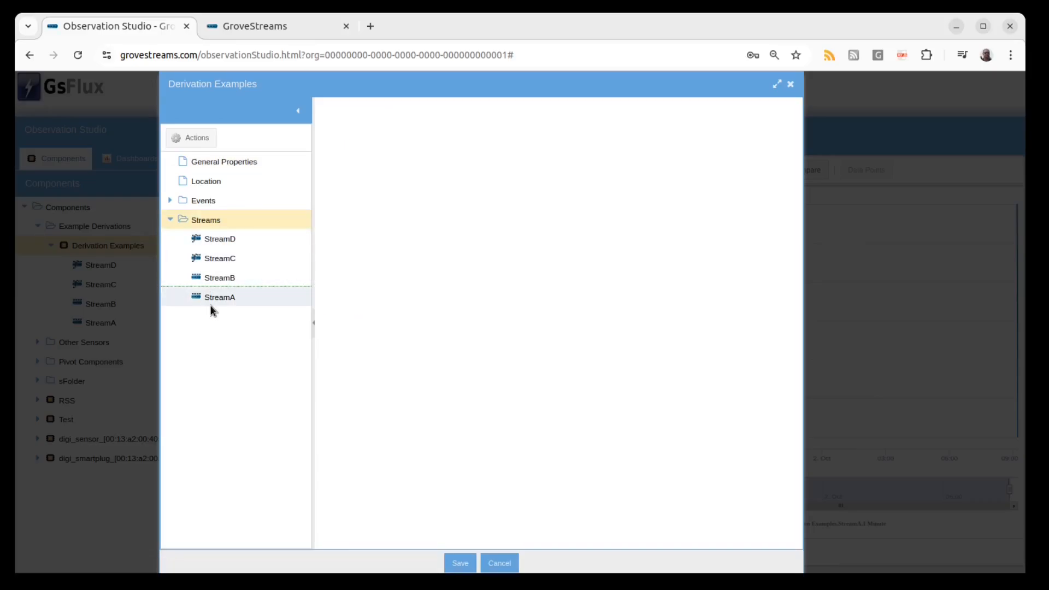
{"action": "right_click", "coordinate": [221, 260]}
{"action": "mouse_move", "coordinate": [223, 265]}
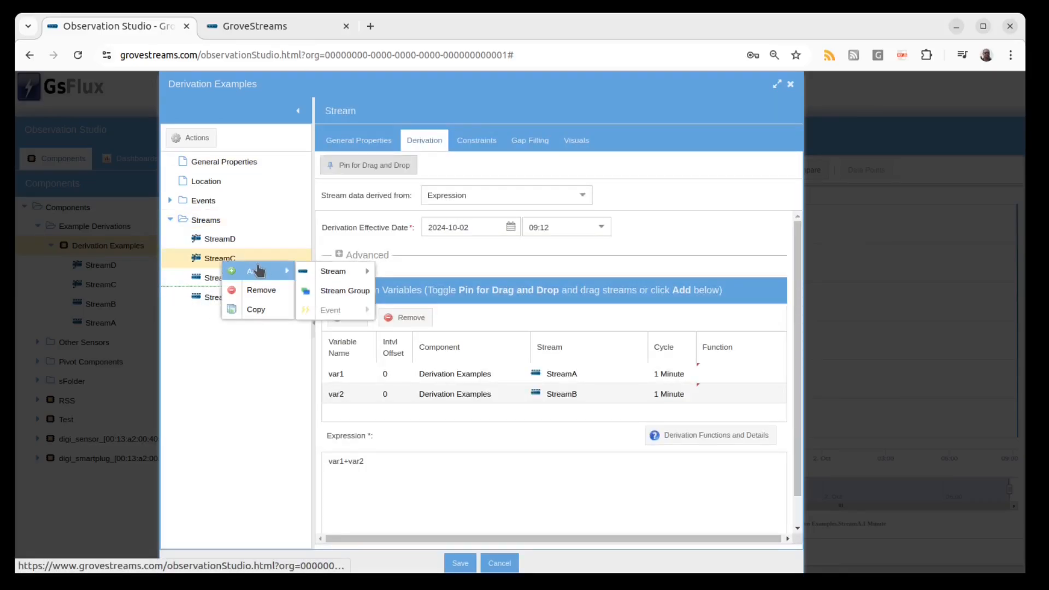
{"action": "left_click", "coordinate": [270, 310]}
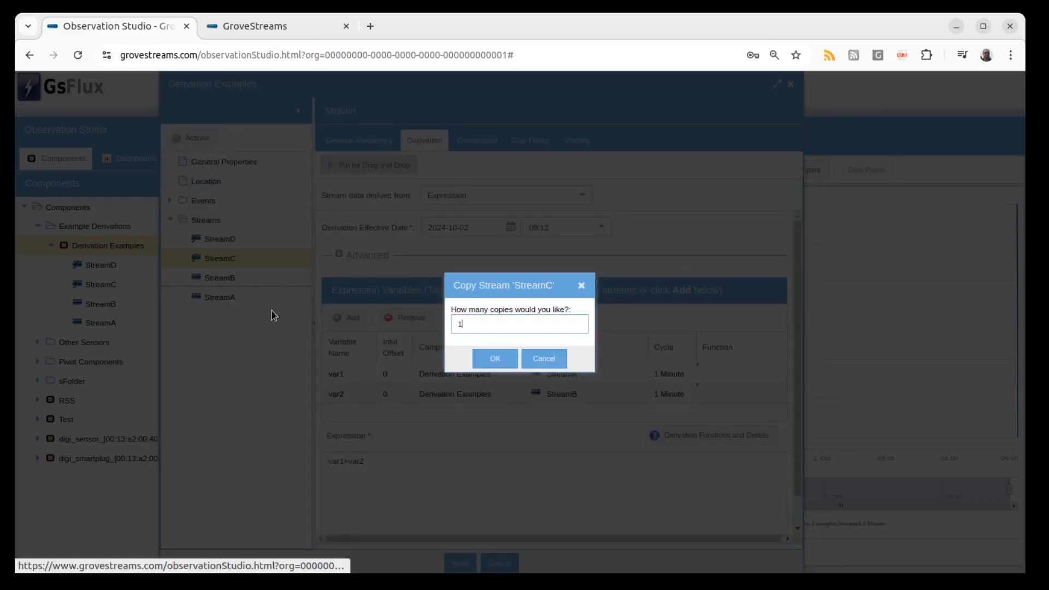
{"action": "left_click", "coordinate": [491, 357]}
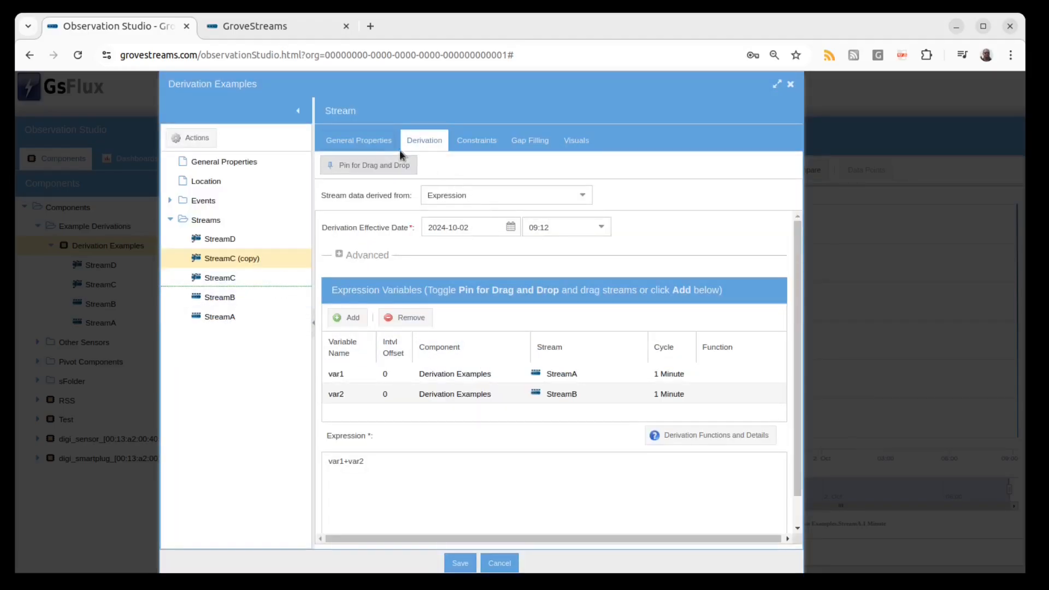
Rename the copied stream to StreamE.
{"action": "left_click", "coordinate": [377, 141]}
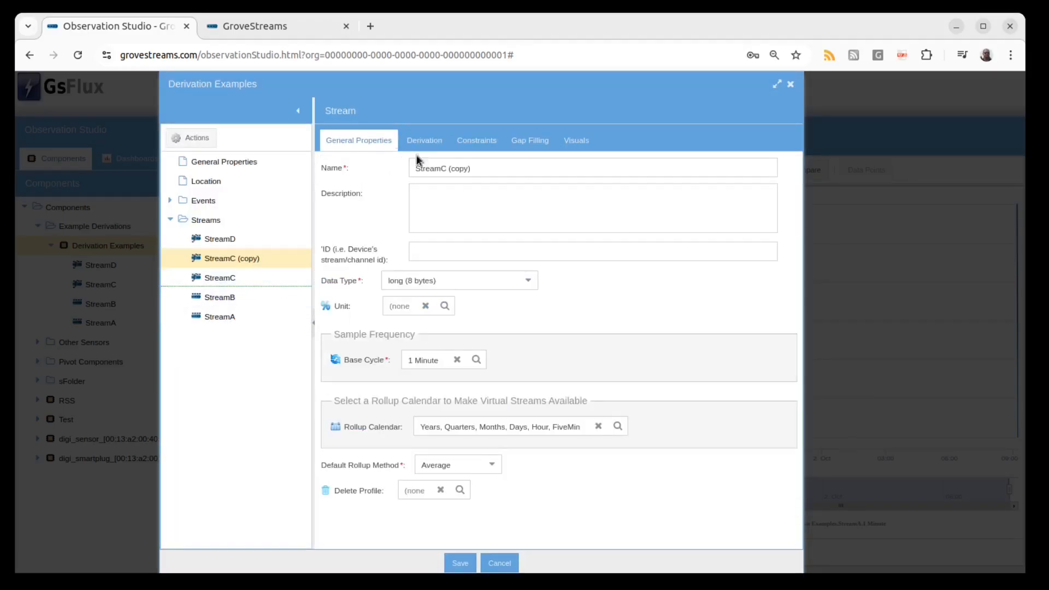
{"action": "left_click", "coordinate": [251, 241]}
{"action": "left_click", "coordinate": [250, 258]}
{"action": "left_click", "coordinate": [480, 166]}
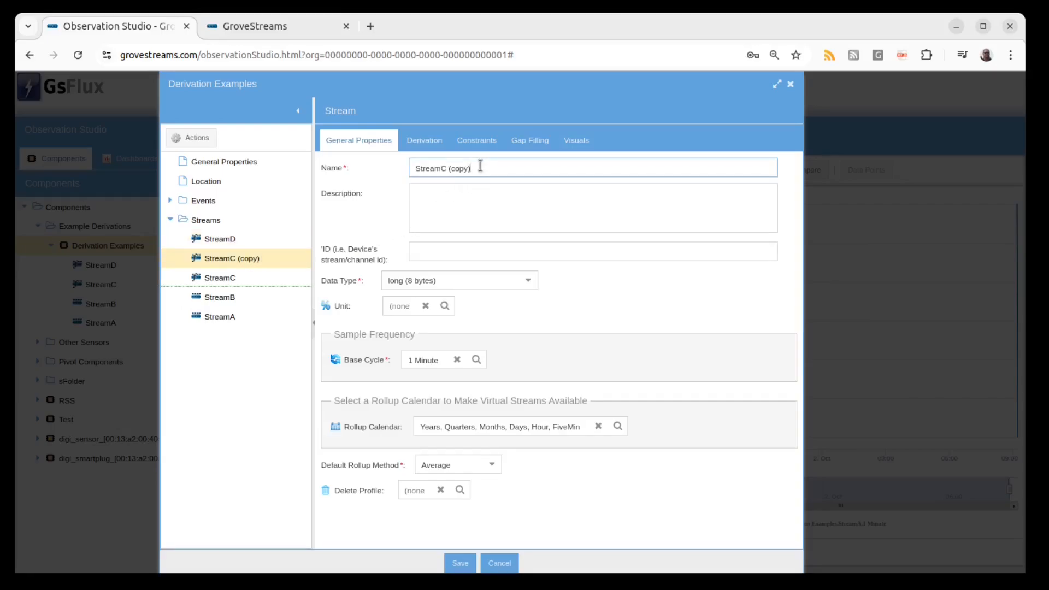
{"action": "left_click_drag", "start_coordinate": [481, 166], "coordinate": [444, 168]}
{"action": "type", "text": "E"}
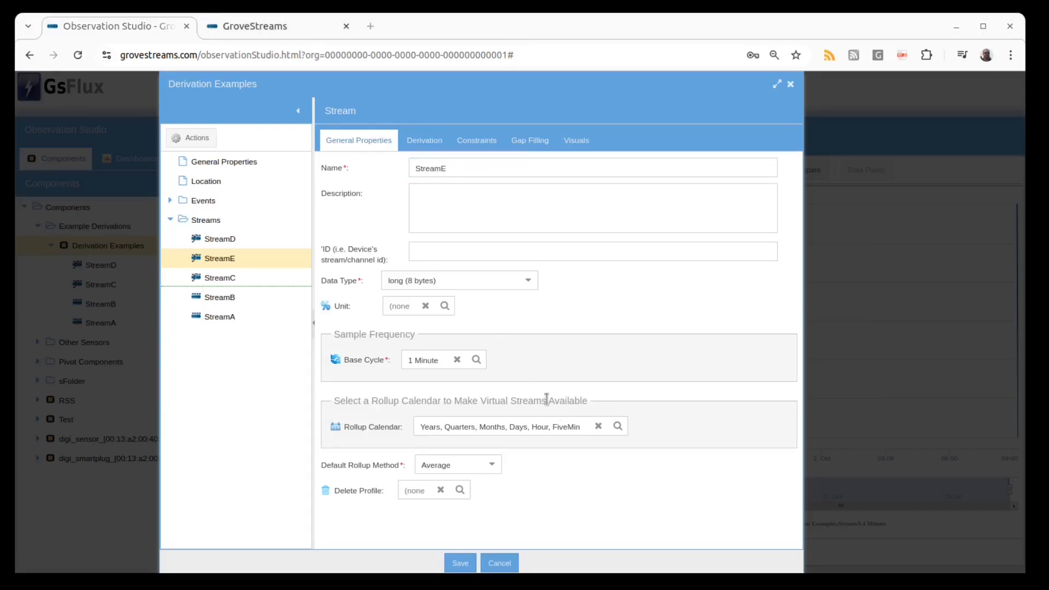
Set StreamE's base cycle to Days and its data type to string (2 bytes per char).
{"action": "left_click", "coordinate": [475, 362]}
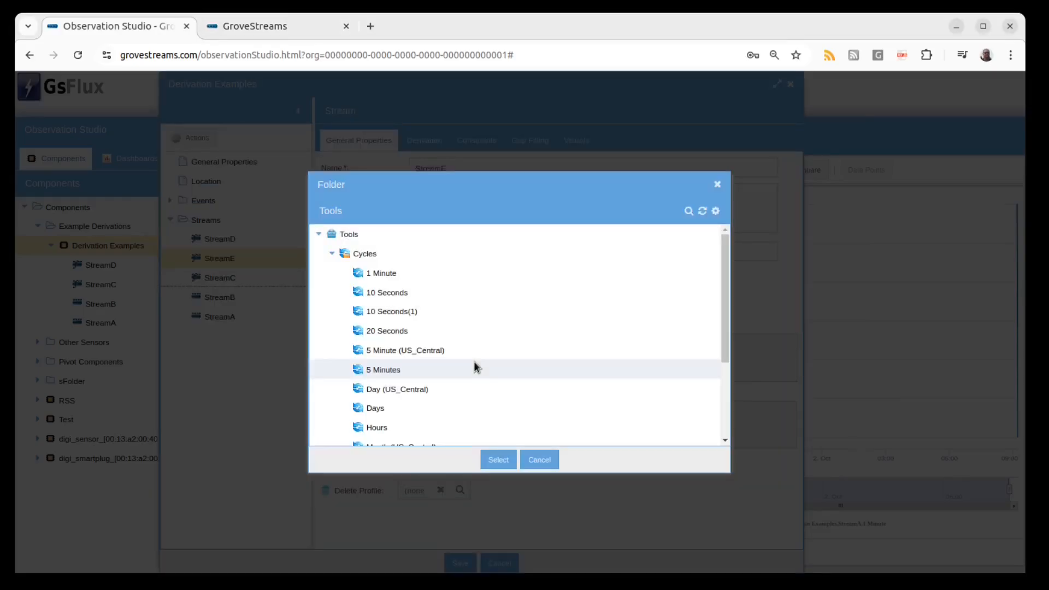
{"action": "double_click", "coordinate": [425, 409]}
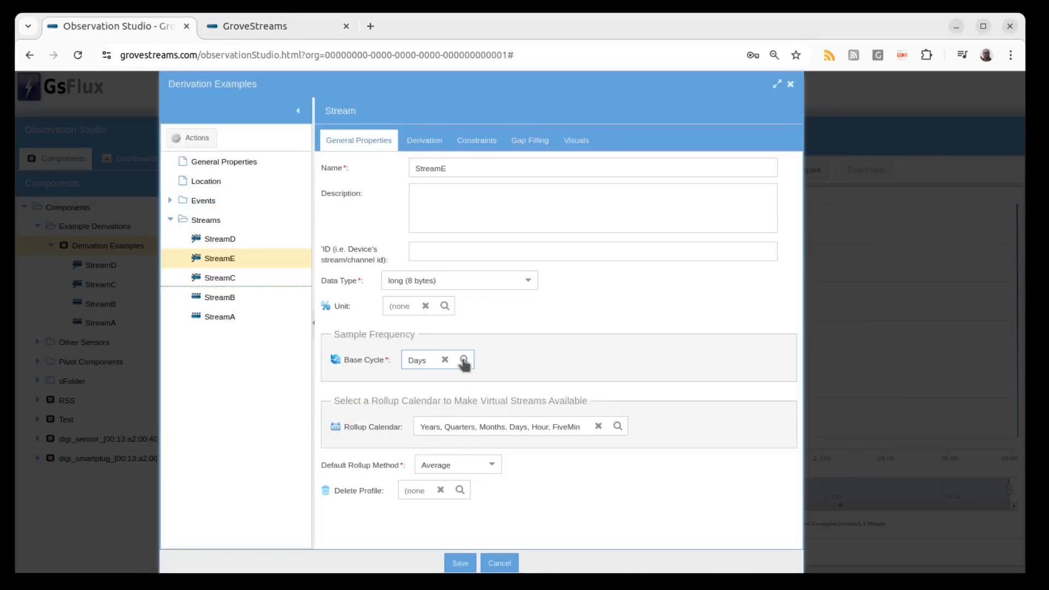
{"action": "left_click", "coordinate": [529, 281]}
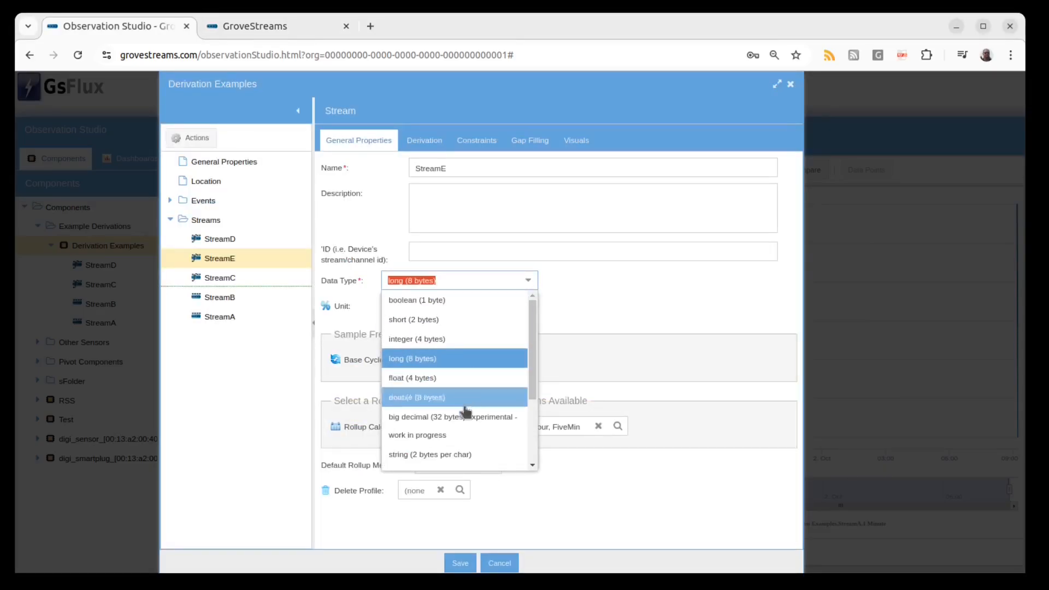
{"action": "left_click", "coordinate": [462, 454]}
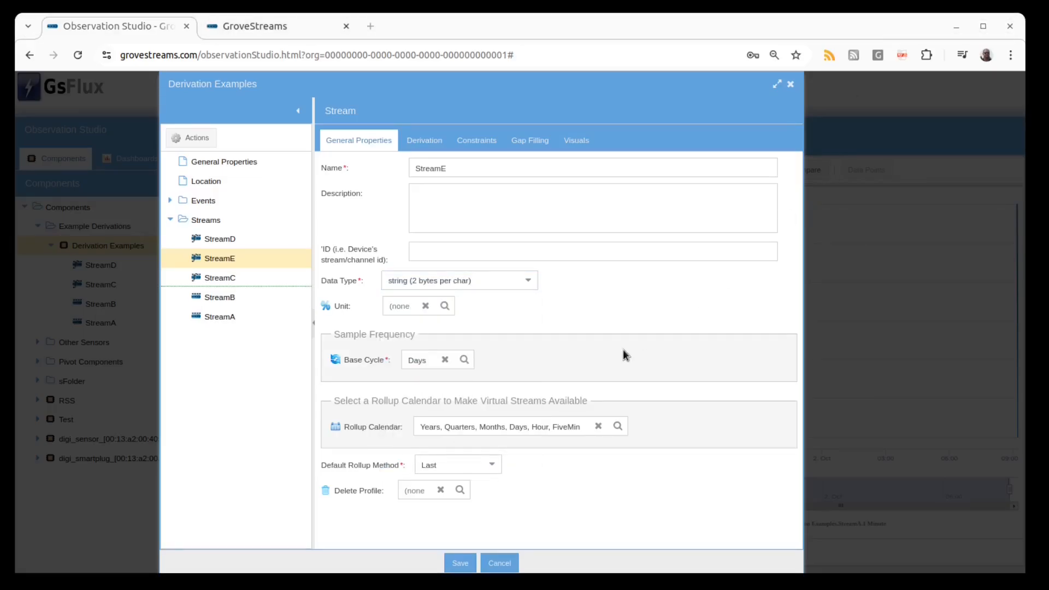
Set StreamE's derivation effective time to 00:00.
{"action": "left_click", "coordinate": [435, 144]}
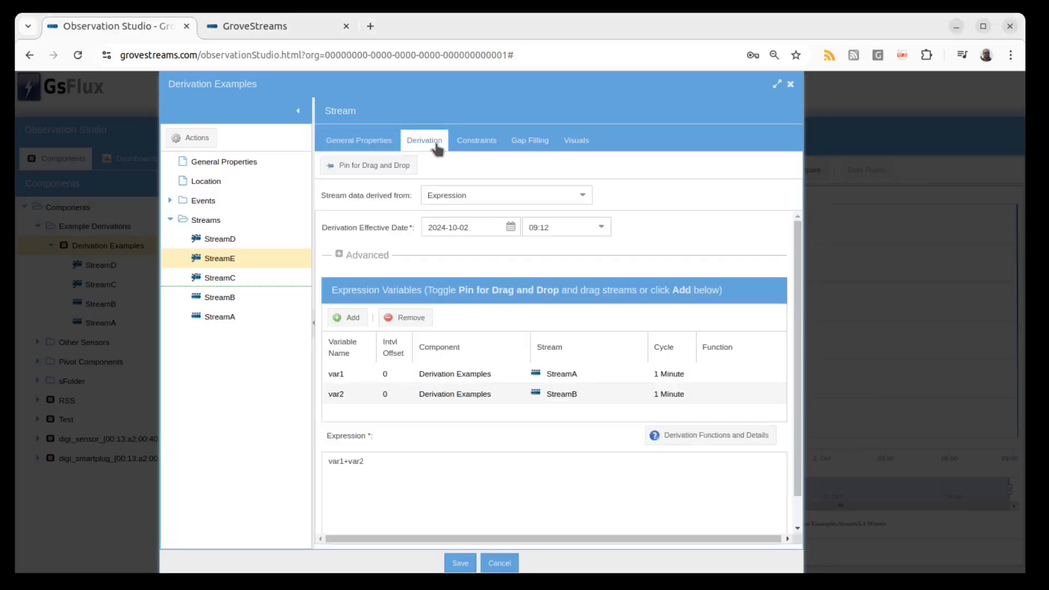
{"action": "left_click", "coordinate": [602, 229]}
{"action": "left_click", "coordinate": [578, 247]}
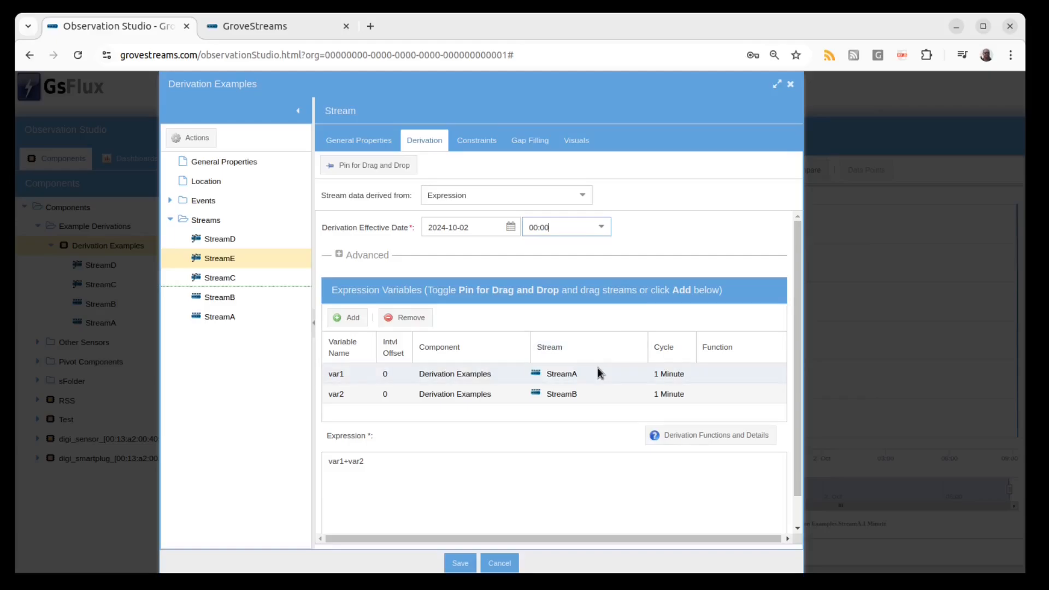
Set var1 (StreamA) to the Days cycle with the Sum function.
{"action": "left_click", "coordinate": [681, 376]}
{"action": "left_click", "coordinate": [686, 374]}
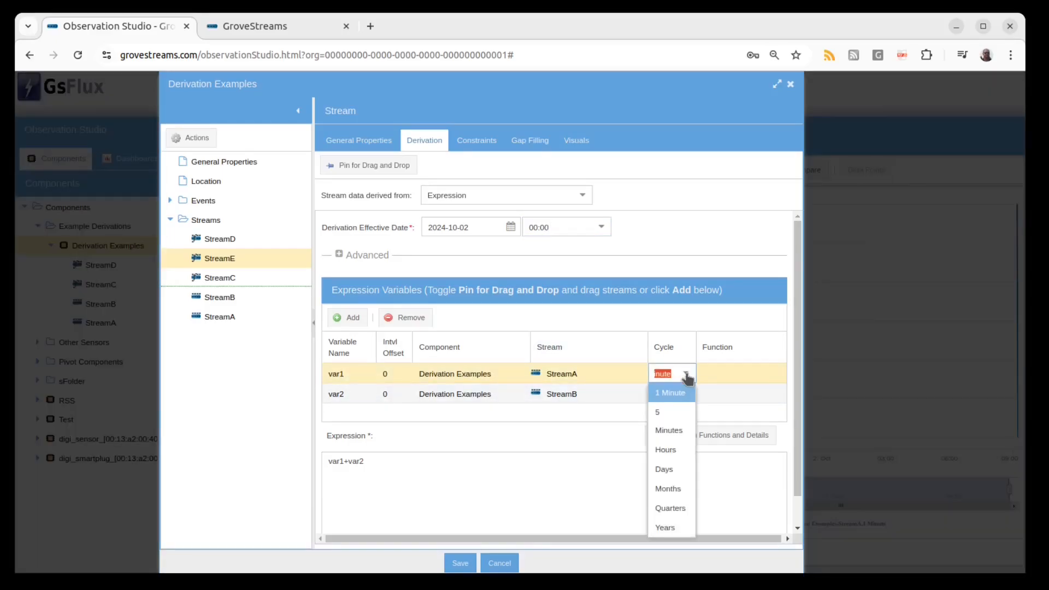
{"action": "left_click", "coordinate": [678, 471]}
{"action": "left_click", "coordinate": [729, 373]}
{"action": "left_click", "coordinate": [772, 374]}
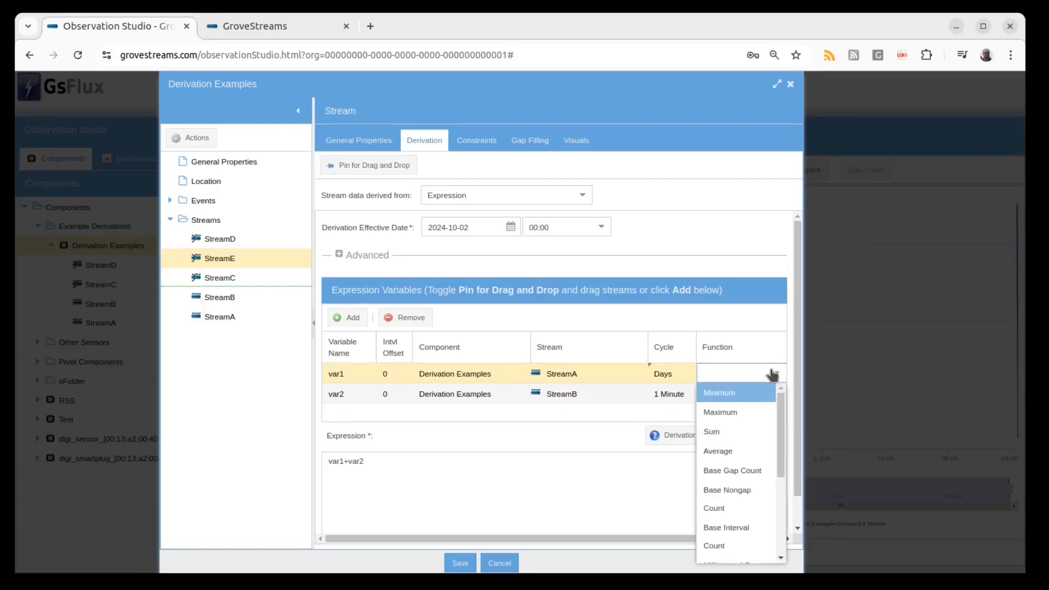
{"action": "left_click", "coordinate": [738, 431]}
Set var2 (StreamB) to the Days cycle with the Sum function.
{"action": "left_click", "coordinate": [683, 394]}
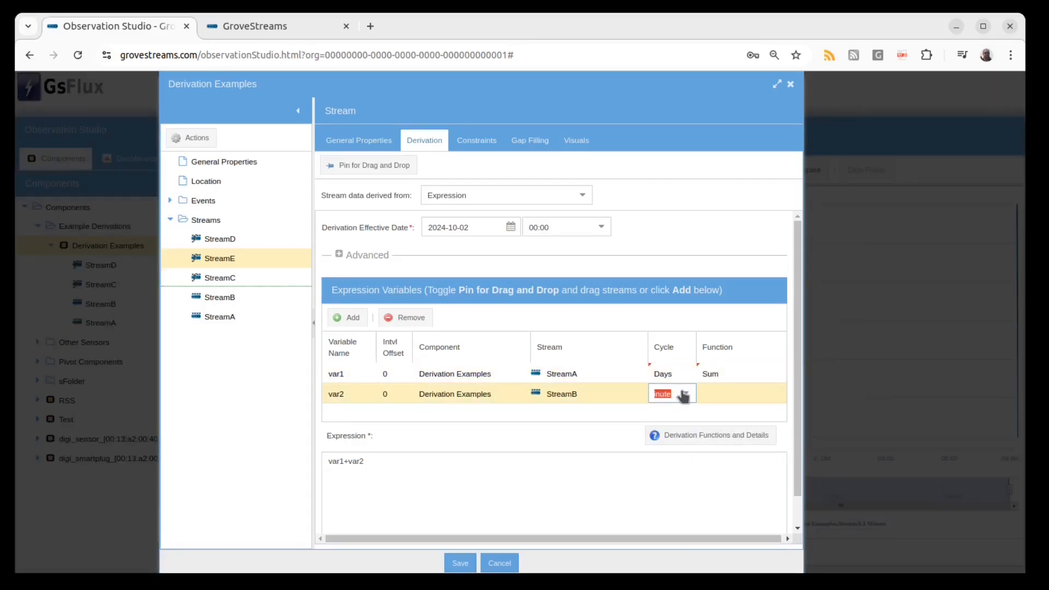
{"action": "left_click", "coordinate": [684, 393]}
{"action": "left_click", "coordinate": [678, 472]}
{"action": "left_click", "coordinate": [747, 393]}
{"action": "left_click", "coordinate": [776, 394]}
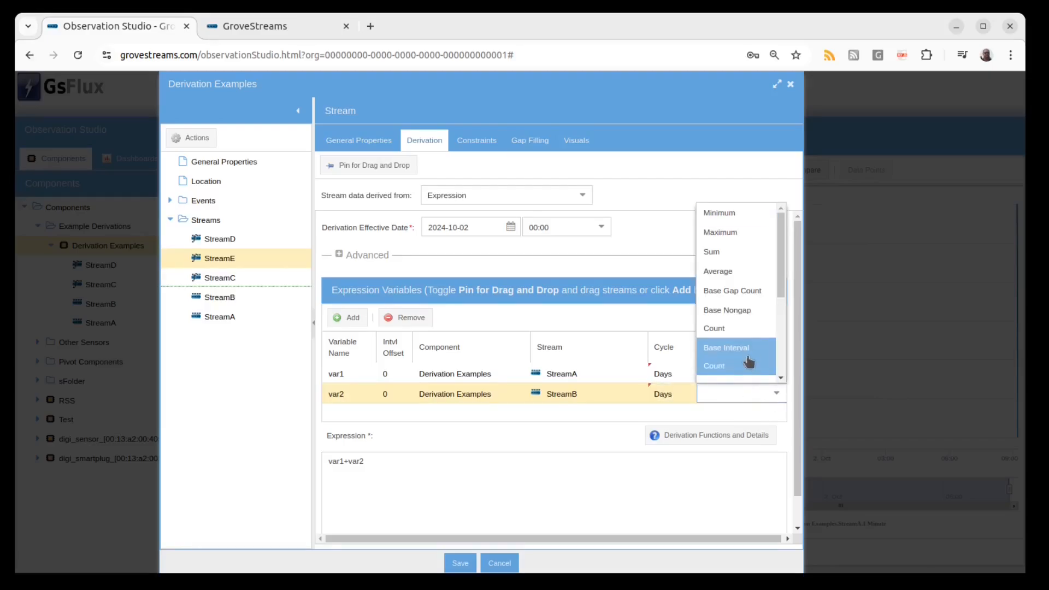
{"action": "left_click", "coordinate": [712, 251]}
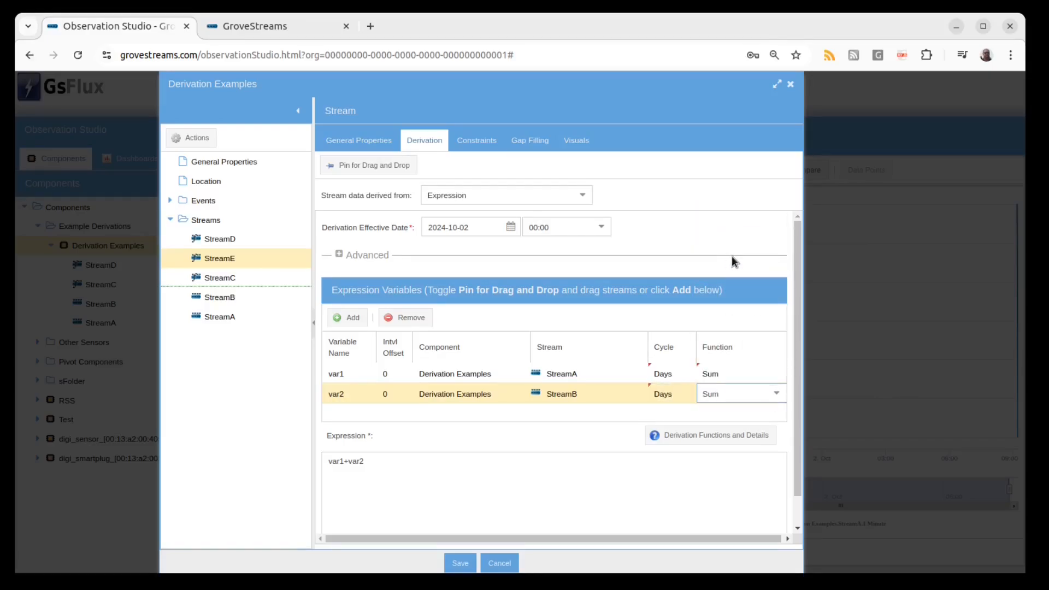
Replace the expression with if (var1 > var2, "A > B by " + str(var1 - var2), "B < = A by " + str(var2 - var1) ).
{"action": "left_click_drag", "start_coordinate": [364, 462], "coordinate": [323, 462]}
{"action": "type", "text": "if (var1 > var2, \"A > B by \" + str(var1 - var2), \"B < = A by \" + str(var2 - var1) )"}
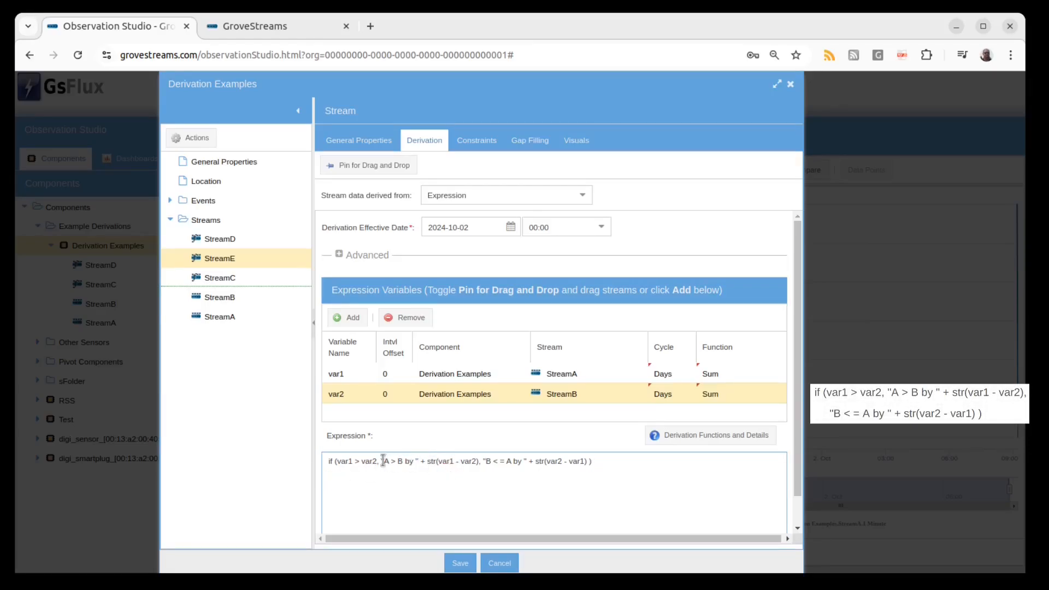
{"action": "left_click_drag", "start_coordinate": [383, 461], "coordinate": [500, 458]}
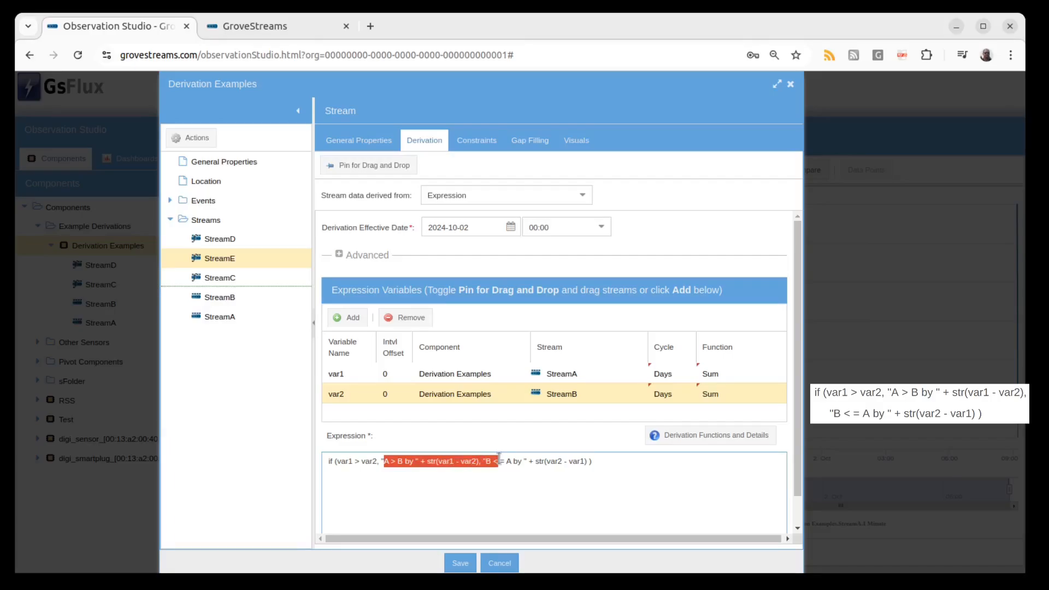
Set StreamA's value cycle in the dashboard table to Days with the Sum statistic.
{"action": "left_click", "coordinate": [485, 500]}
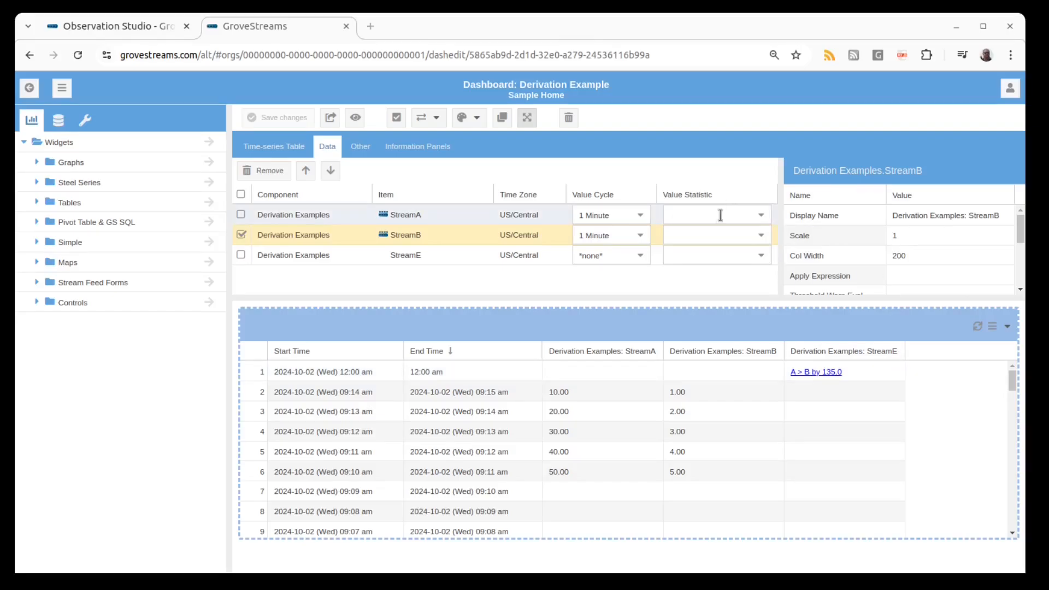
{"action": "left_click", "coordinate": [641, 217]}
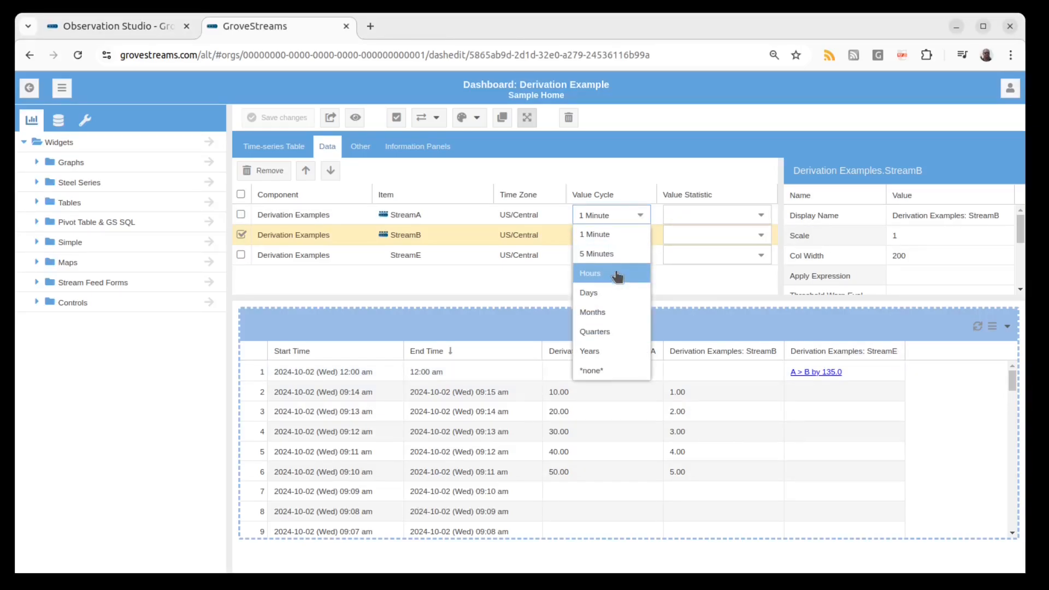
{"action": "left_click", "coordinate": [611, 292]}
{"action": "left_click", "coordinate": [761, 217]}
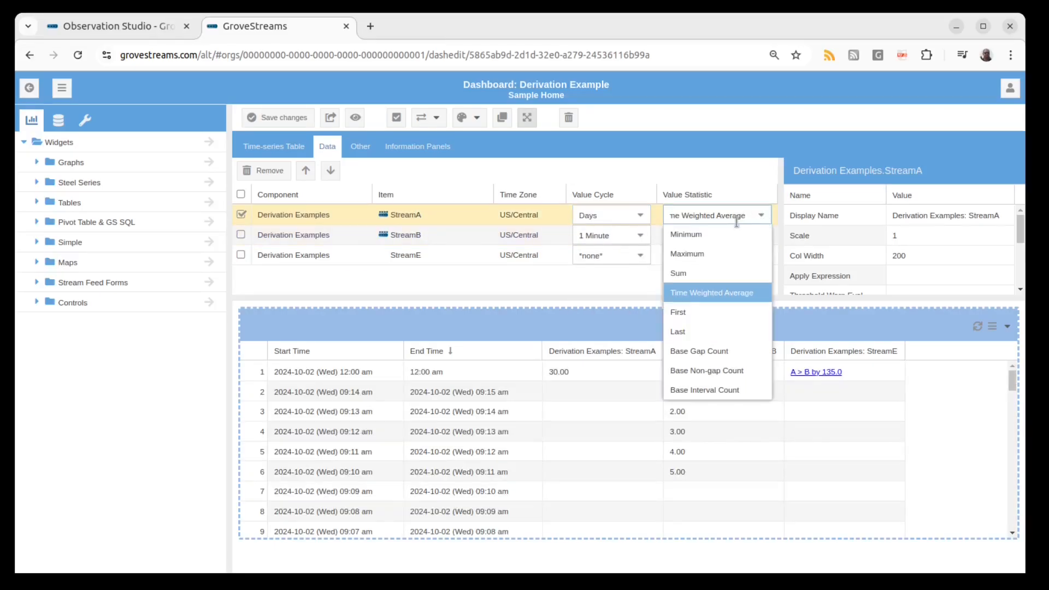
{"action": "left_click", "coordinate": [684, 273]}
Set StreamB's value cycle in the dashboard table to Days with the Sum statistic.
{"action": "left_click", "coordinate": [641, 236]}
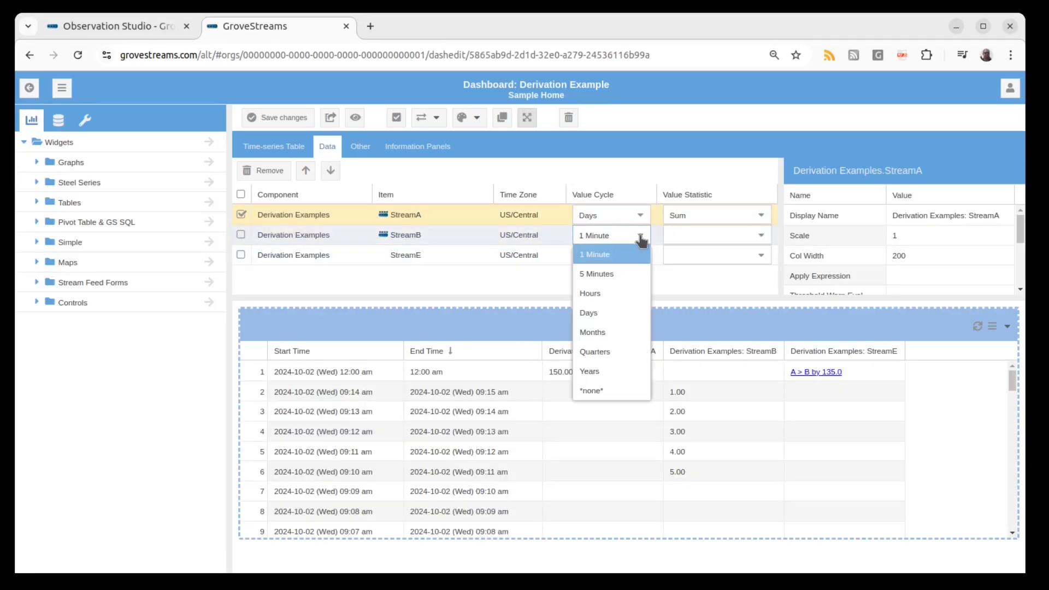
{"action": "left_click", "coordinate": [607, 312]}
{"action": "left_click", "coordinate": [761, 235]}
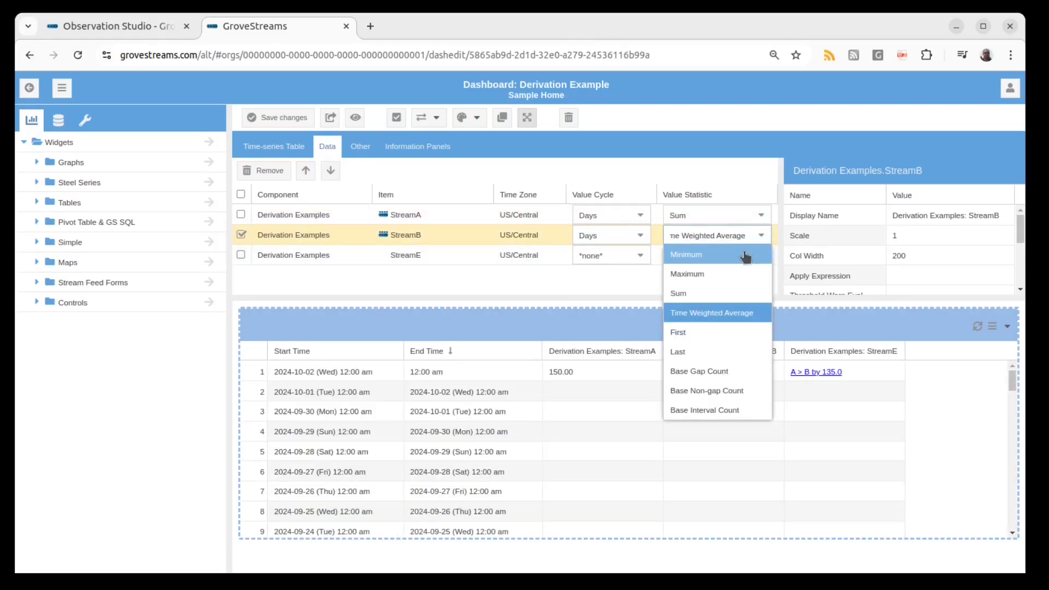
{"action": "left_click", "coordinate": [734, 295]}
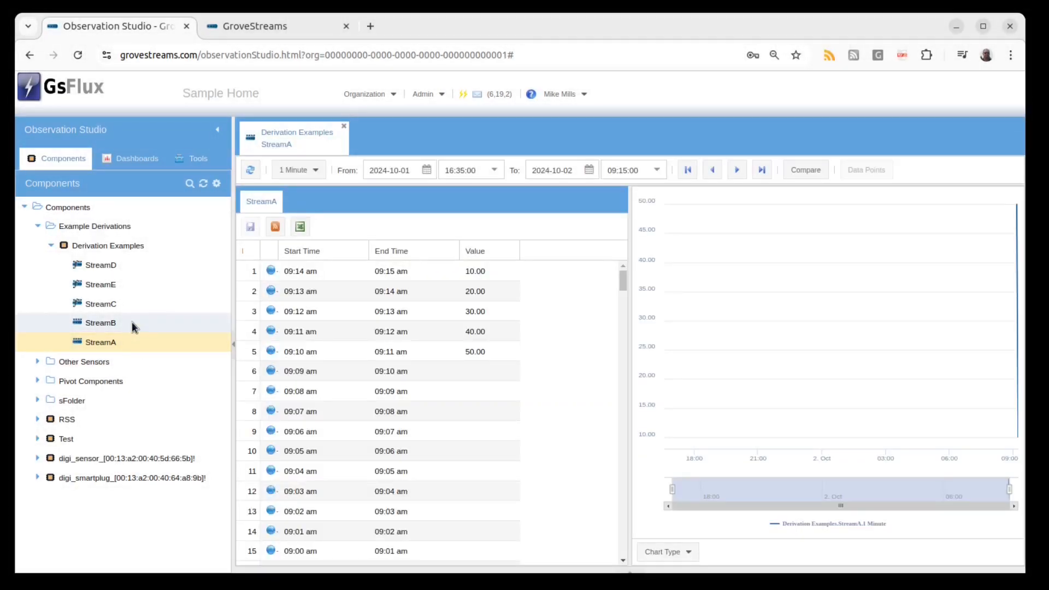
Open StreamB and StreamA, and enter 60 as StreamA's value for the 09:09 am interval.
{"action": "left_click", "coordinate": [131, 321]}
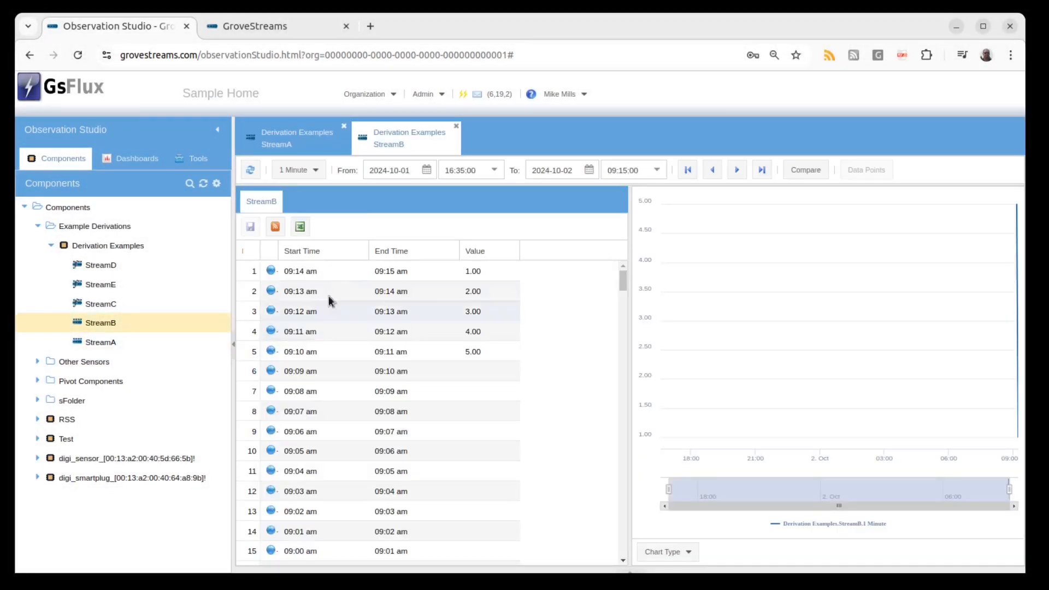
{"action": "left_click", "coordinate": [295, 139]}
{"action": "left_click", "coordinate": [485, 370]}
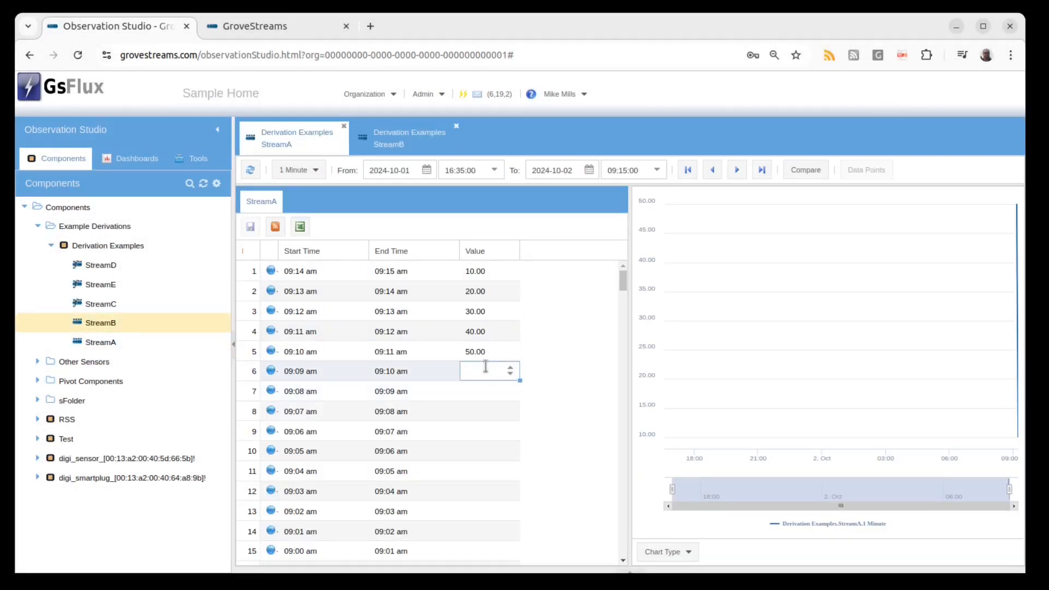
{"action": "left_click", "coordinate": [485, 352]}
{"action": "left_click", "coordinate": [486, 376]}
{"action": "type", "text": "6:35:0"}
{"action": "left_click", "coordinate": [529, 394]}
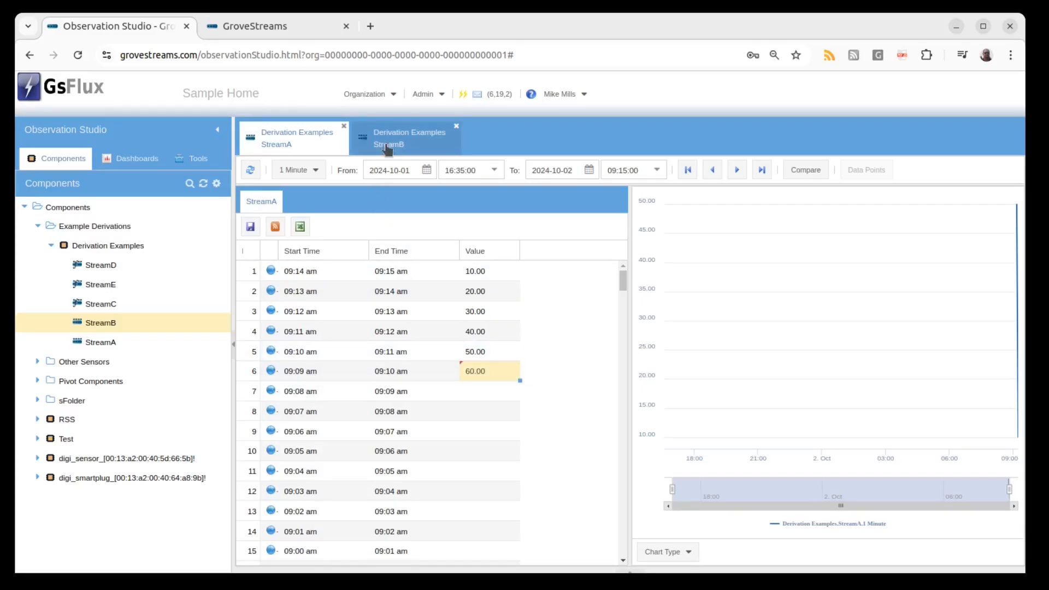
Enter 6 as StreamB's value for the 09:09 am interval and save it.
{"action": "left_click", "coordinate": [404, 139]}
{"action": "left_click", "coordinate": [477, 371]}
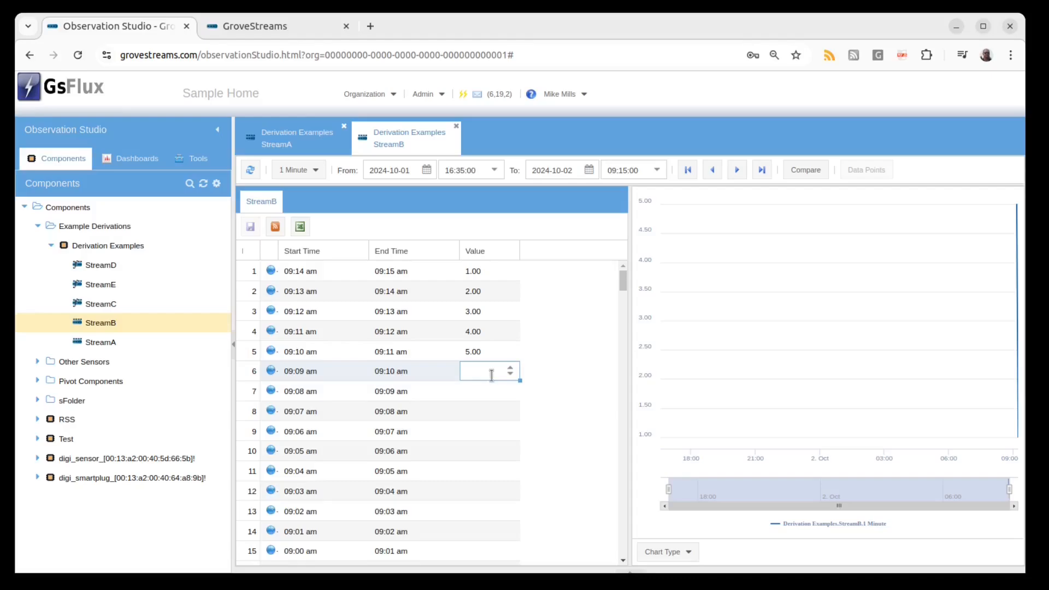
{"action": "type", "text": "6"}
{"action": "left_click", "coordinate": [578, 373]}
{"action": "left_click", "coordinate": [250, 226]}
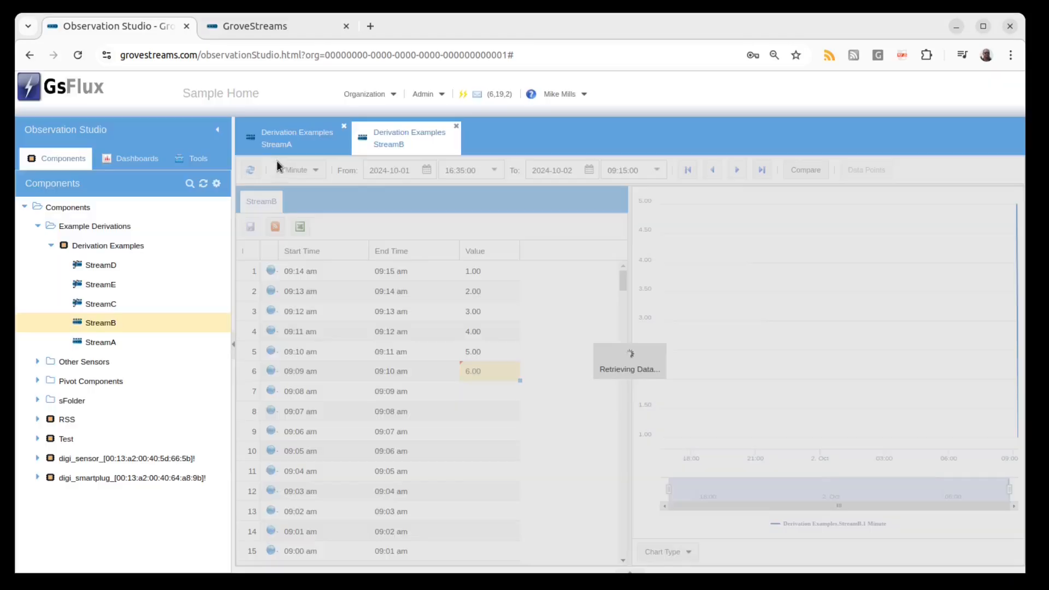
Close the StreamA and StreamB stream tabs.
{"action": "left_click", "coordinate": [279, 144]}
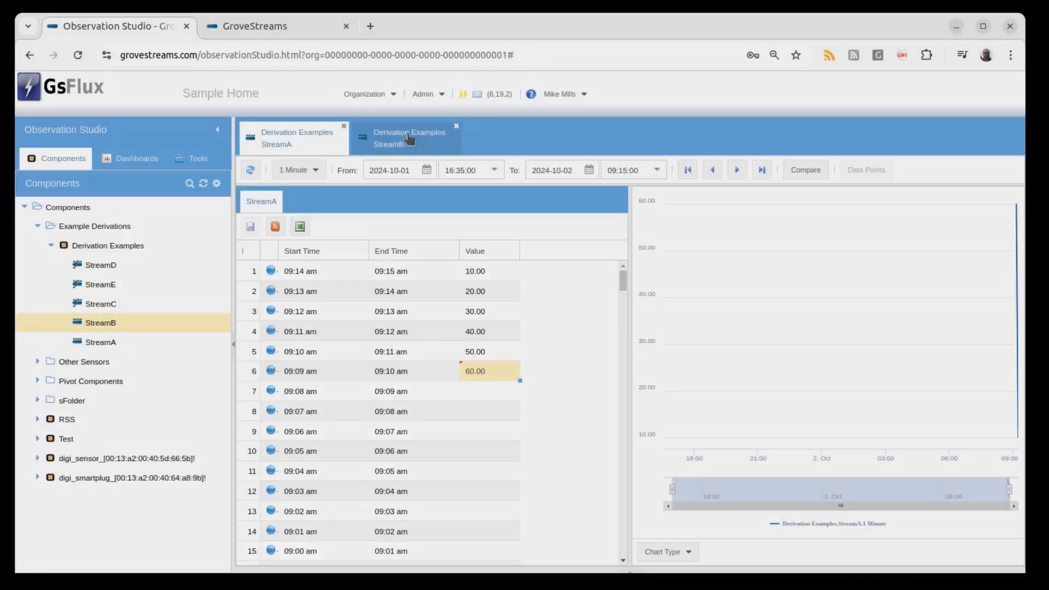
{"action": "left_click", "coordinate": [456, 127]}
{"action": "left_click", "coordinate": [343, 126]}
Open the Refrigerator Smart Plug Sensor component and examine the temperature - F stream's derivation expression.
{"action": "left_click", "coordinate": [51, 246]}
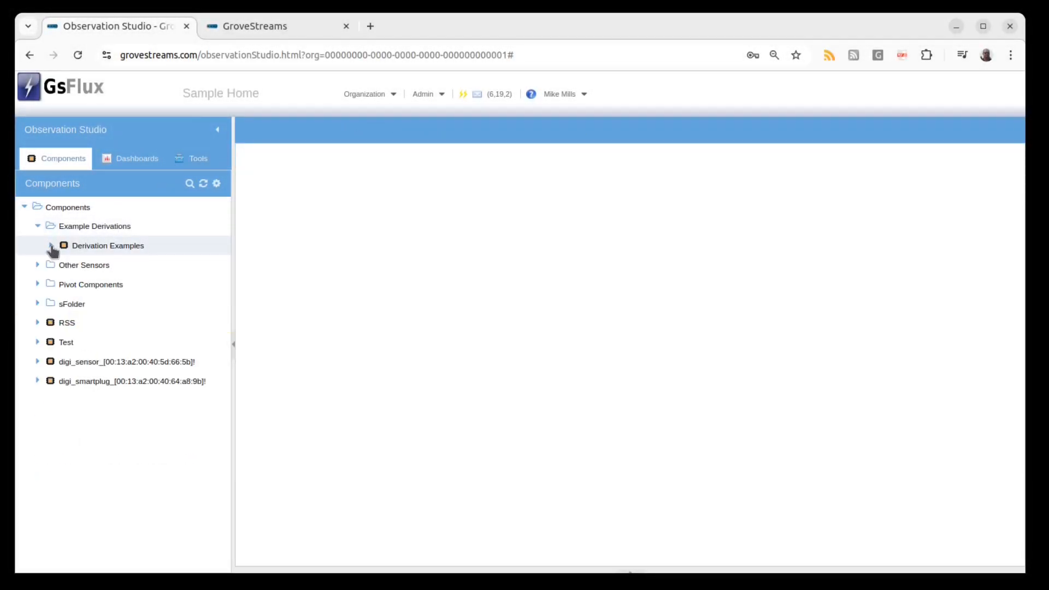
{"action": "left_click", "coordinate": [43, 264]}
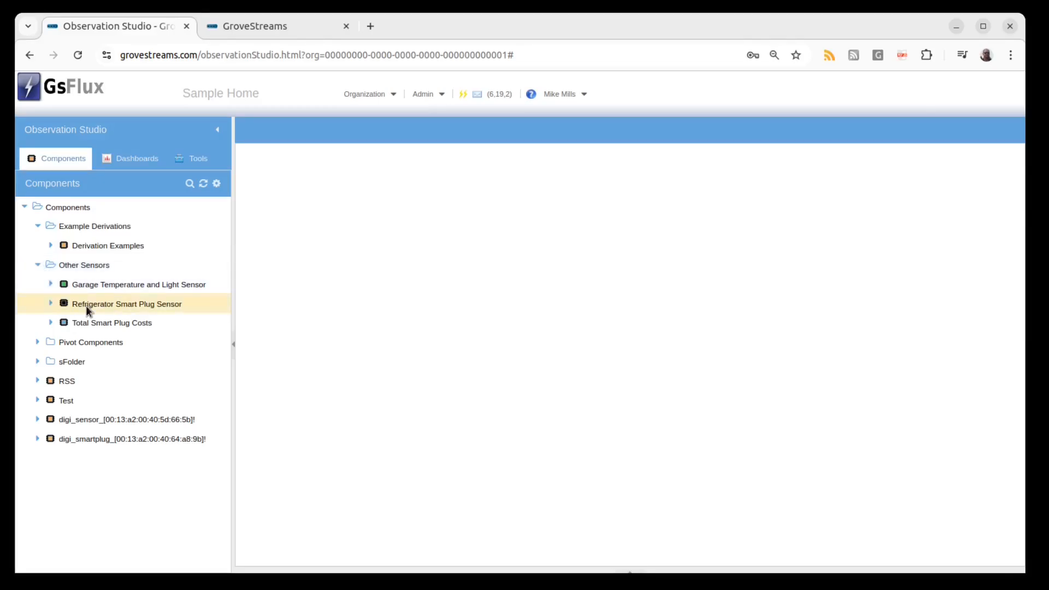
{"action": "double_click", "coordinate": [51, 306]}
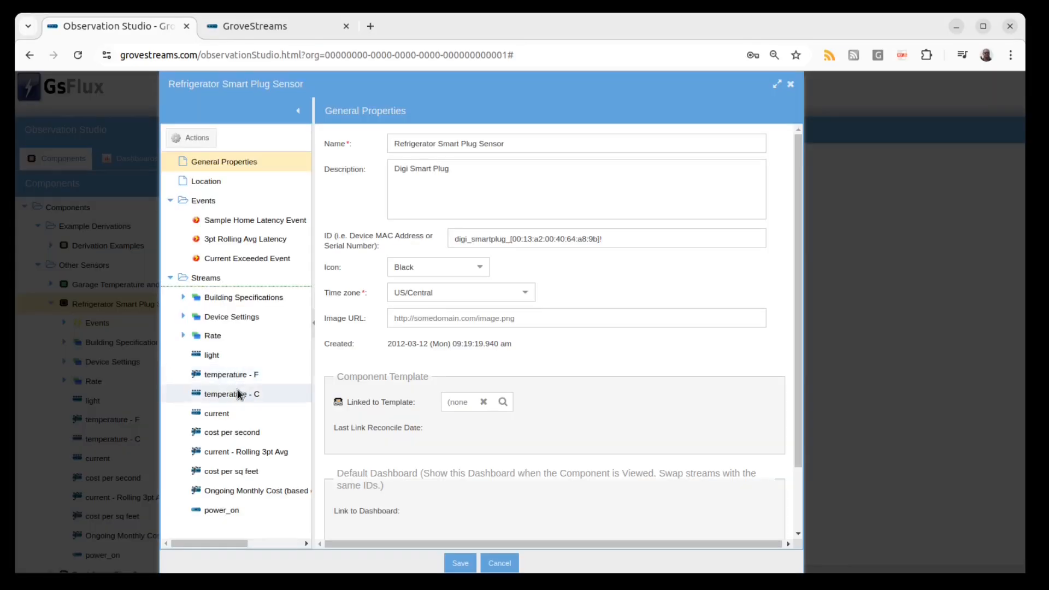
{"action": "left_click", "coordinate": [237, 393]}
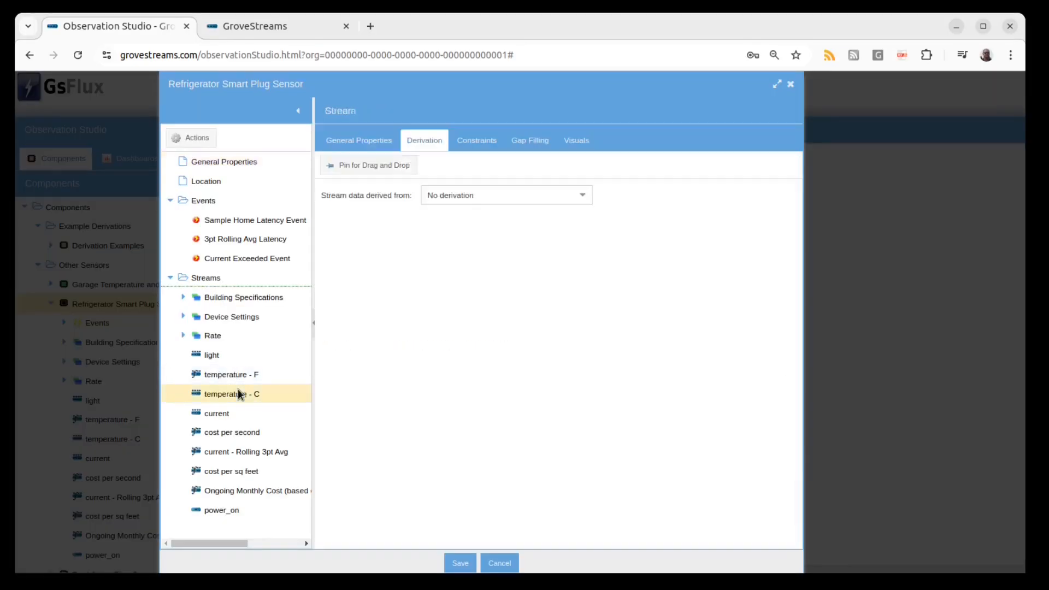
{"action": "left_click", "coordinate": [238, 376]}
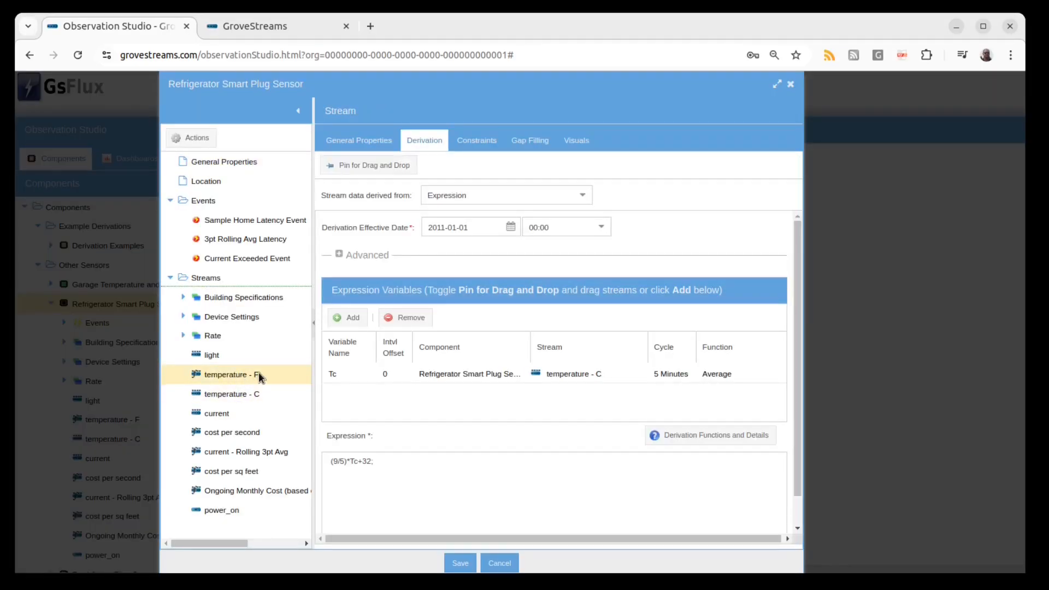
{"action": "left_click", "coordinate": [402, 455]}
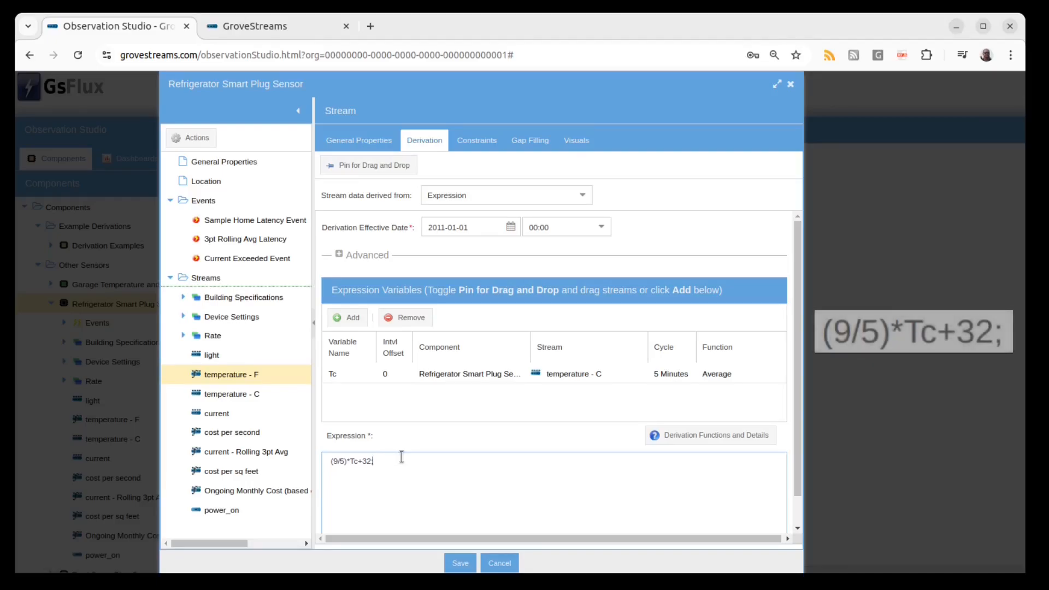
{"action": "left_click_drag", "start_coordinate": [390, 458], "coordinate": [323, 457]}
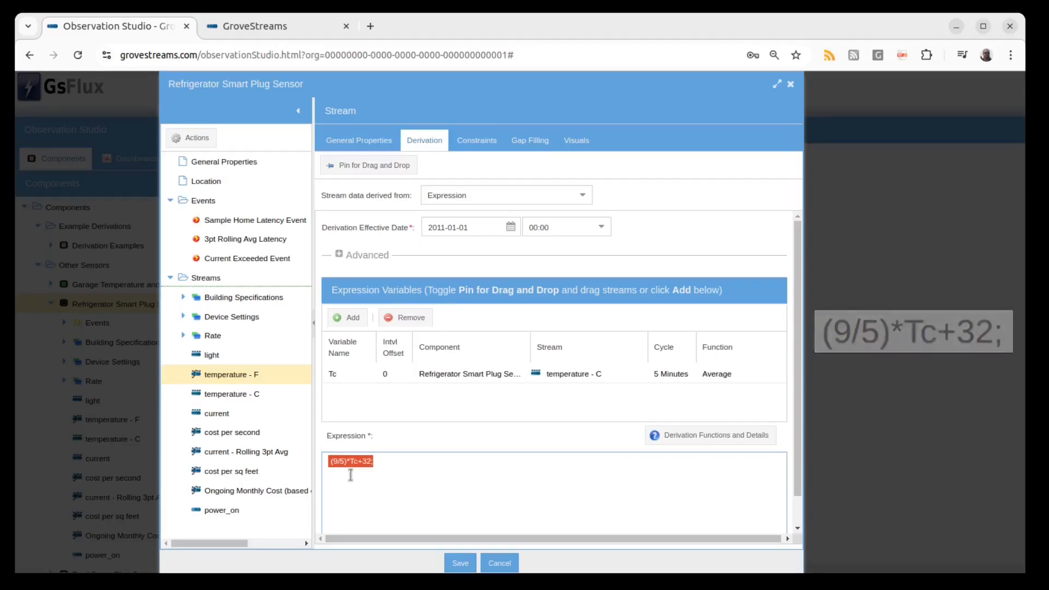
{"action": "left_click", "coordinate": [404, 457]}
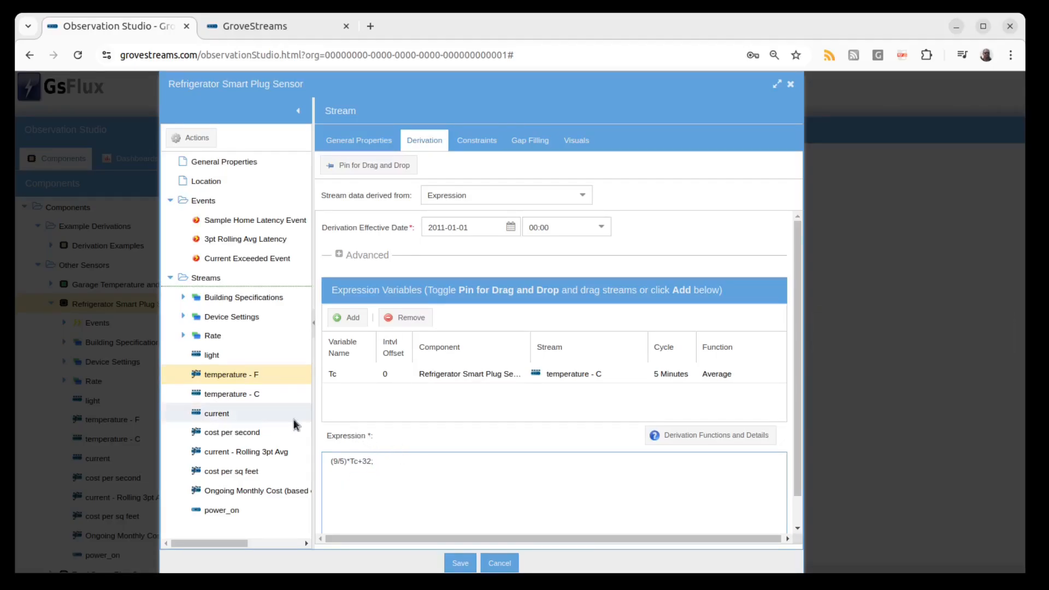
Examine the derivation expressions of the cost per second, current - Rolling 3pt Avg and Ongoing Monthly Cost streams.
{"action": "left_click", "coordinate": [258, 428]}
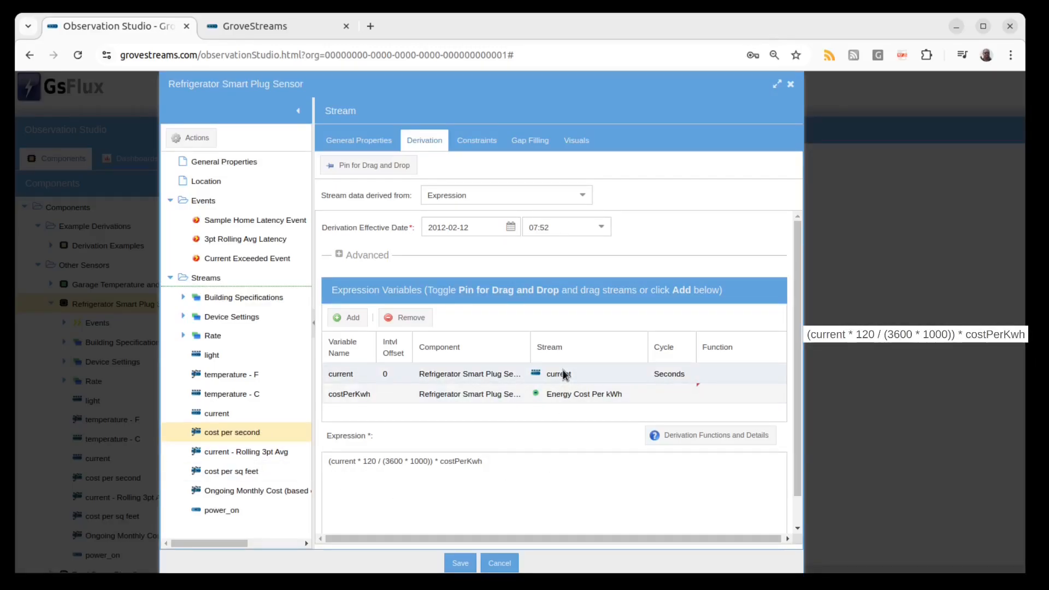
{"action": "left_click", "coordinate": [273, 455]}
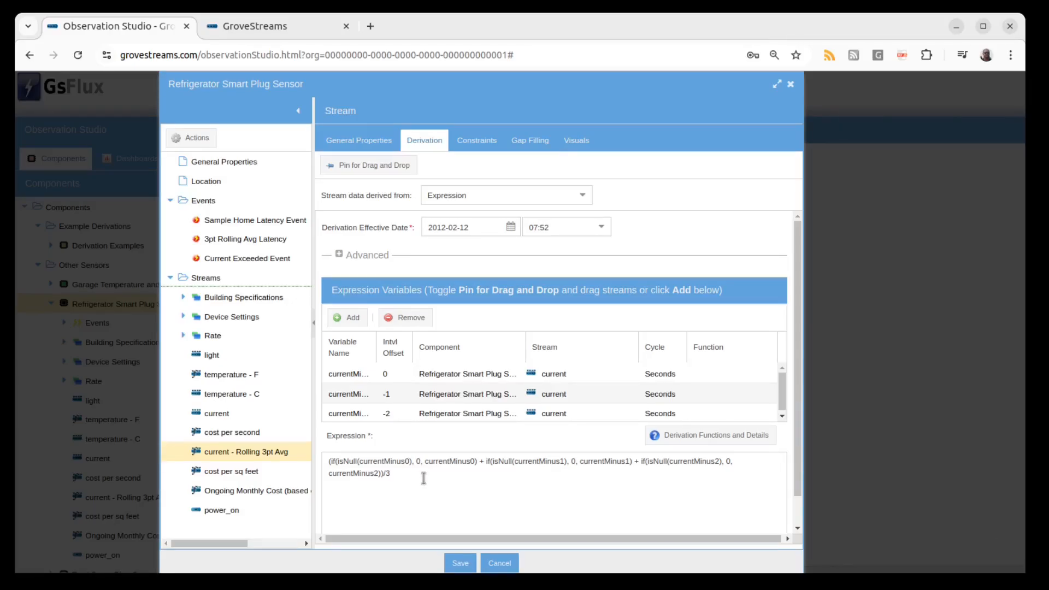
{"action": "left_click", "coordinate": [258, 485]}
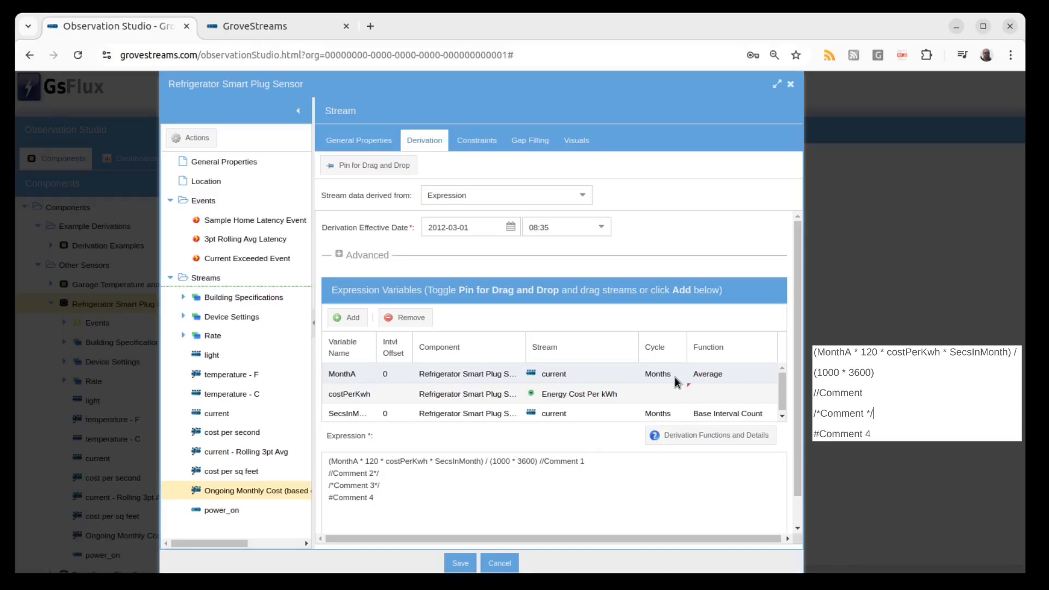
{"action": "scroll", "coordinate": [676, 378], "scroll_direction": "down", "scroll_amount": 1}
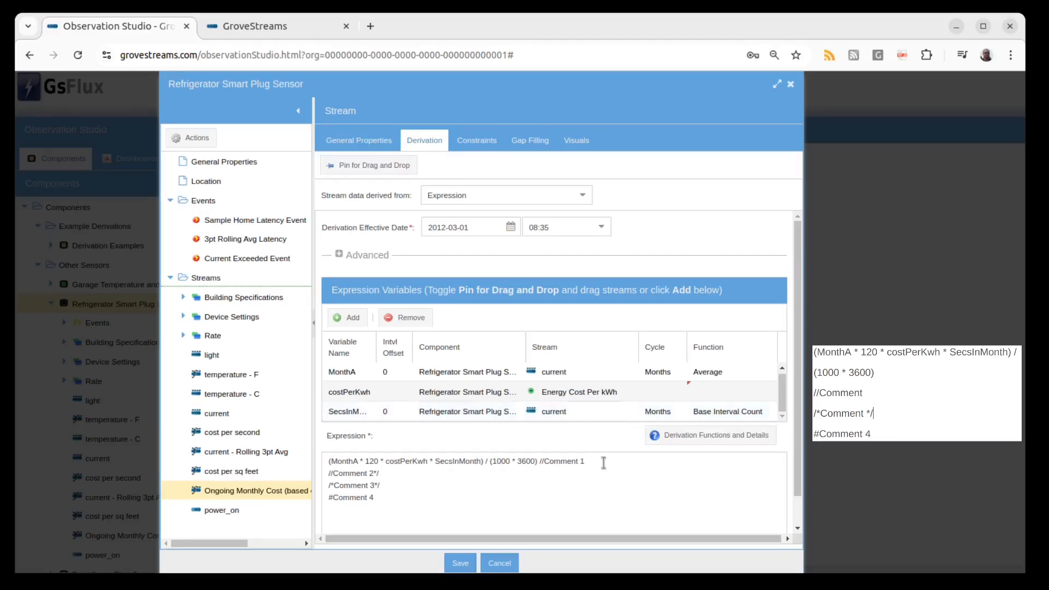
{"action": "left_click_drag", "start_coordinate": [601, 462], "coordinate": [536, 464]}
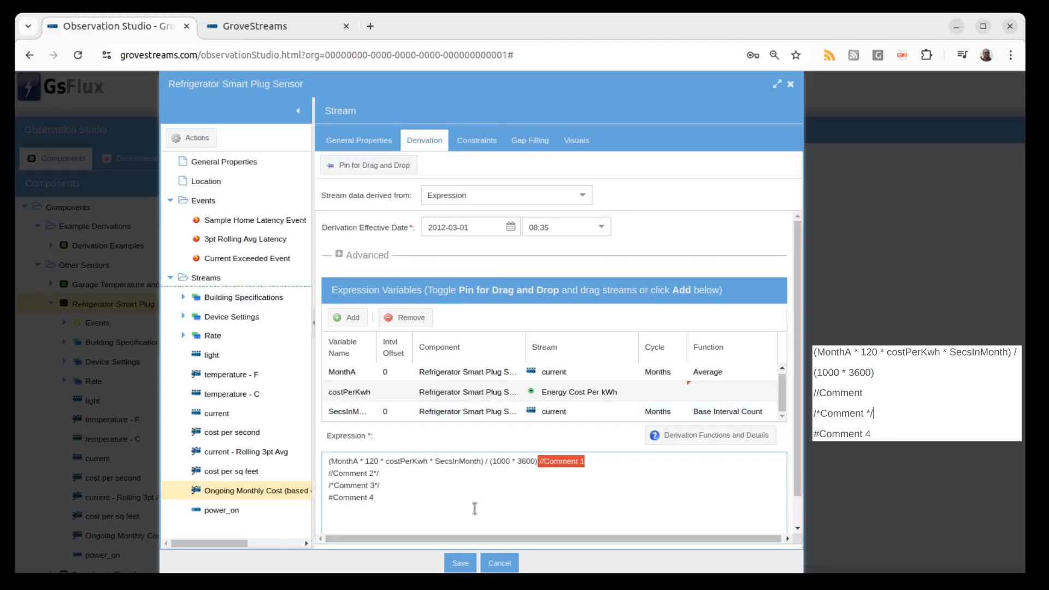
{"action": "left_click", "coordinate": [421, 493]}
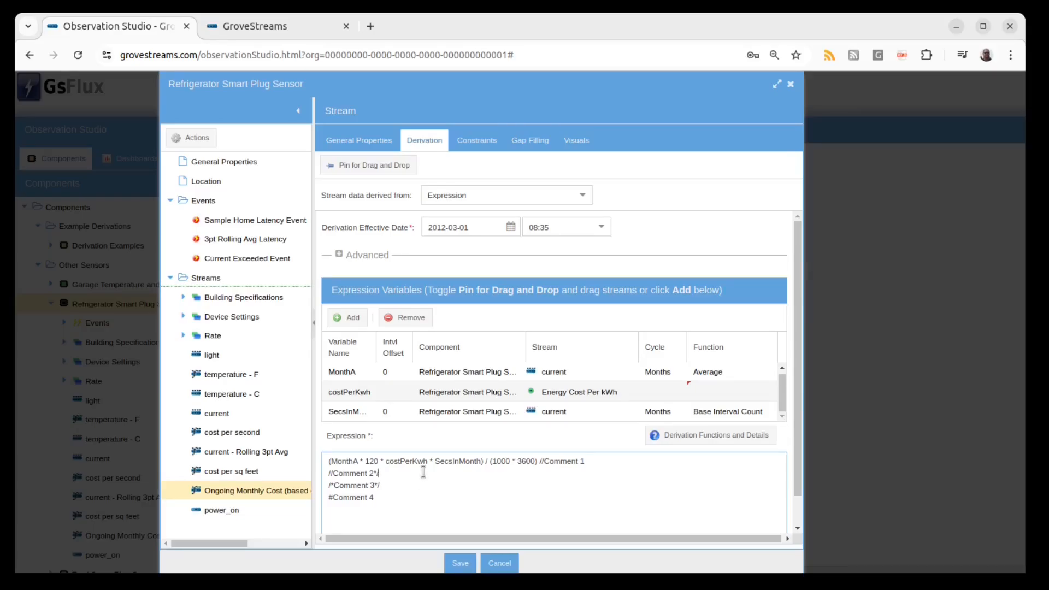
Examine the cost per sq feet stream's derivation expression and its constraint time filter choices.
{"action": "left_click", "coordinate": [261, 473]}
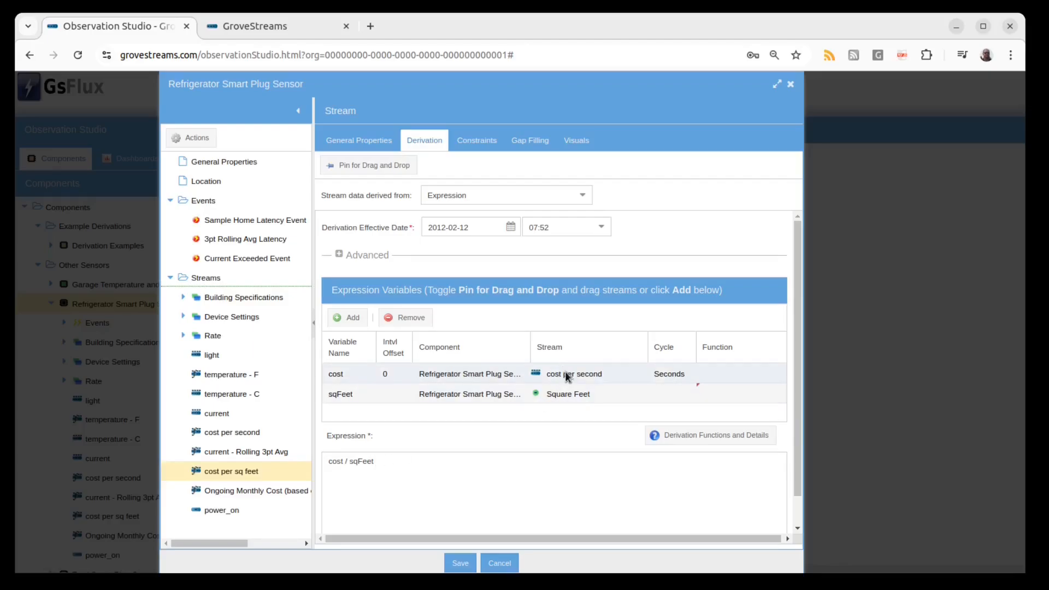
{"action": "left_click", "coordinate": [401, 456]}
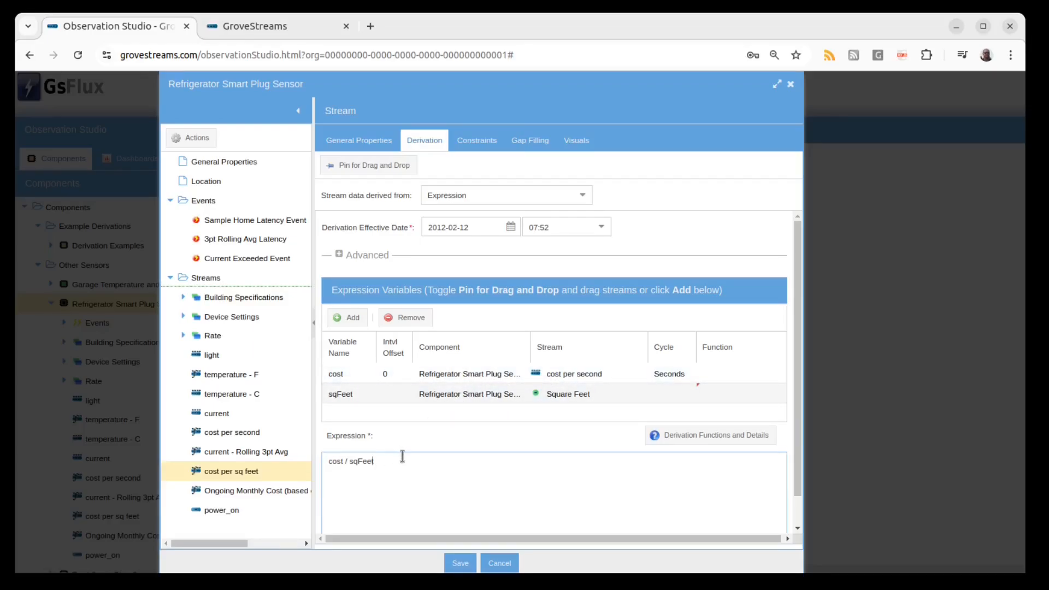
{"action": "left_click", "coordinate": [478, 144]}
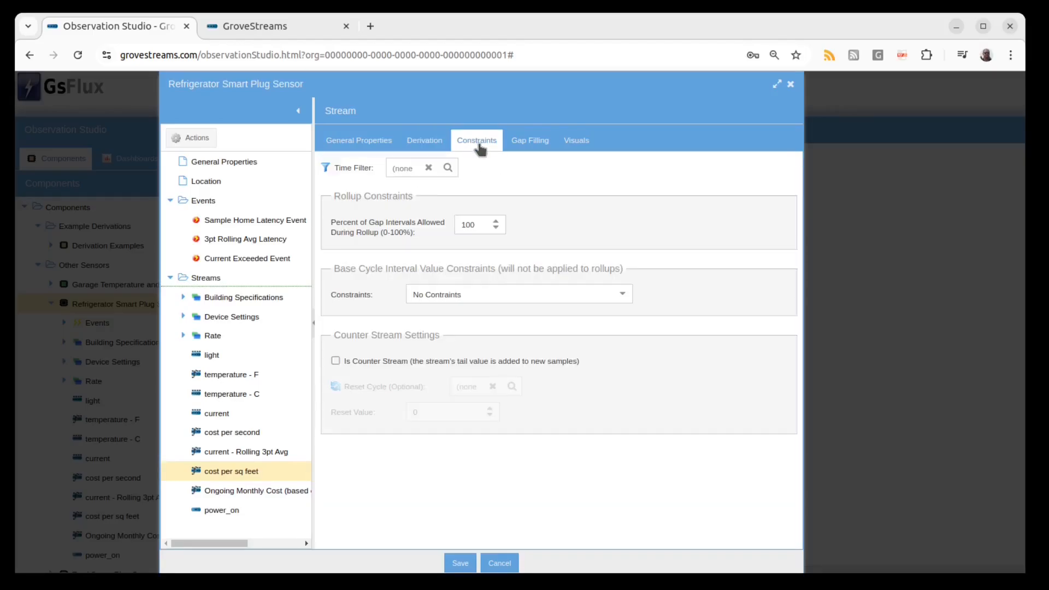
{"action": "left_click", "coordinate": [447, 168]}
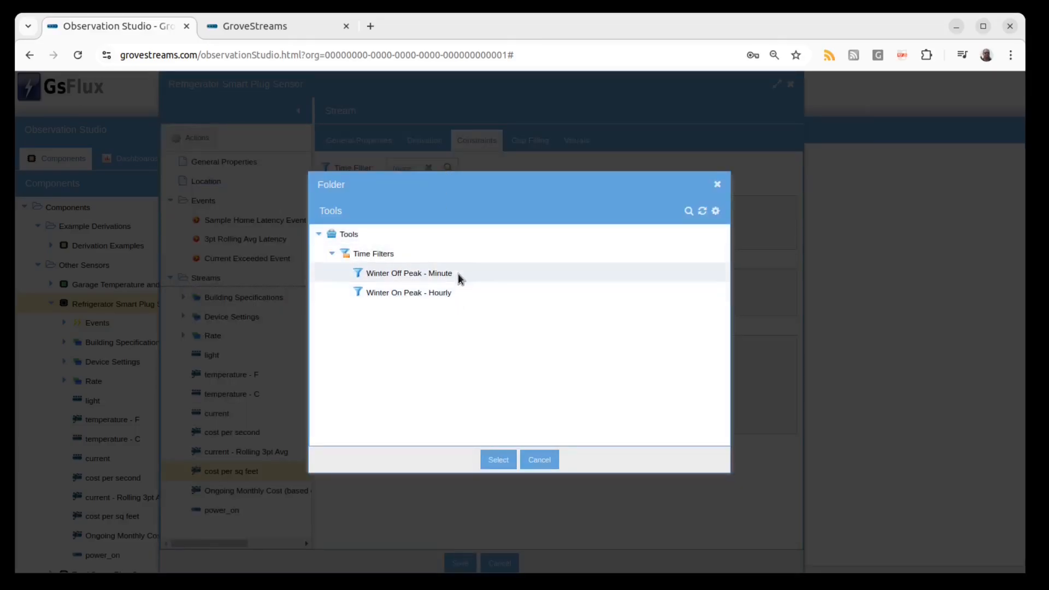
{"action": "left_click", "coordinate": [537, 461]}
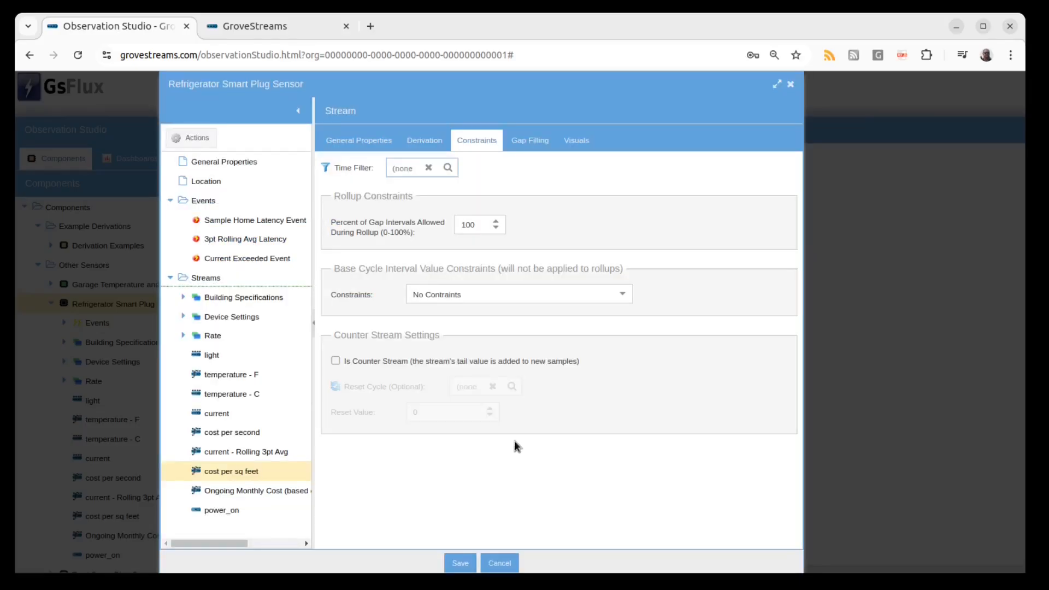
Read the Derivation Functions and Details reference from the cost per second stream, then close the component editor.
{"action": "left_click", "coordinate": [428, 143]}
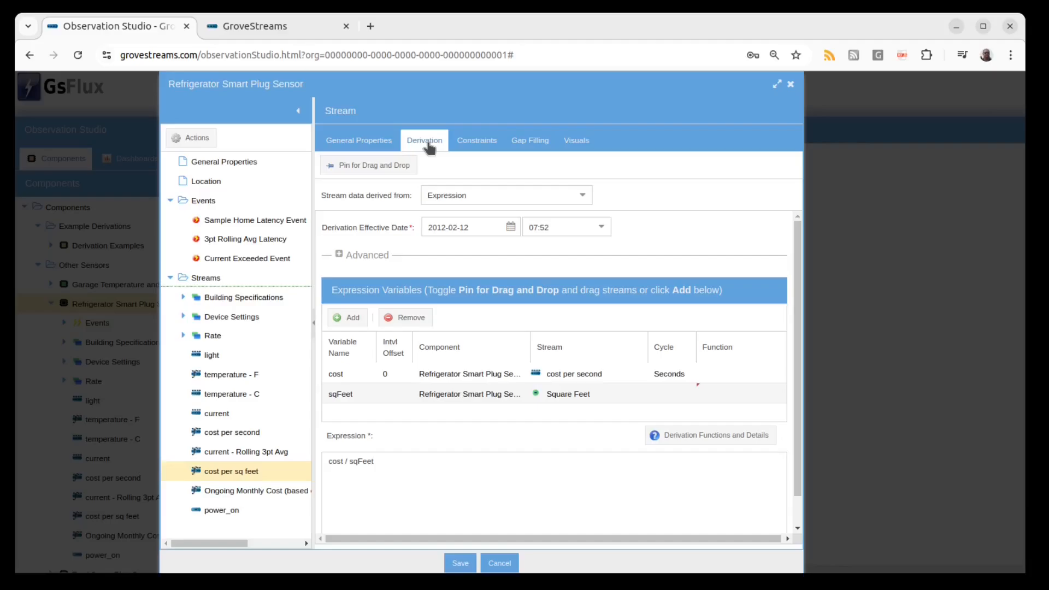
{"action": "left_click", "coordinate": [232, 432]}
{"action": "left_click", "coordinate": [672, 436]}
{"action": "scroll", "coordinate": [544, 300], "scroll_direction": "down", "scroll_amount": 5}
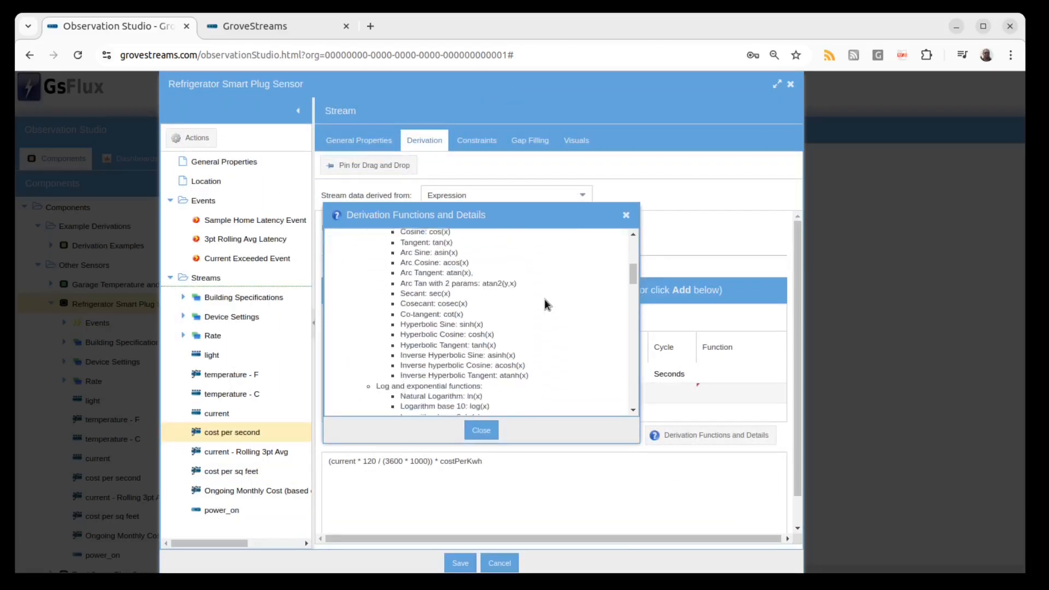
{"action": "scroll", "coordinate": [544, 300], "scroll_direction": "down", "scroll_amount": 15}
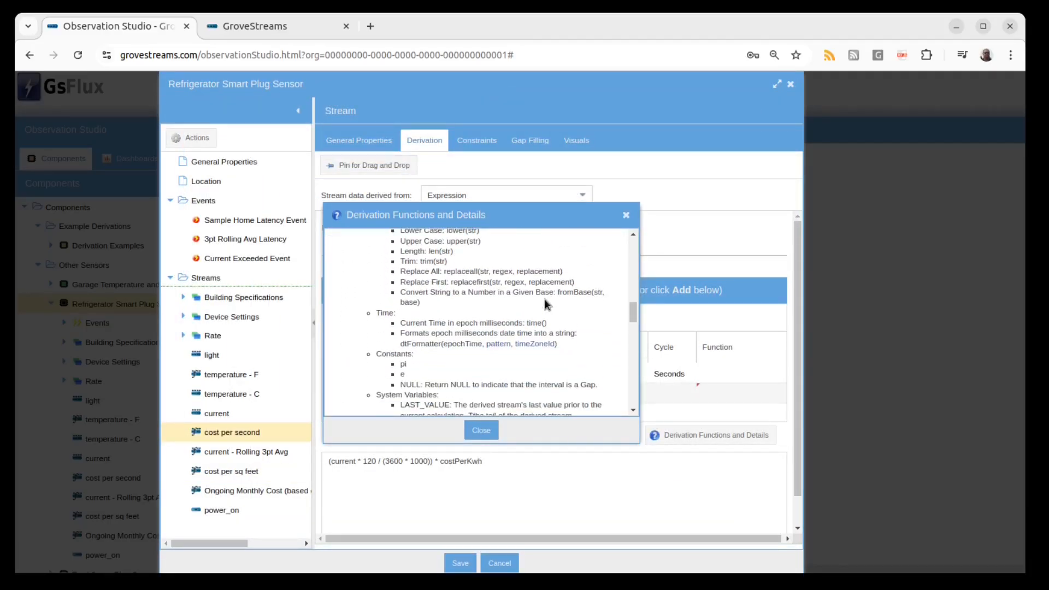
{"action": "scroll", "coordinate": [544, 299], "scroll_direction": "down", "scroll_amount": 10}
{"action": "left_click", "coordinate": [481, 431]}
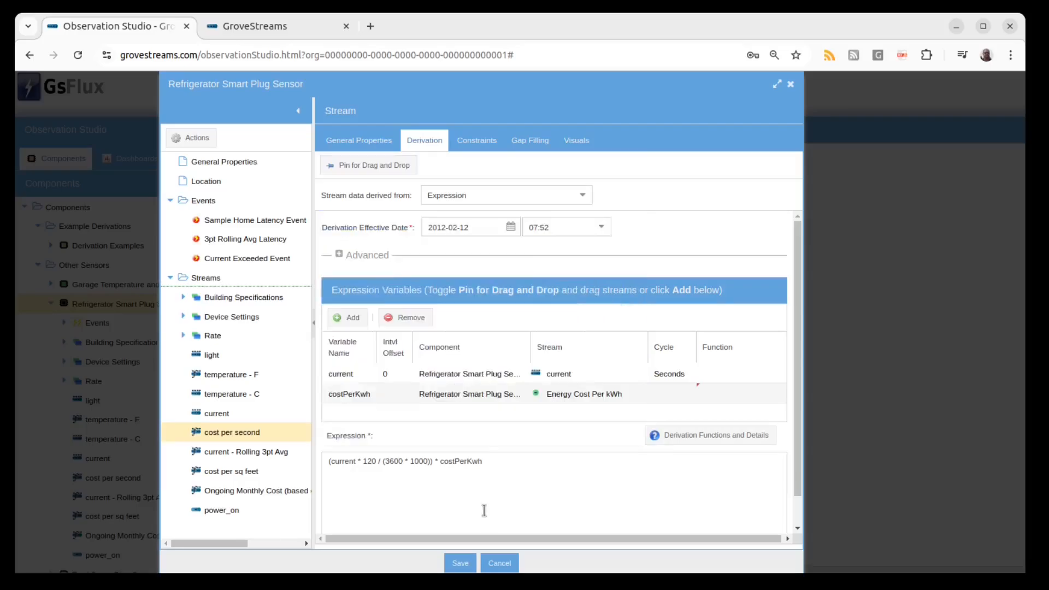
{"action": "left_click", "coordinate": [498, 566]}
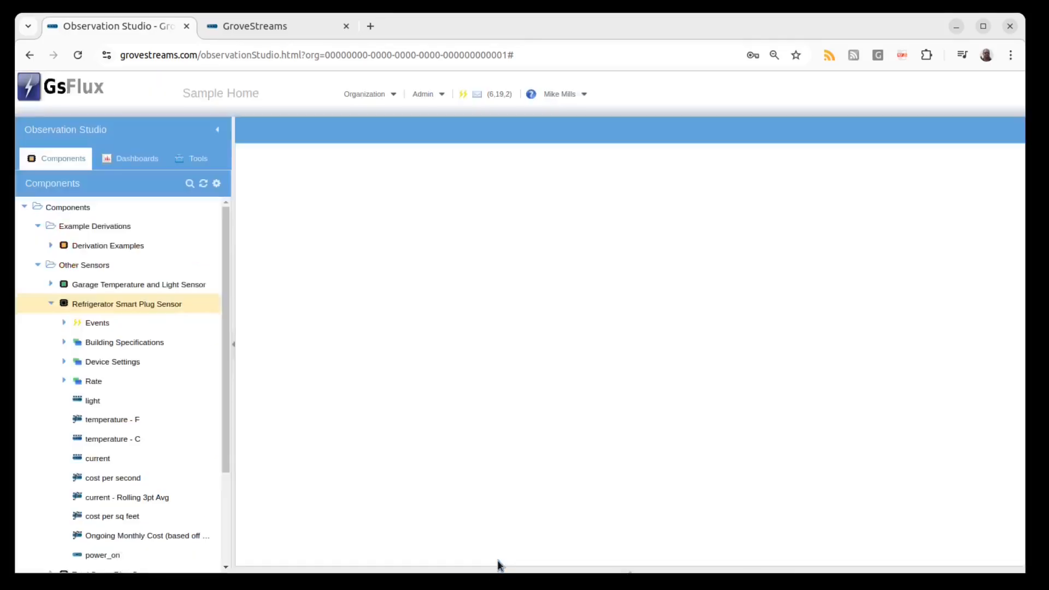
Open the job notifications and inspect the errors of the failed derived-stream job.
{"action": "left_click", "coordinate": [490, 98]}
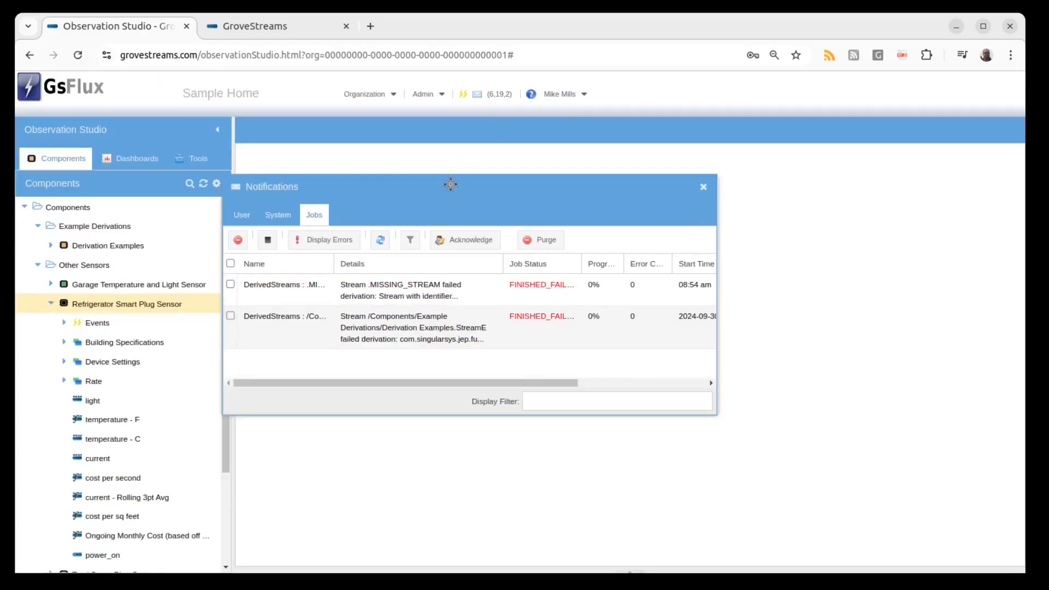
{"action": "double_click", "coordinate": [452, 304]}
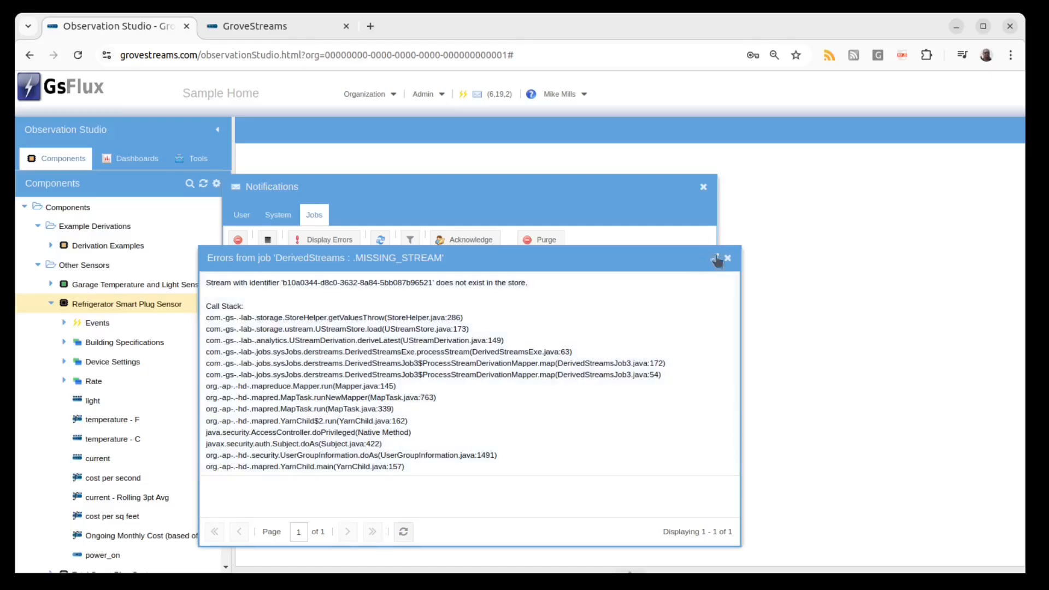
{"action": "left_click", "coordinate": [728, 258]}
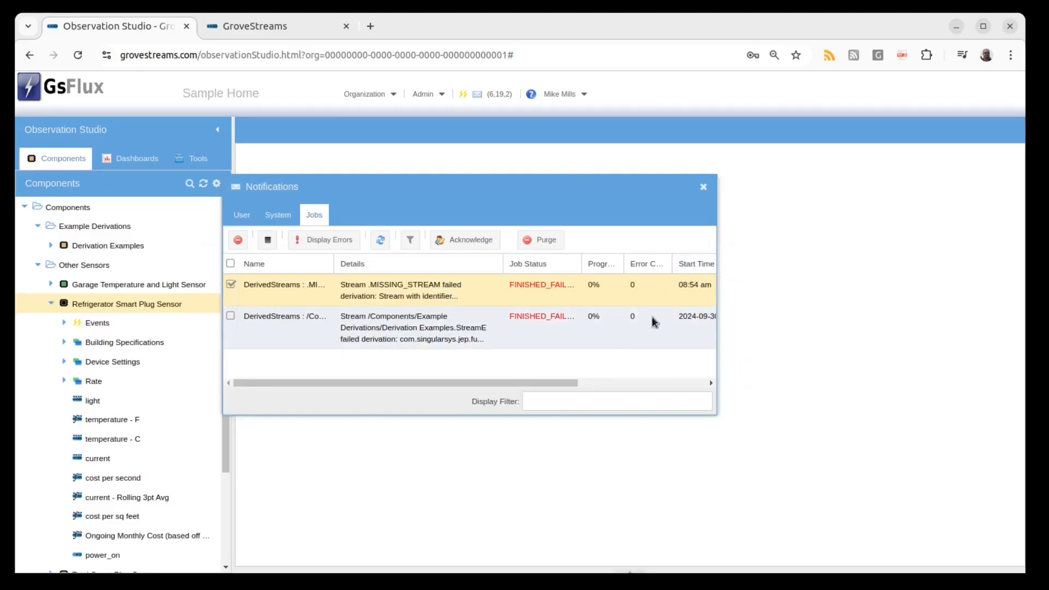
{"action": "left_click", "coordinate": [704, 188]}
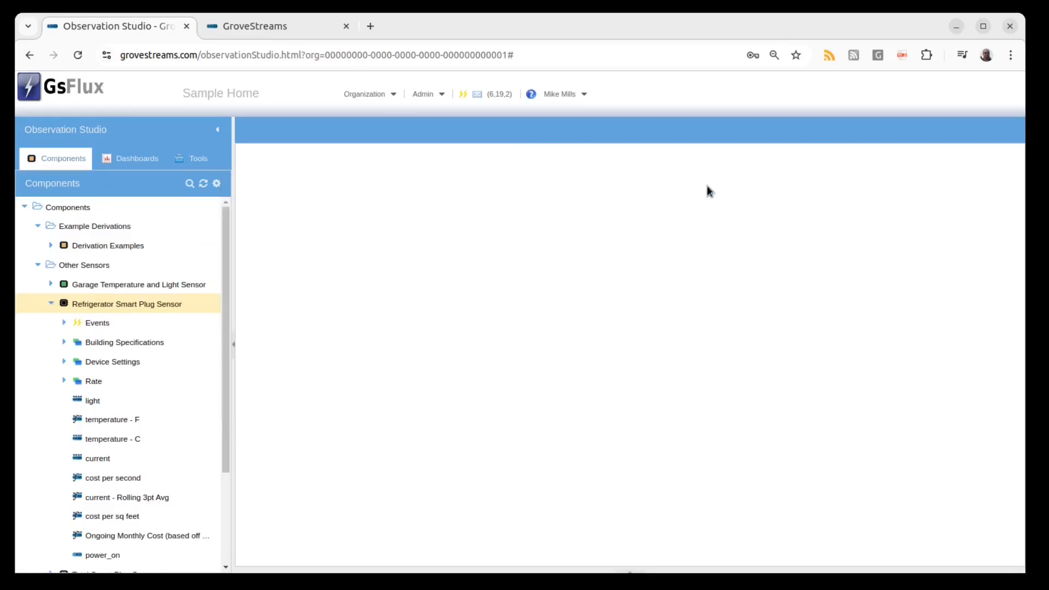